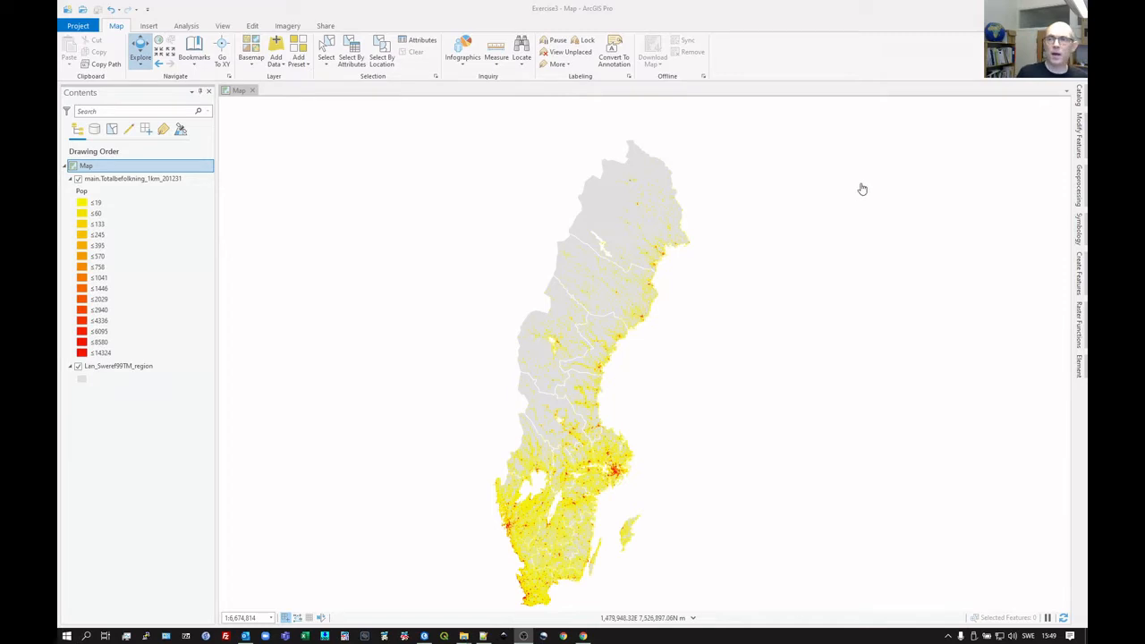
Step: Add the main.DeSO_2018_v2 feature class from DeSO_2018_v2.gpkg in the SCB raw data folder to the map
click(1080, 100)
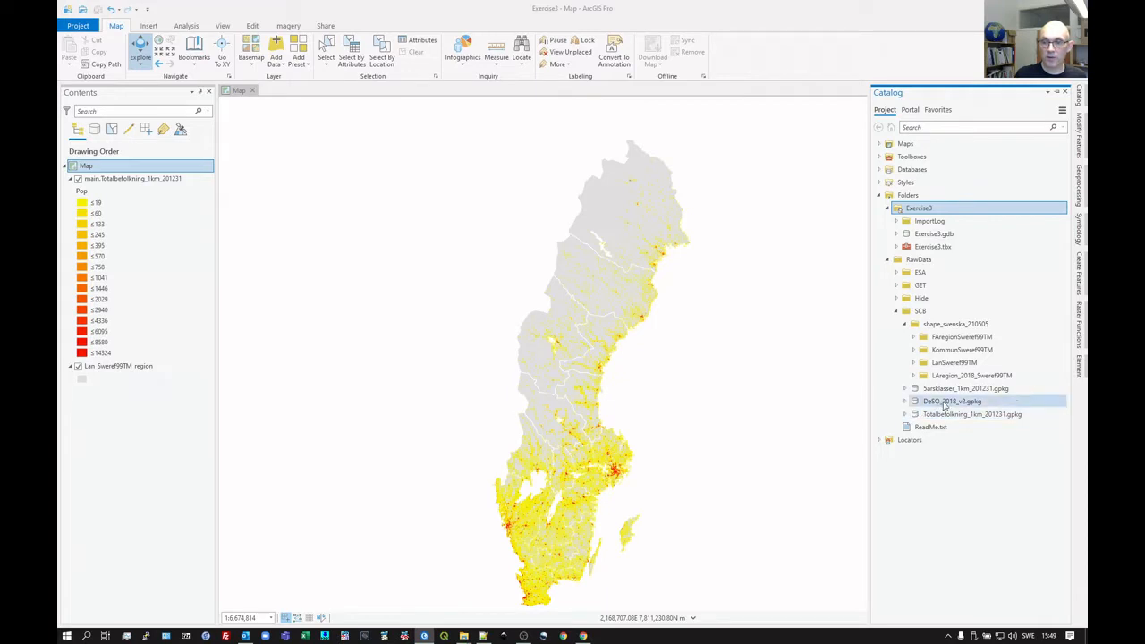
click(906, 401)
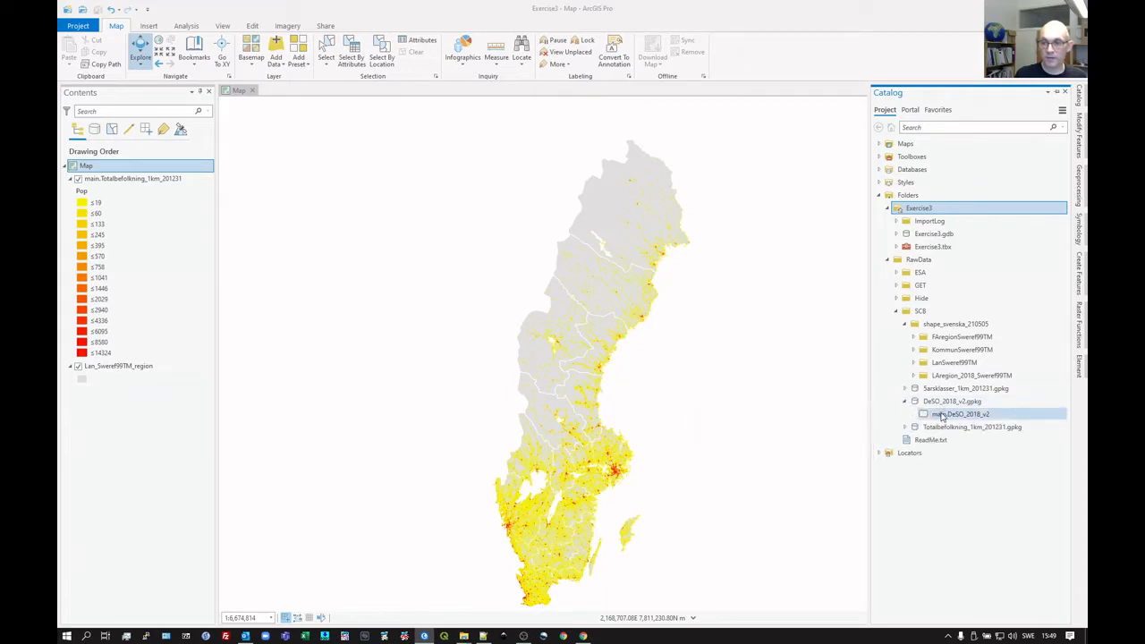
click(944, 415)
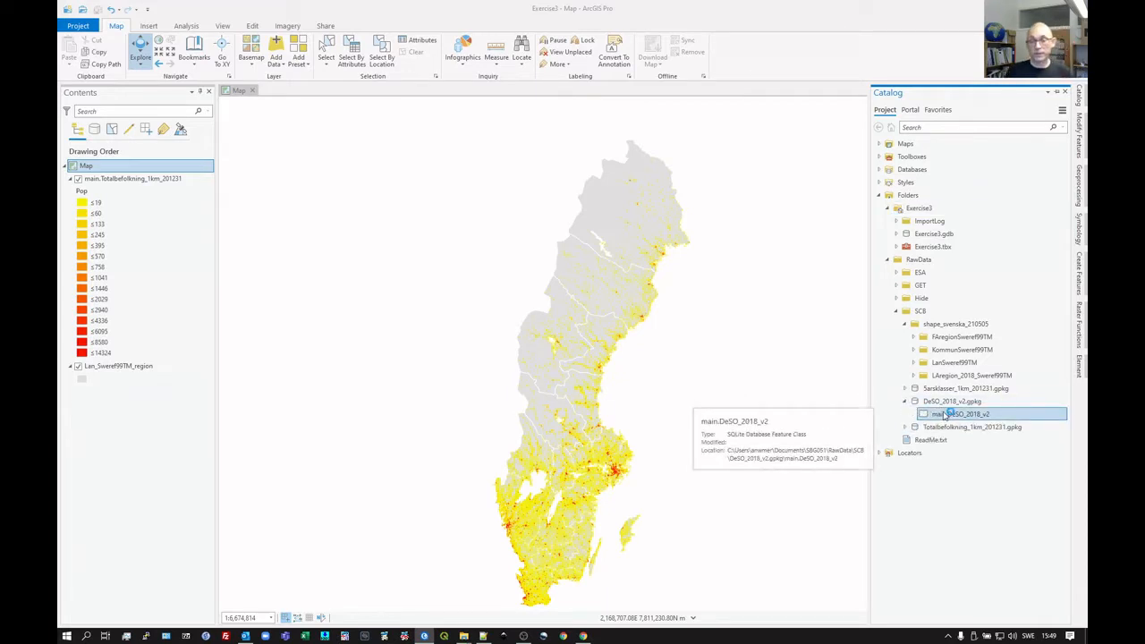
drag(961, 416, 701, 384)
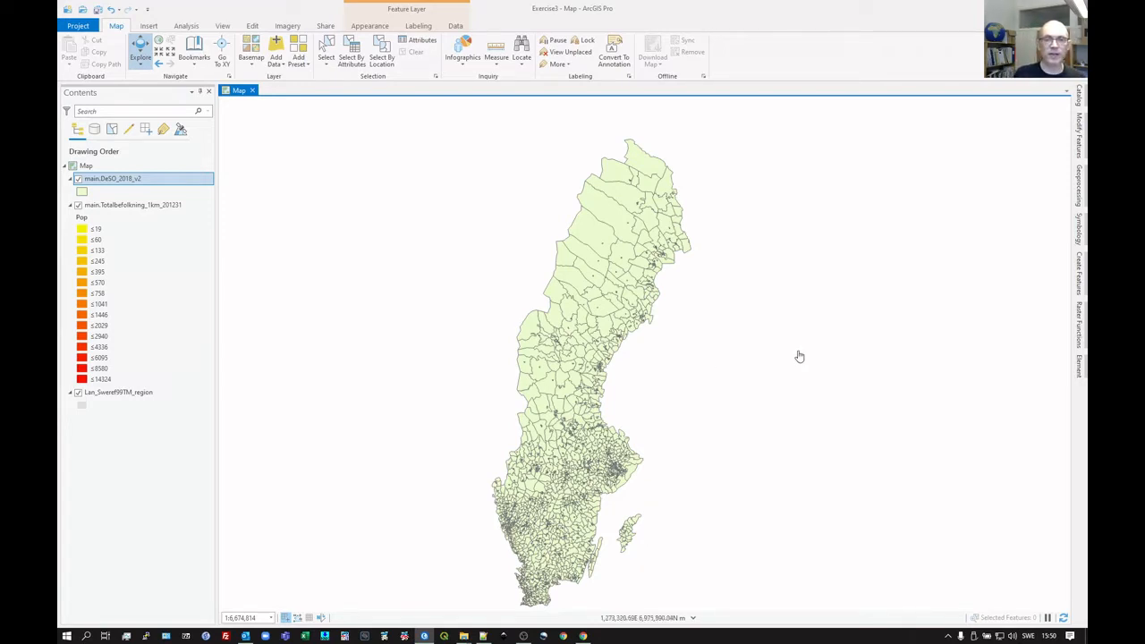
Step: Examine the deso code column in the attribute table of the main.DeSO_2018_v2 layer and close the table
right_click(123, 183)
click(160, 231)
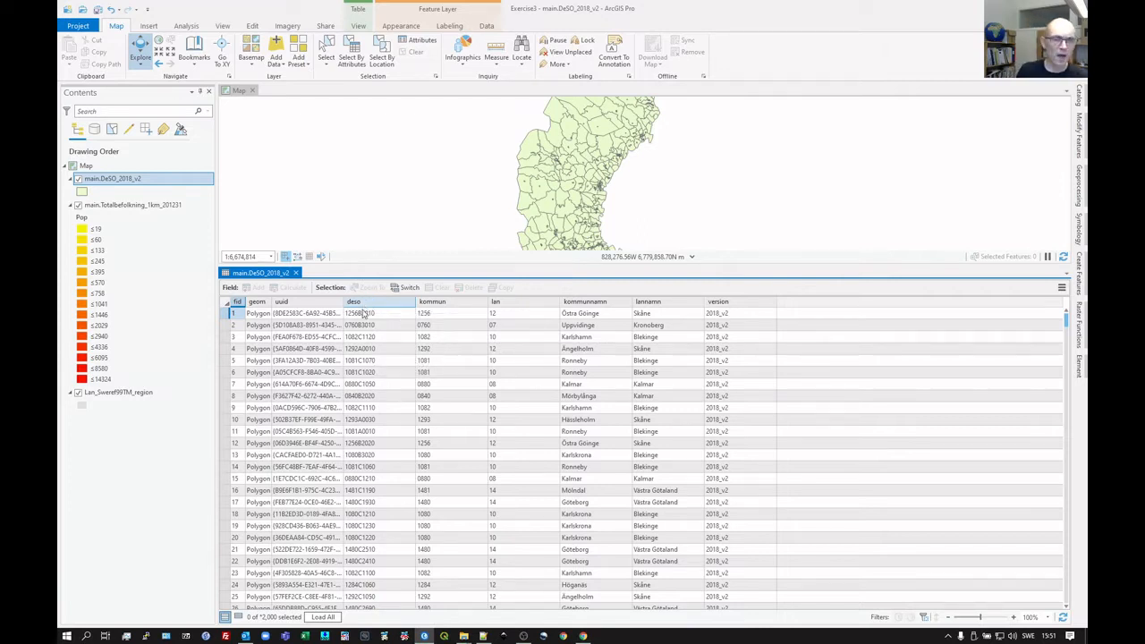
click(362, 313)
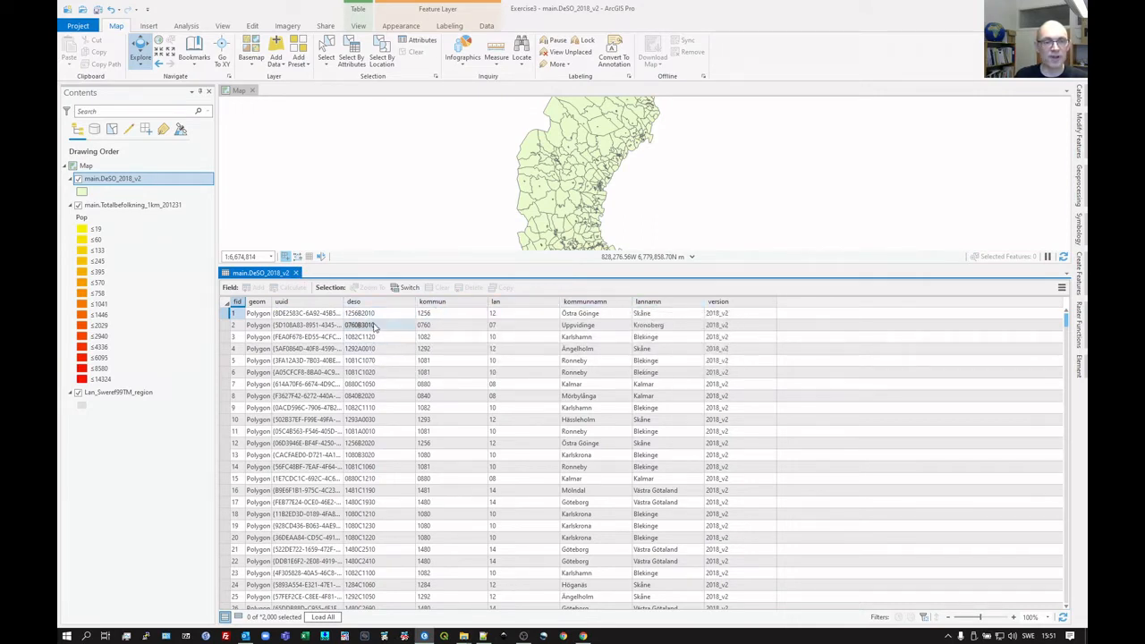
click(296, 273)
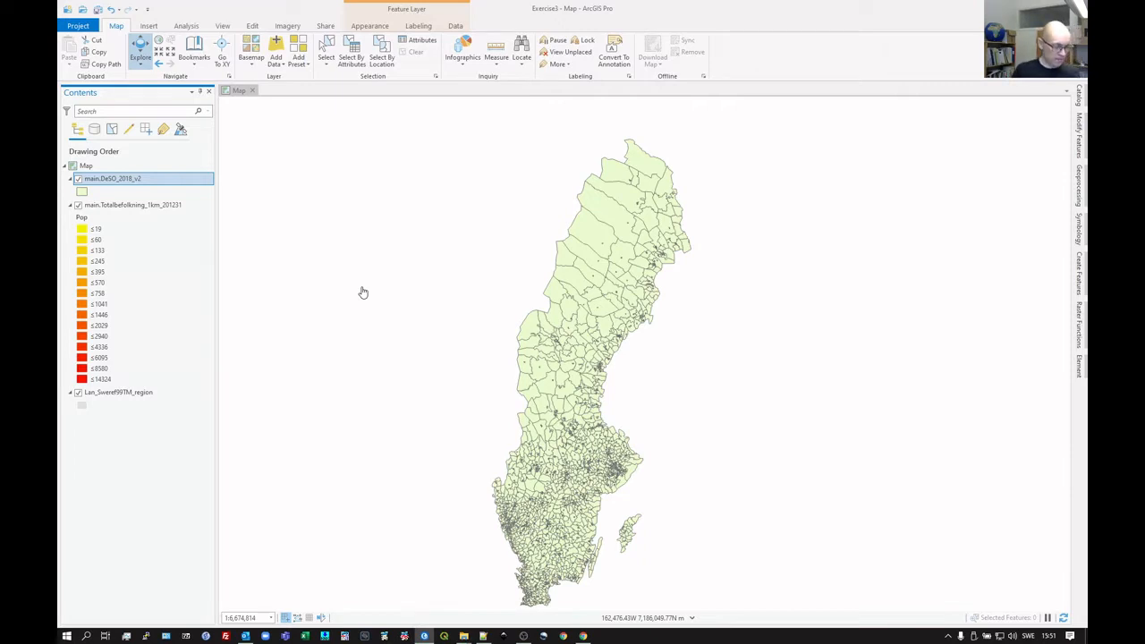
Step: Replace the map's name in the drawing order with a single character
key(F2)
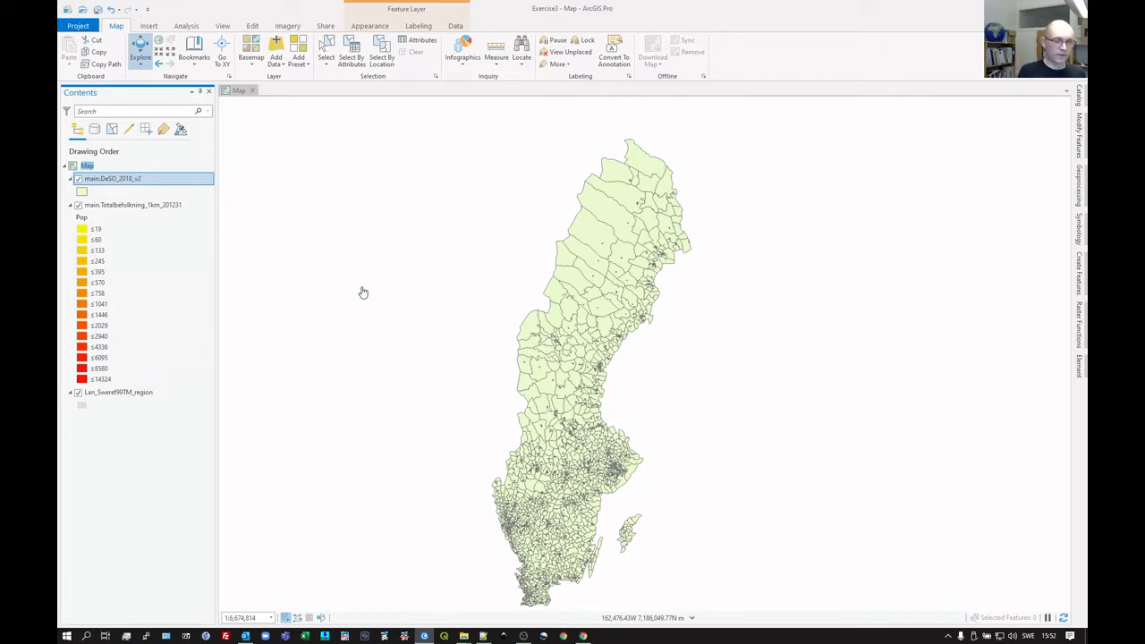
text(1)
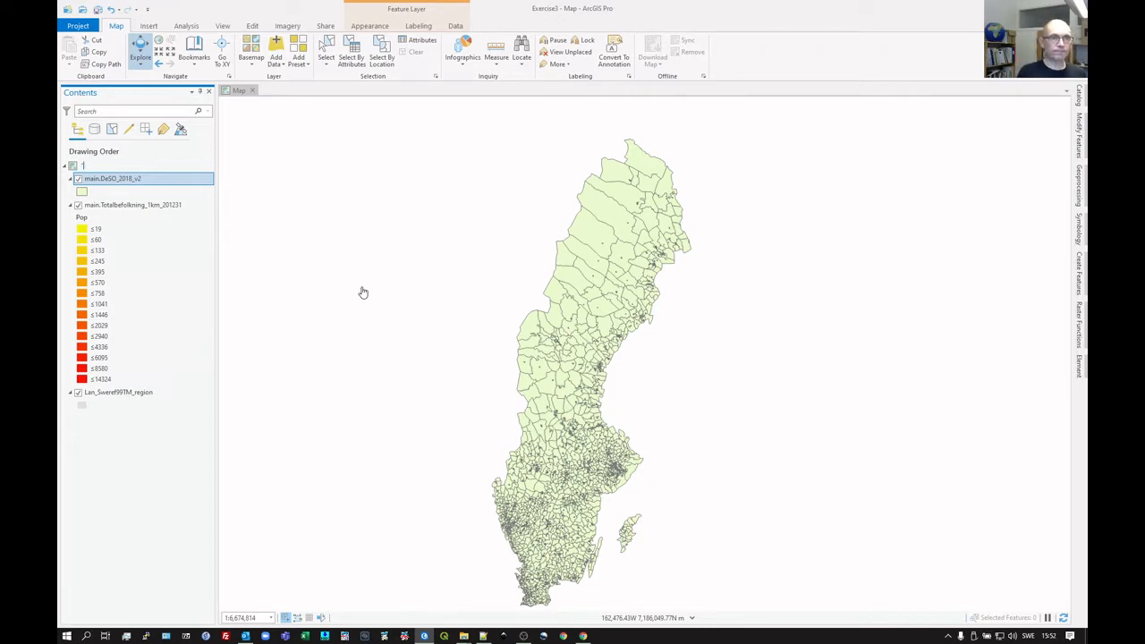
key(Return)
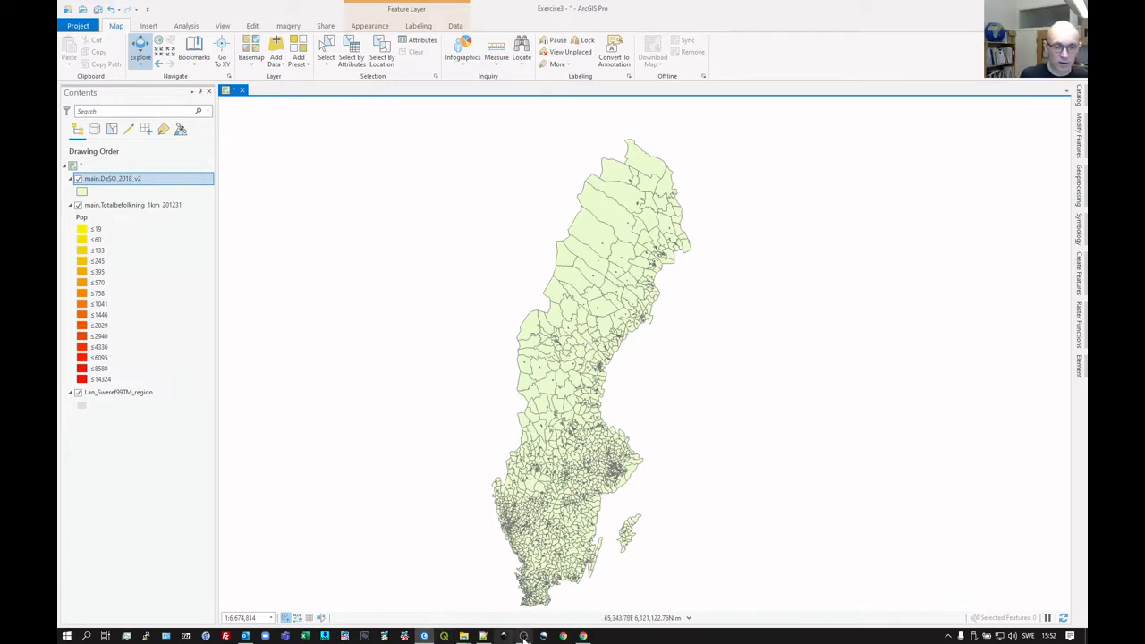
Step: Switch to Chrome, check the DeSO data instructions, and open SCB's Regional statistik och kartor page under Hitta statistik
click(582, 636)
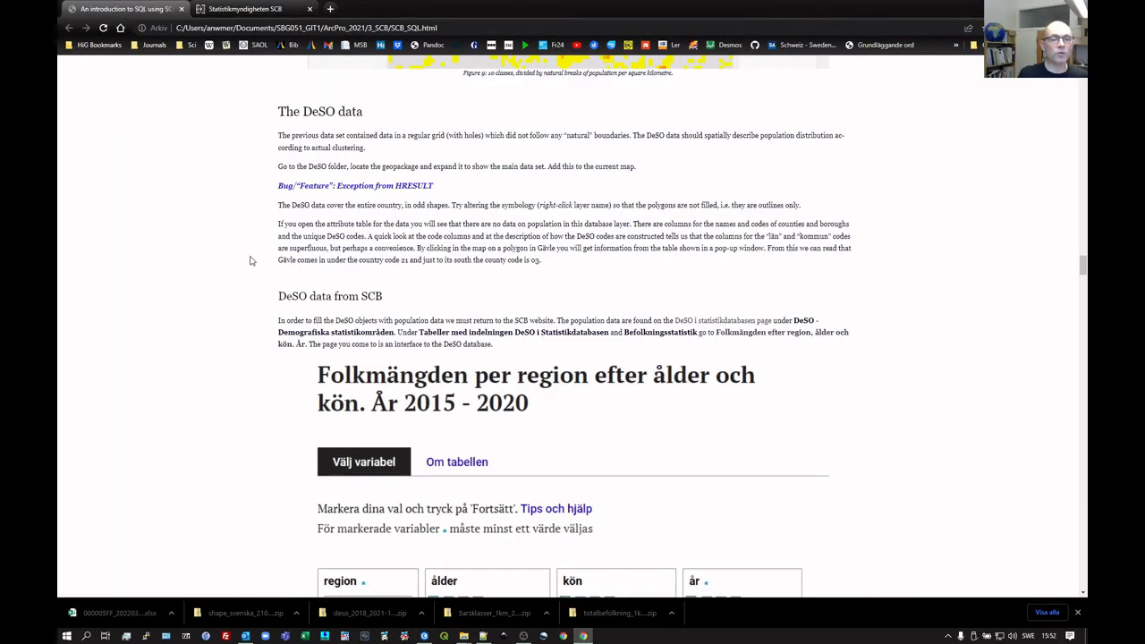
scroll(245, 261, down, 1)
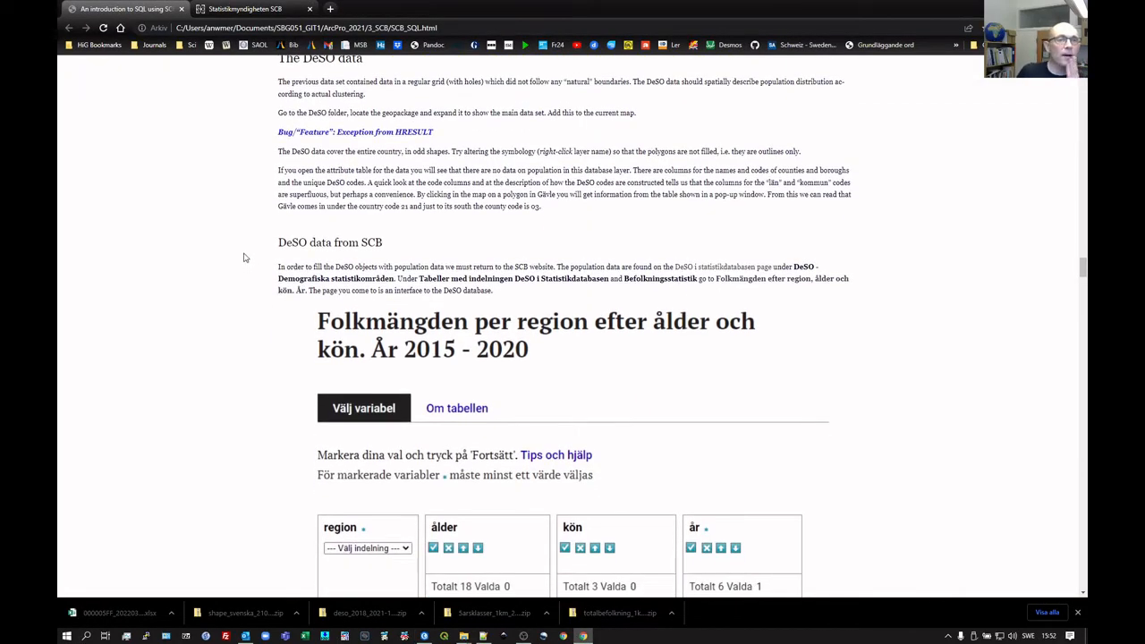
click(240, 11)
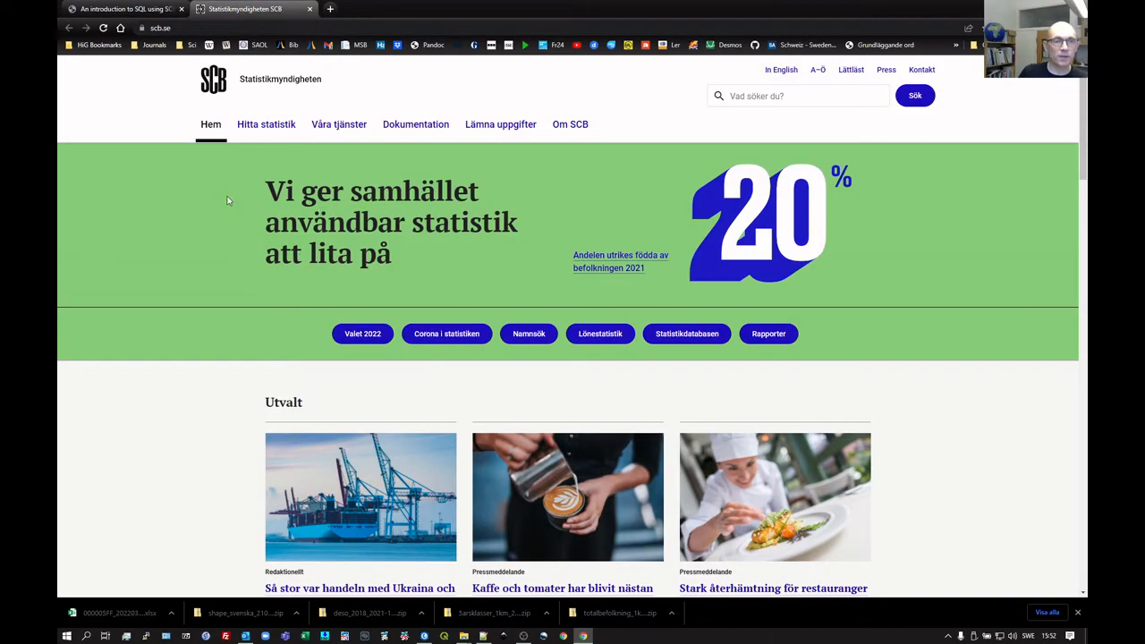
click(266, 129)
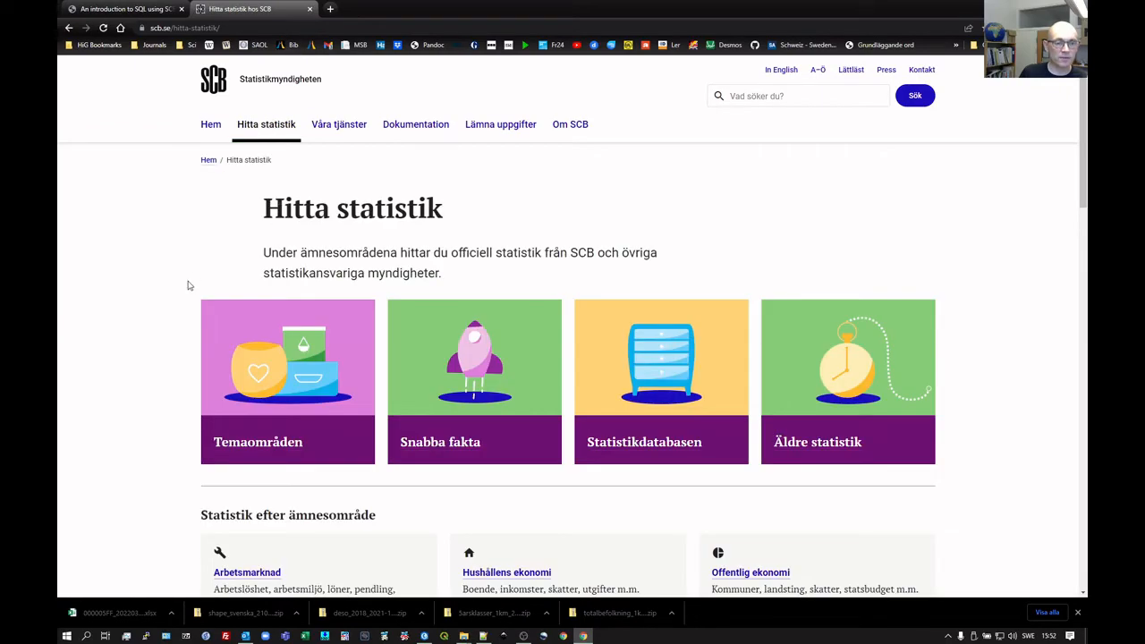
scroll(188, 285, down, 12)
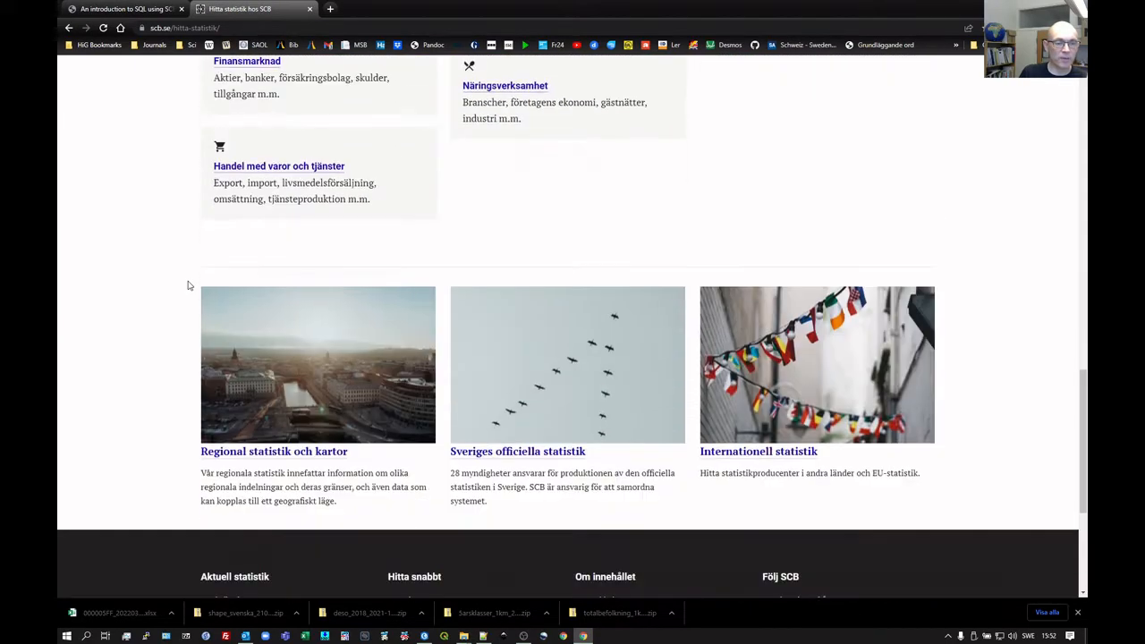
click(301, 437)
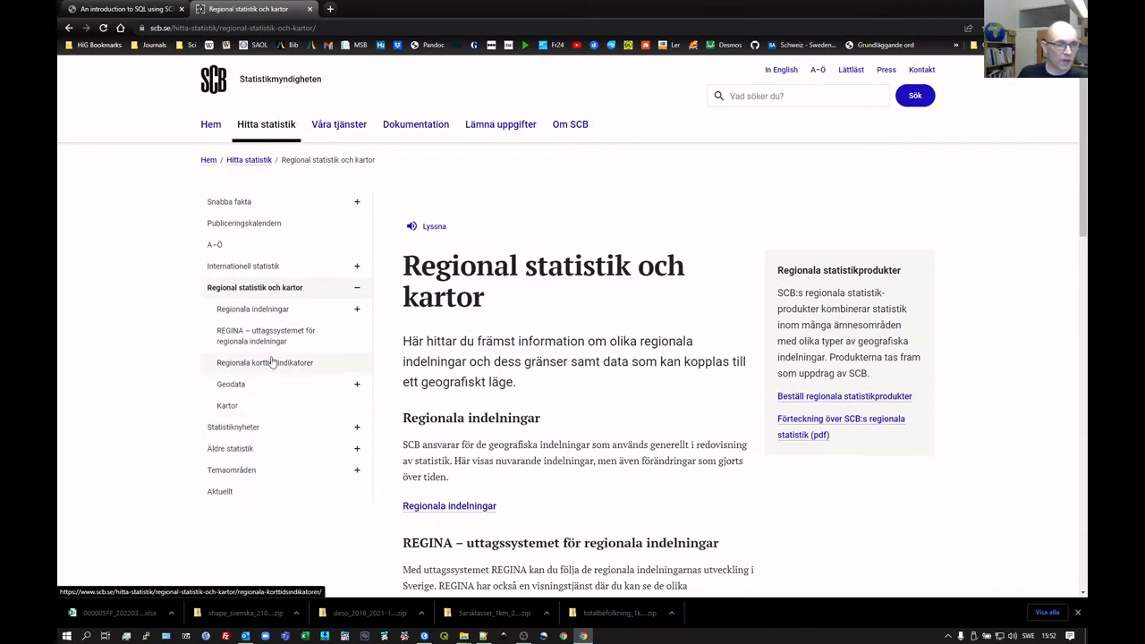
Step: Go through Geodata and Öppna geodata to the DeSO i Statistikdatabasen page
click(238, 390)
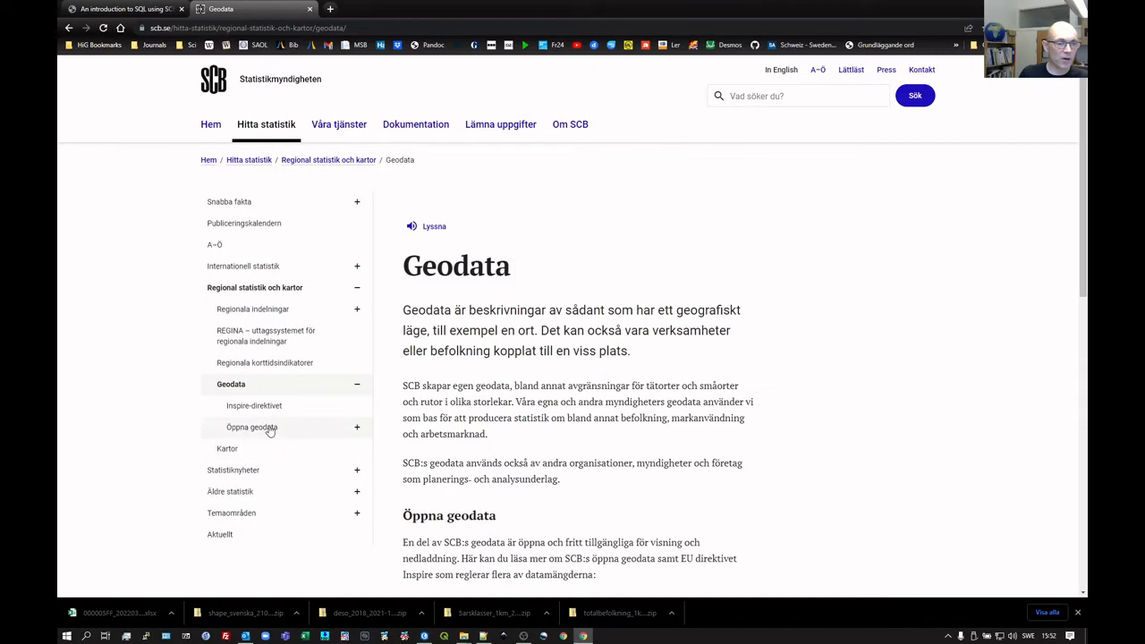
click(270, 430)
scroll(291, 429, down, 3)
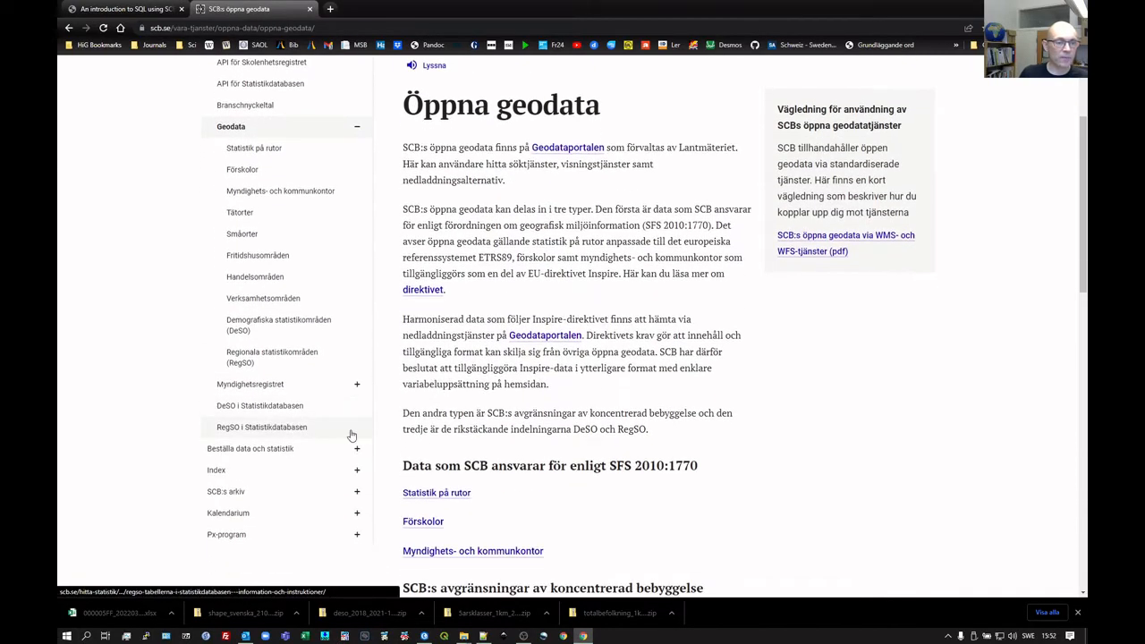
click(285, 408)
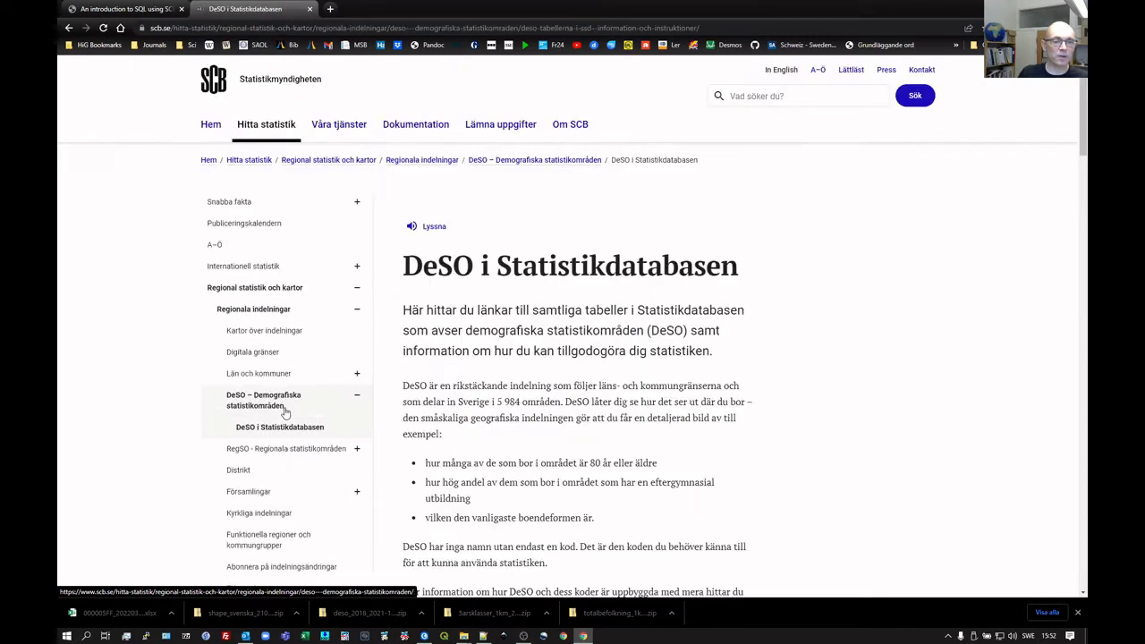
Step: Open the population statistics table Folkmängden efter region, ålder och kön. År
scroll(542, 412, down, 3)
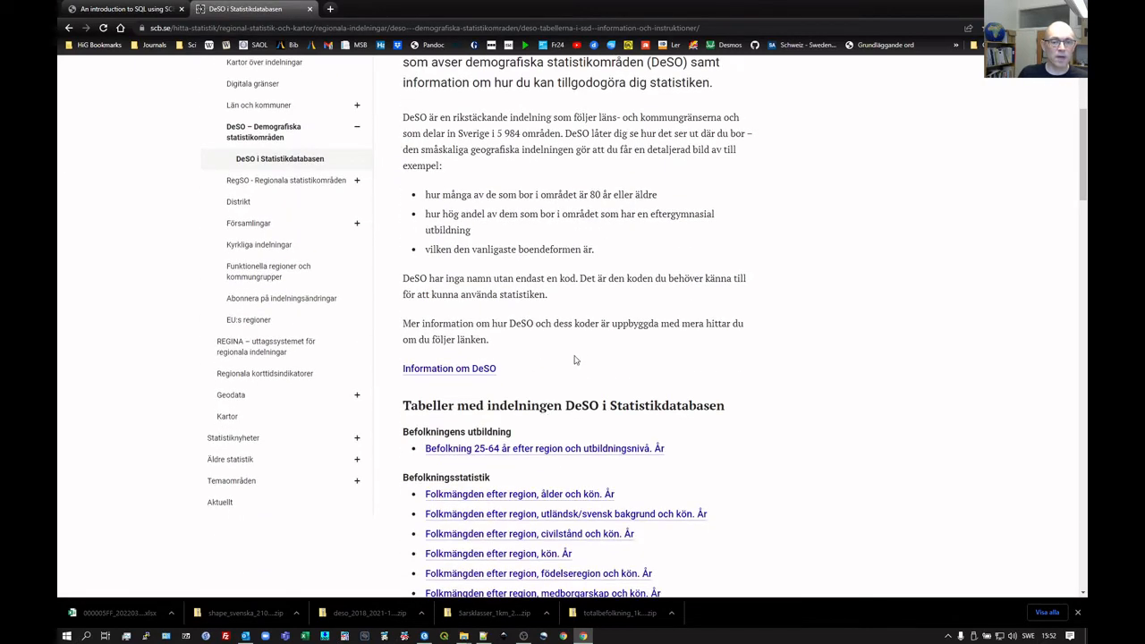
scroll(575, 359, down, 1)
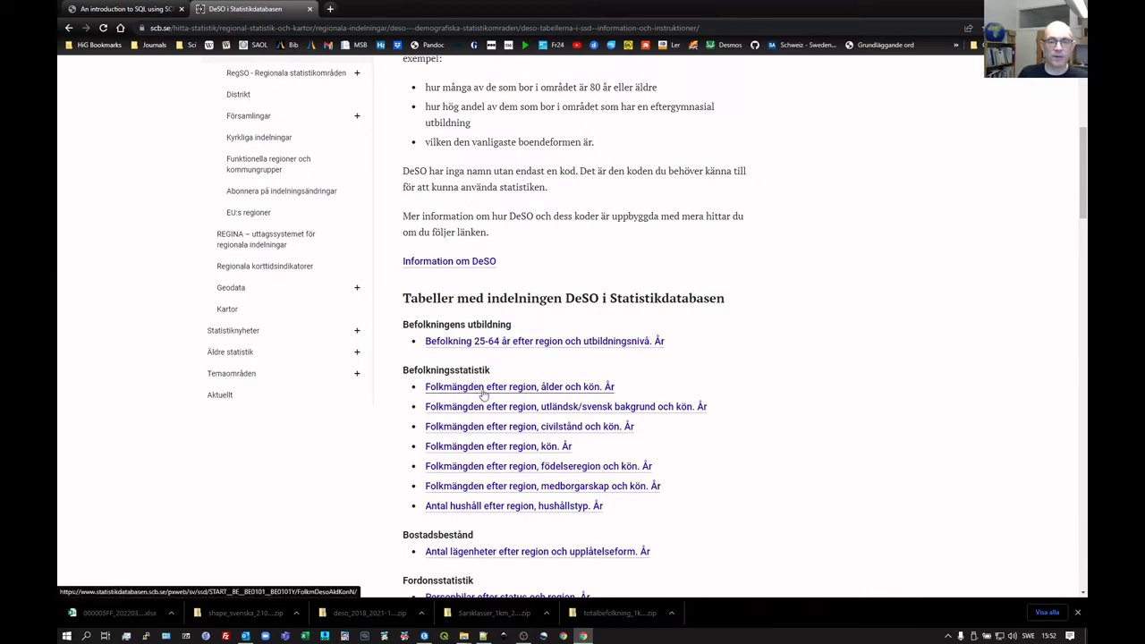
click(567, 390)
Step: Set the table's region division to DeSo and open the search for region values
scroll(746, 409, down, 1)
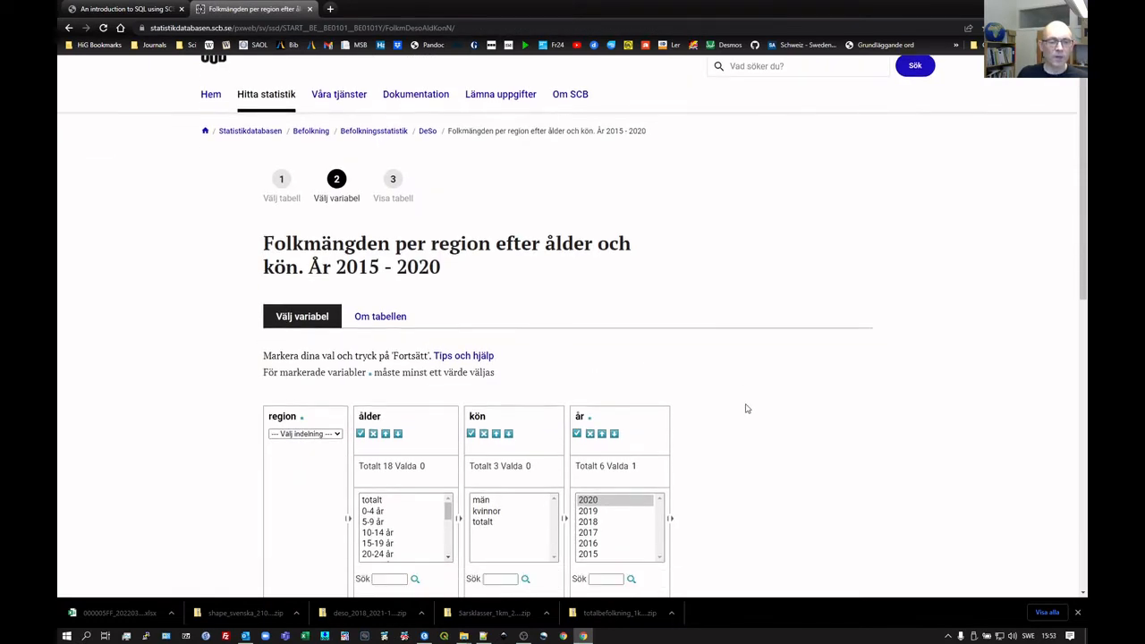
scroll(747, 409, down, 2)
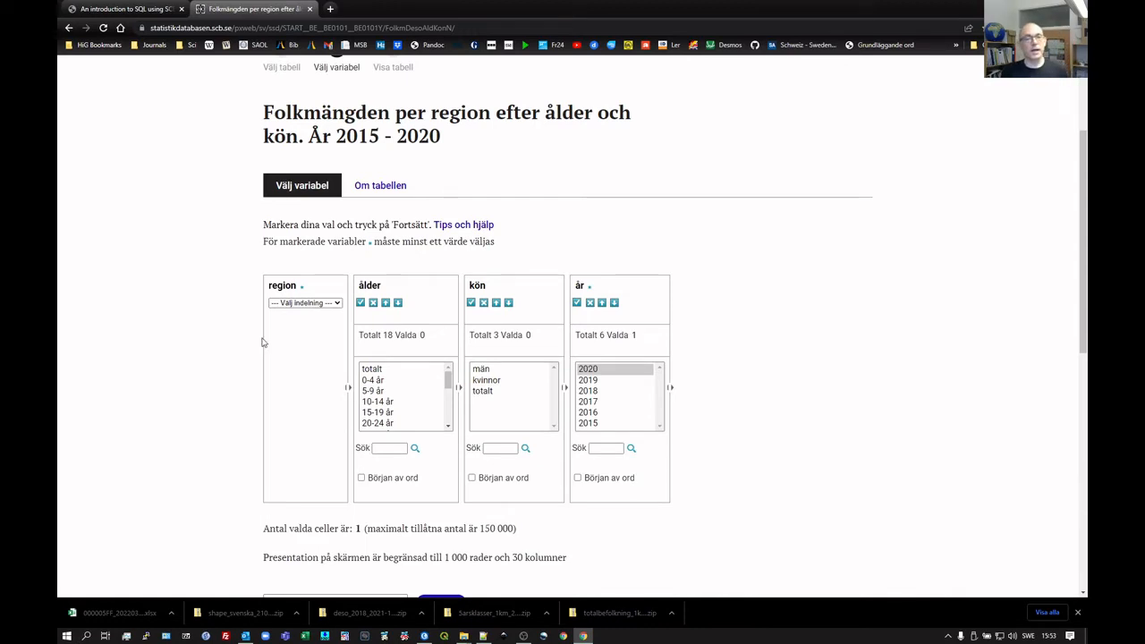
click(338, 303)
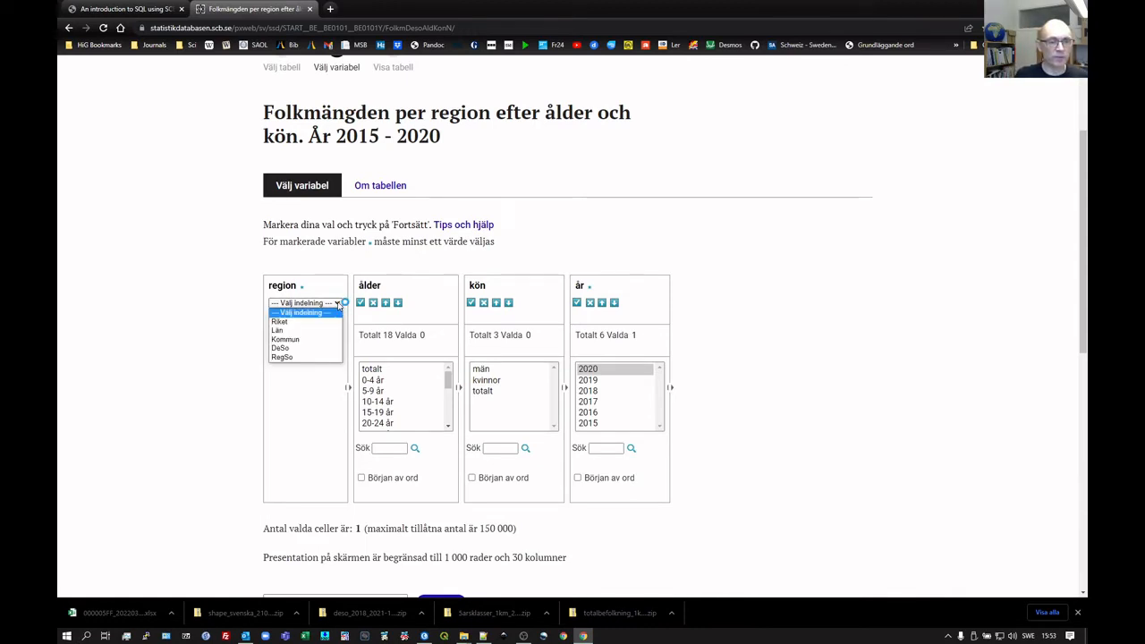
click(306, 349)
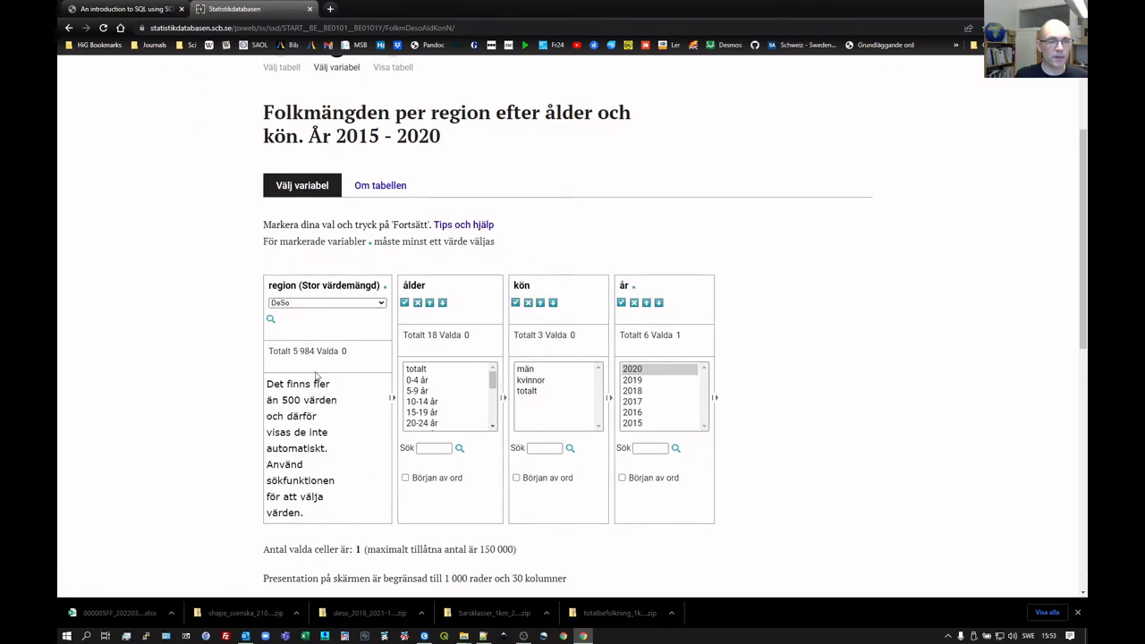
click(271, 321)
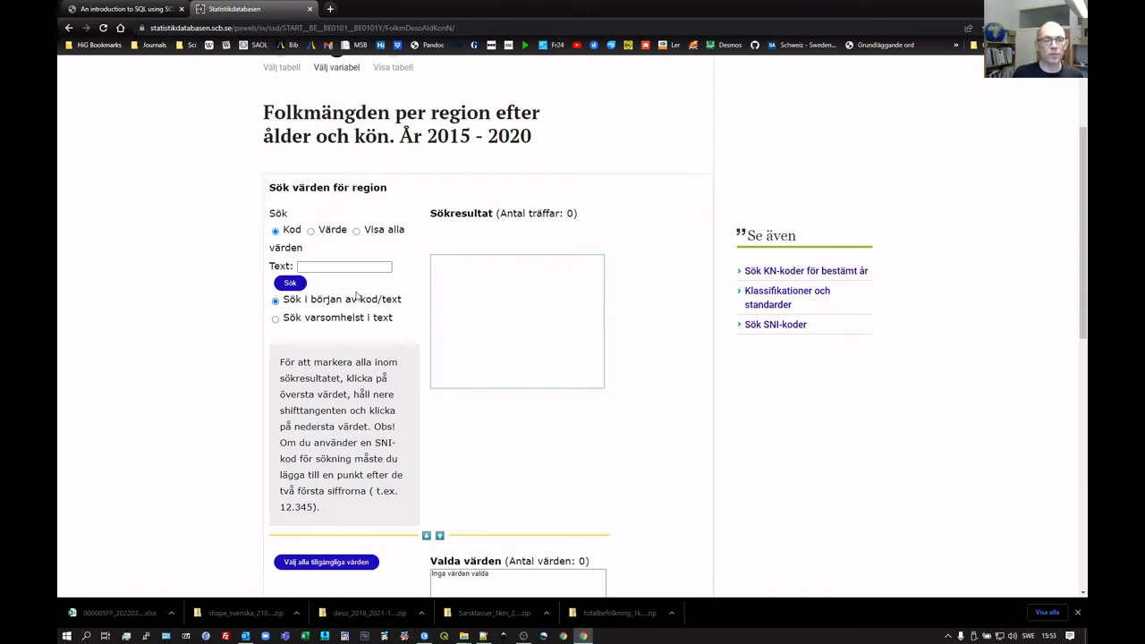
Step: Switch to ArcGIS Pro and look through the DeSO layer's attribute table for municipality names and their codes, closing it when done
key(alt+Tab)
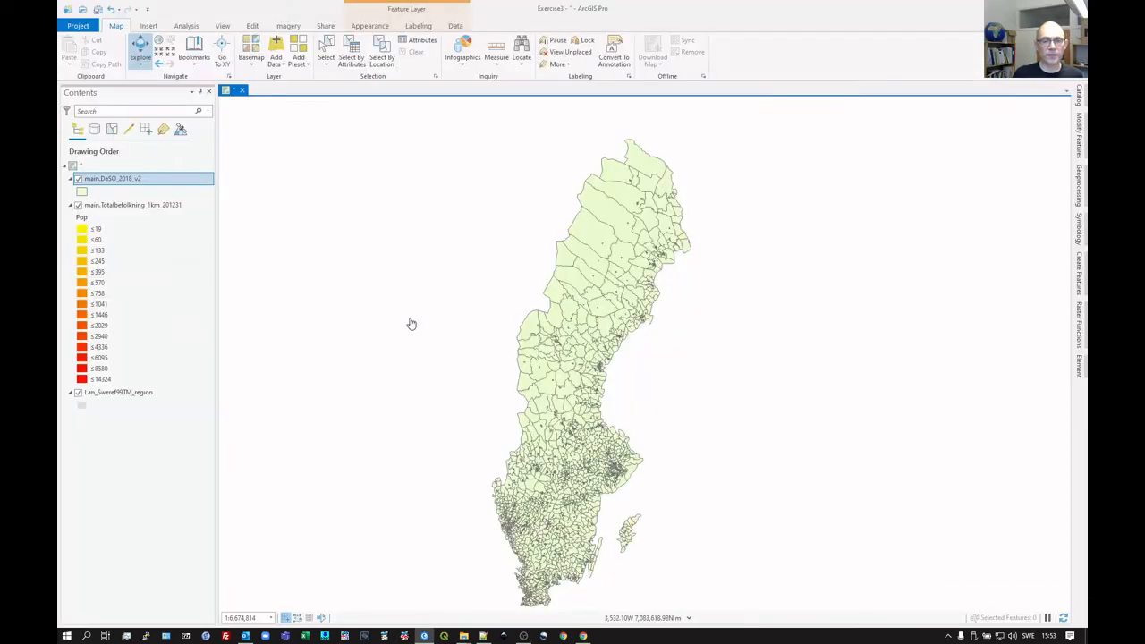
scroll(581, 430, up, 5)
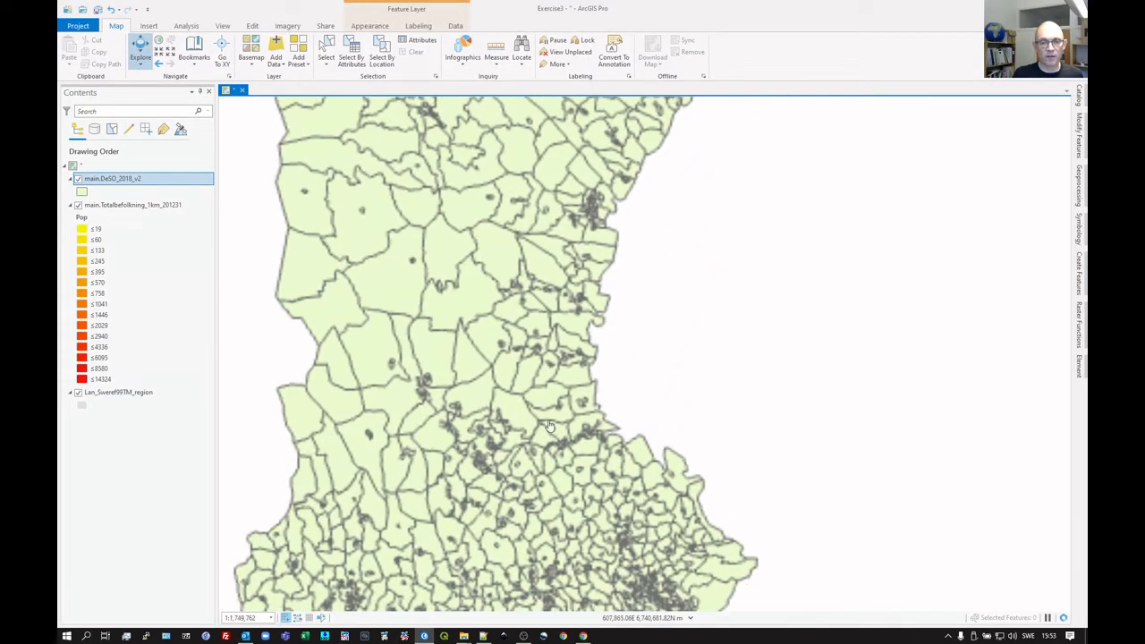
right_click(100, 182)
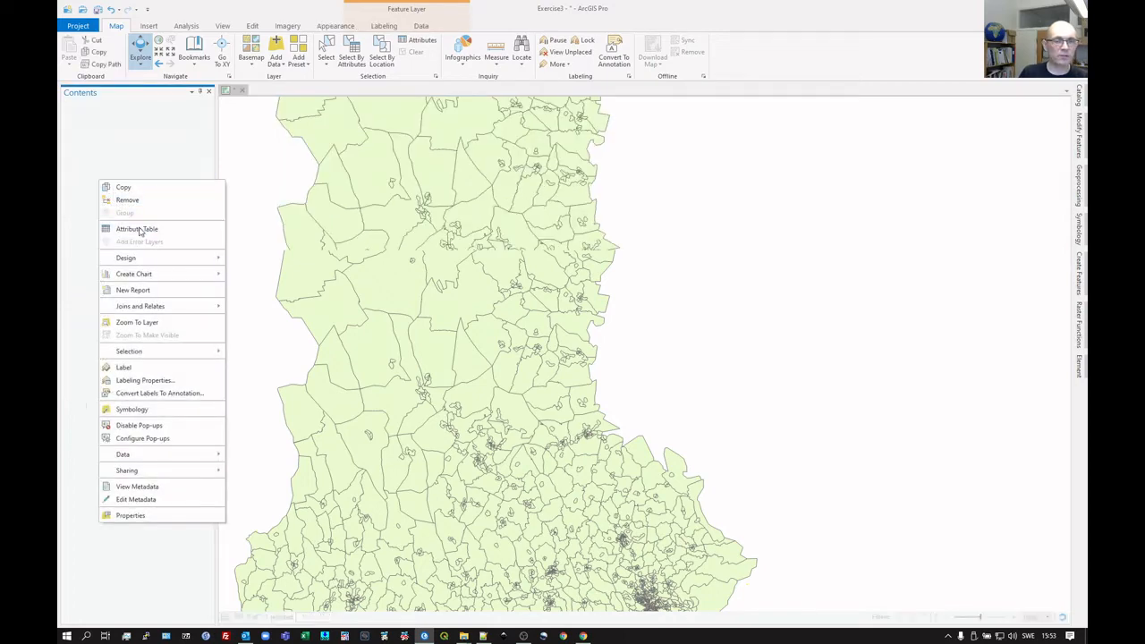
click(137, 229)
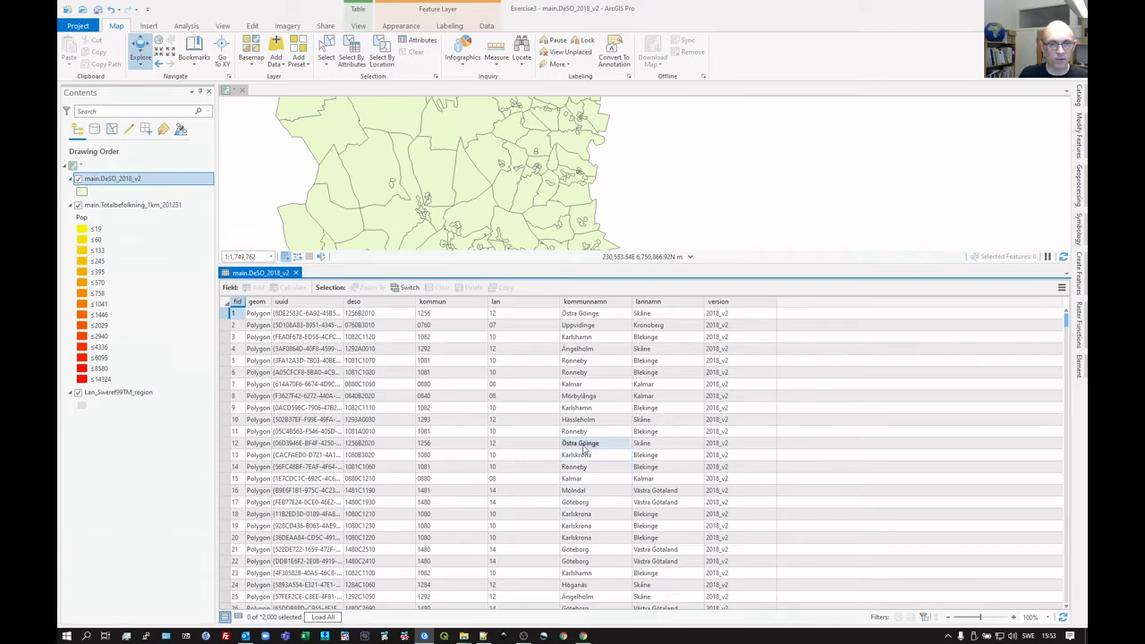
scroll(587, 463, down, 7)
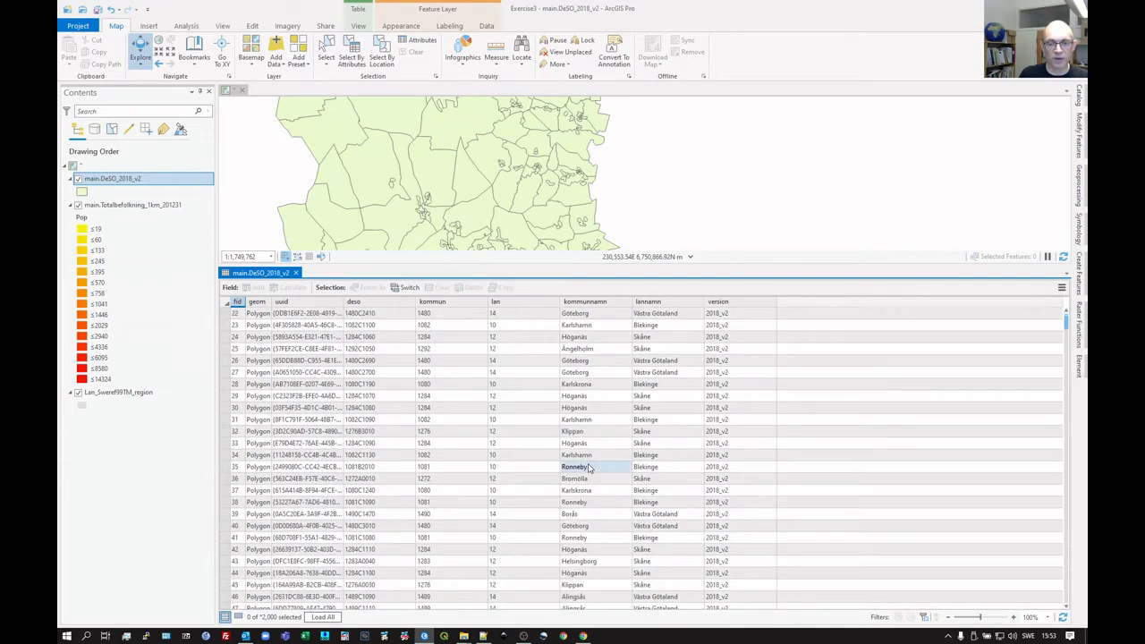
scroll(588, 467, down, 14)
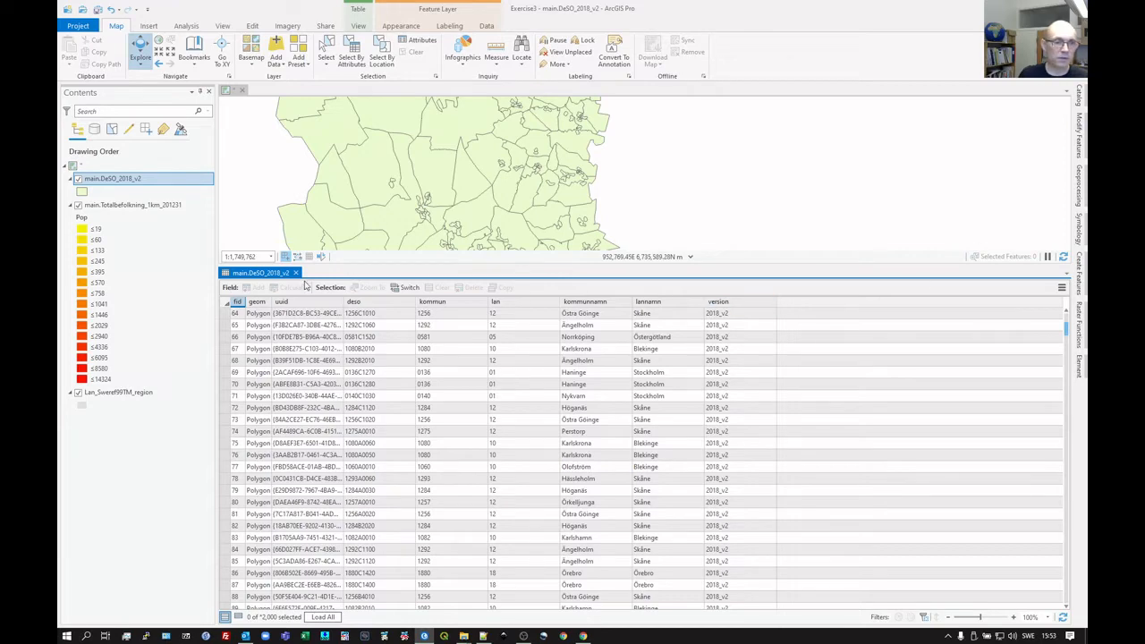
scroll(662, 384, down, 9)
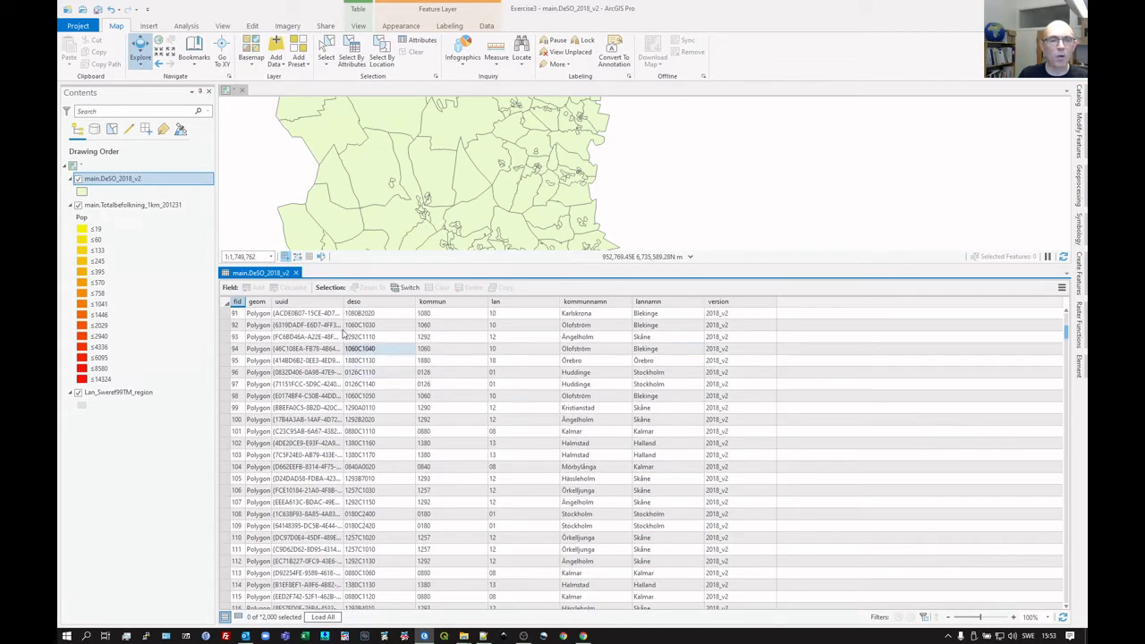
click(295, 272)
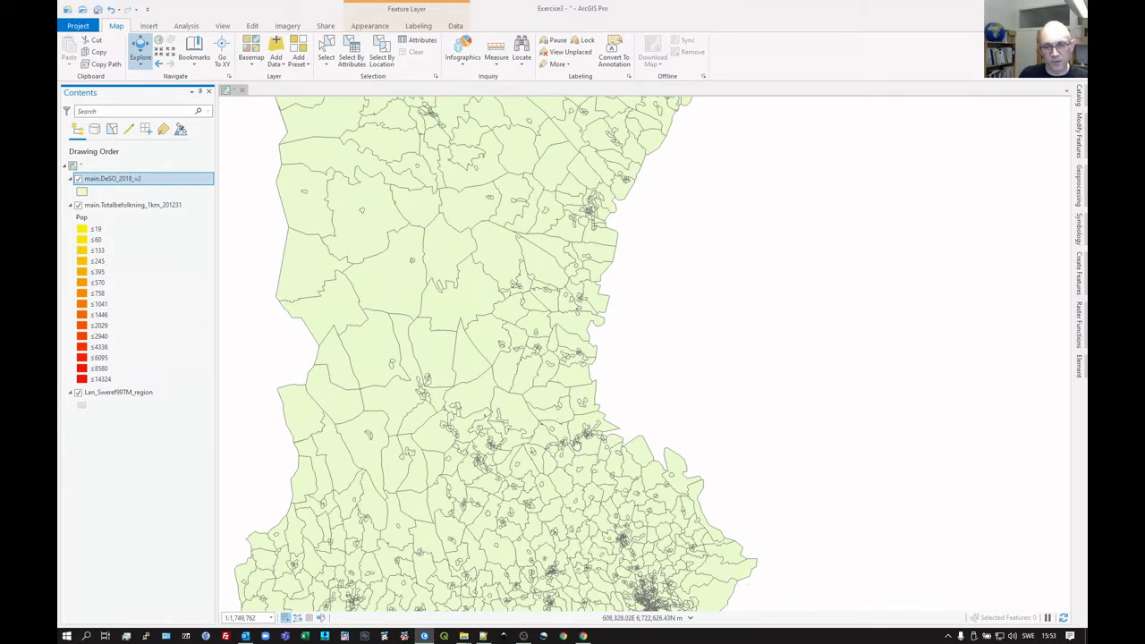
Step: Inspect the attributes of the DeSO polygon at Gävle on the map to read its county and municipality codes
click(577, 437)
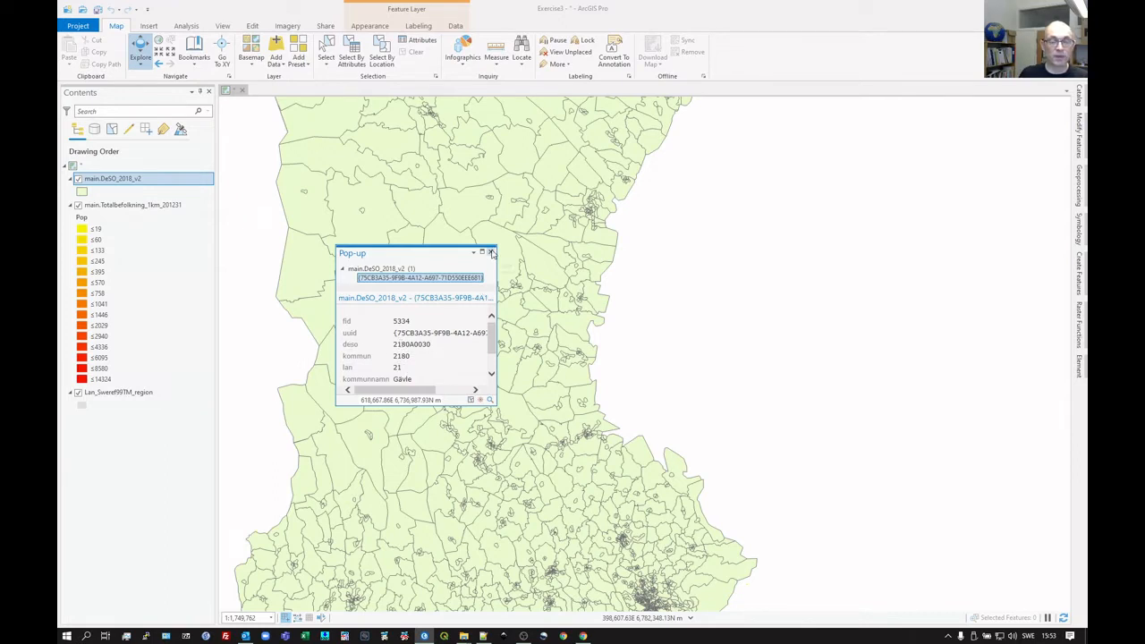
Step: Inspect the attributes of the DeSO polygon at Tierp on the map to read its county and municipality codes, closing the pop-ups
click(490, 254)
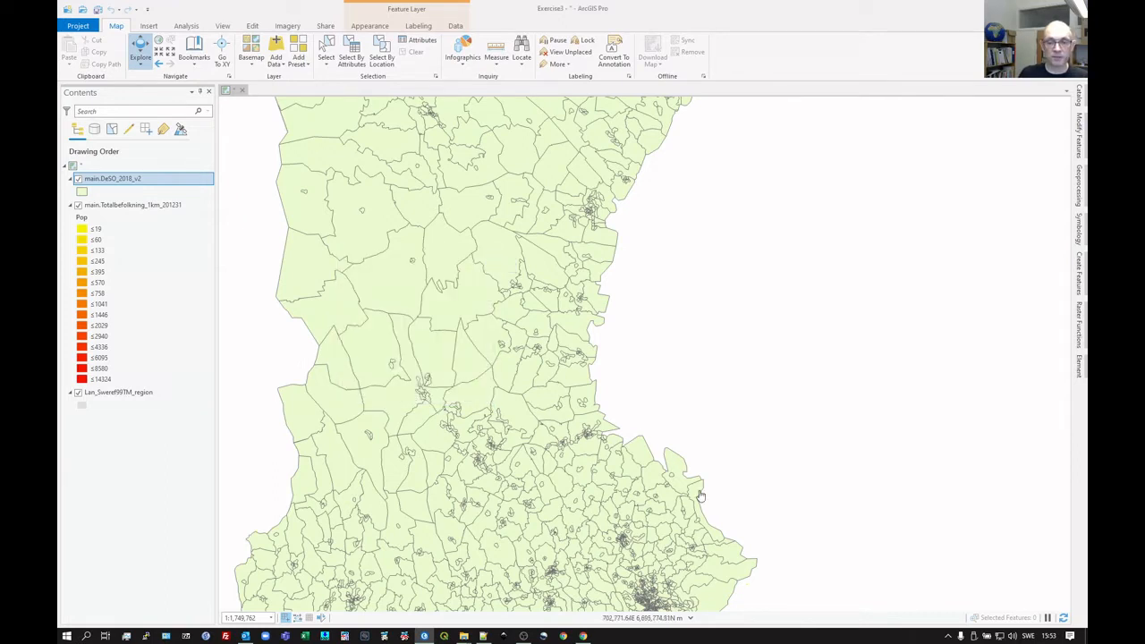
click(604, 480)
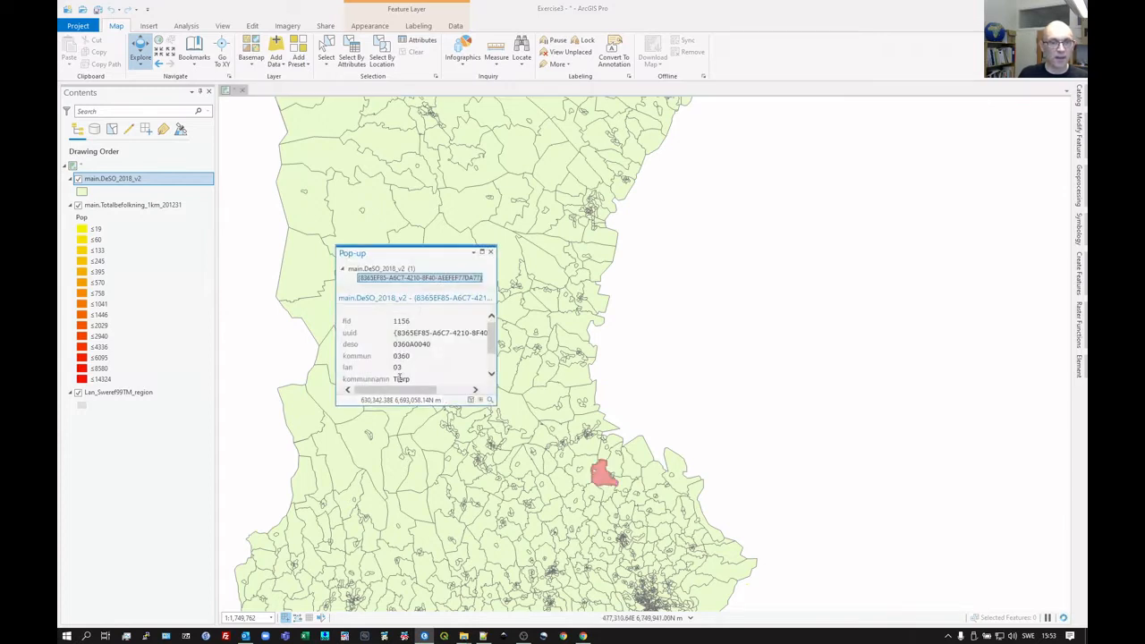
scroll(416, 372, down, 1)
scroll(416, 372, down, 1)
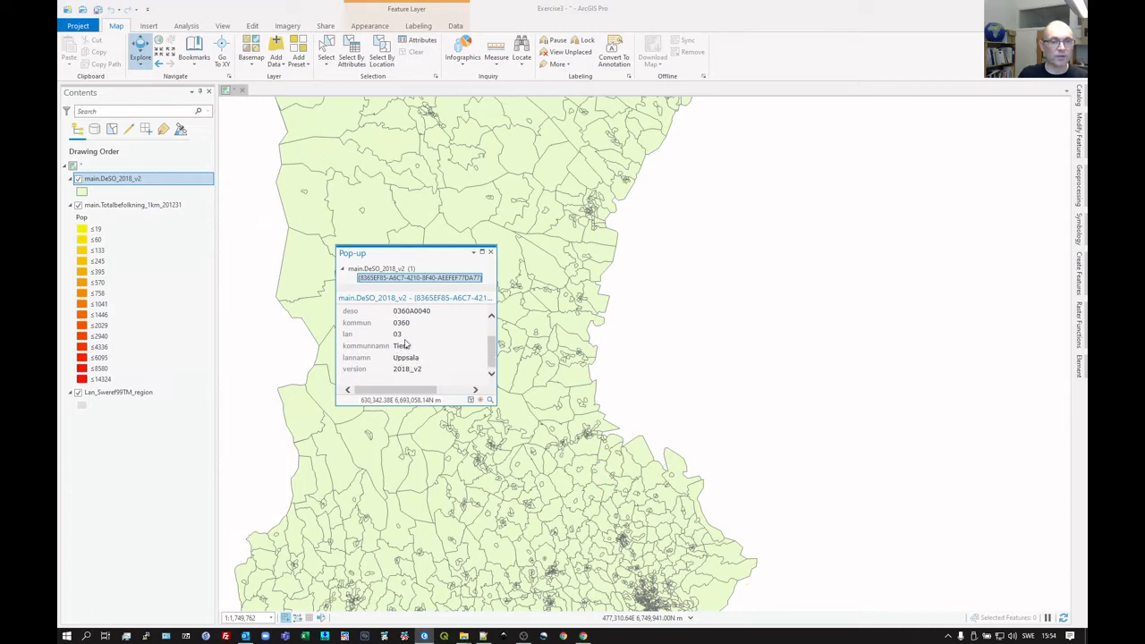
click(490, 251)
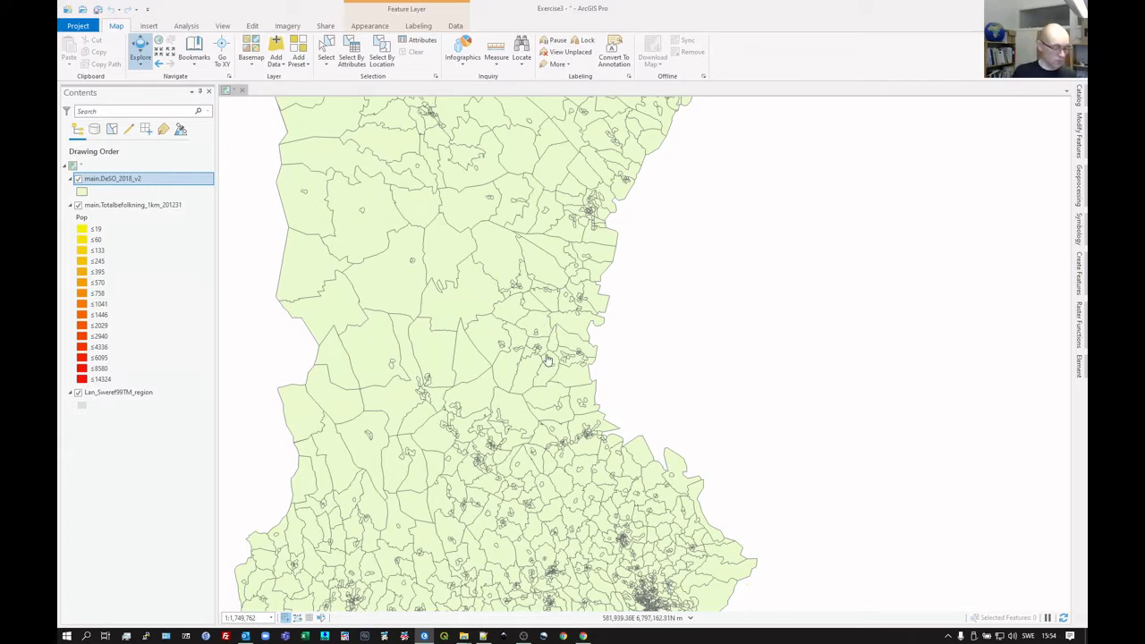
Step: Switch to the SCB statistics database in the browser and search for region codes beginning with 03
key(alt+Tab)
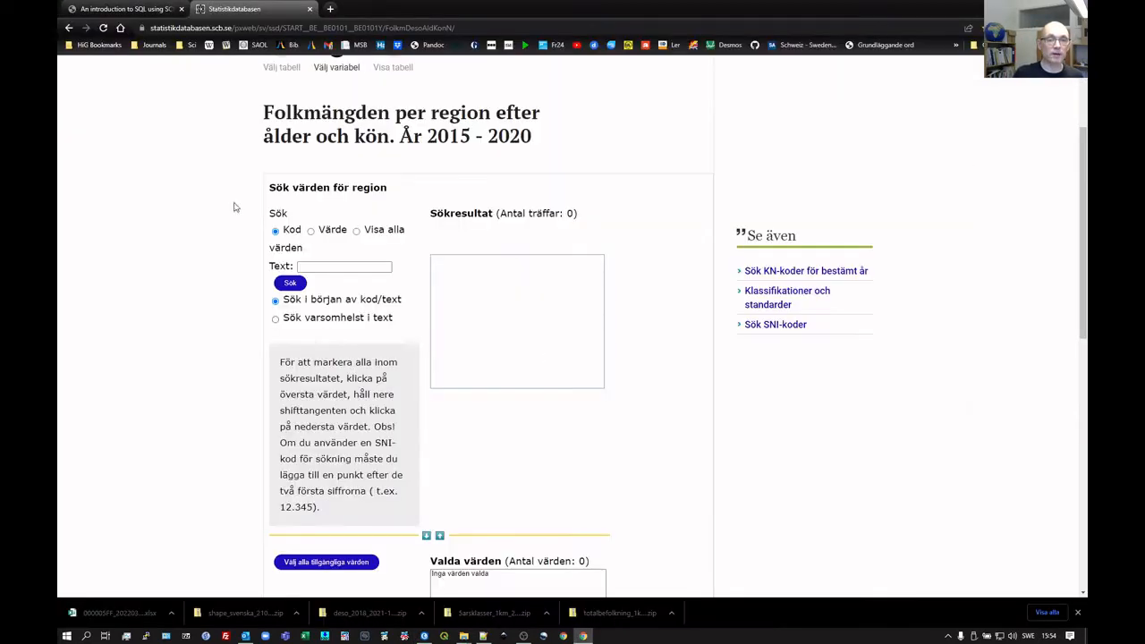
click(317, 266)
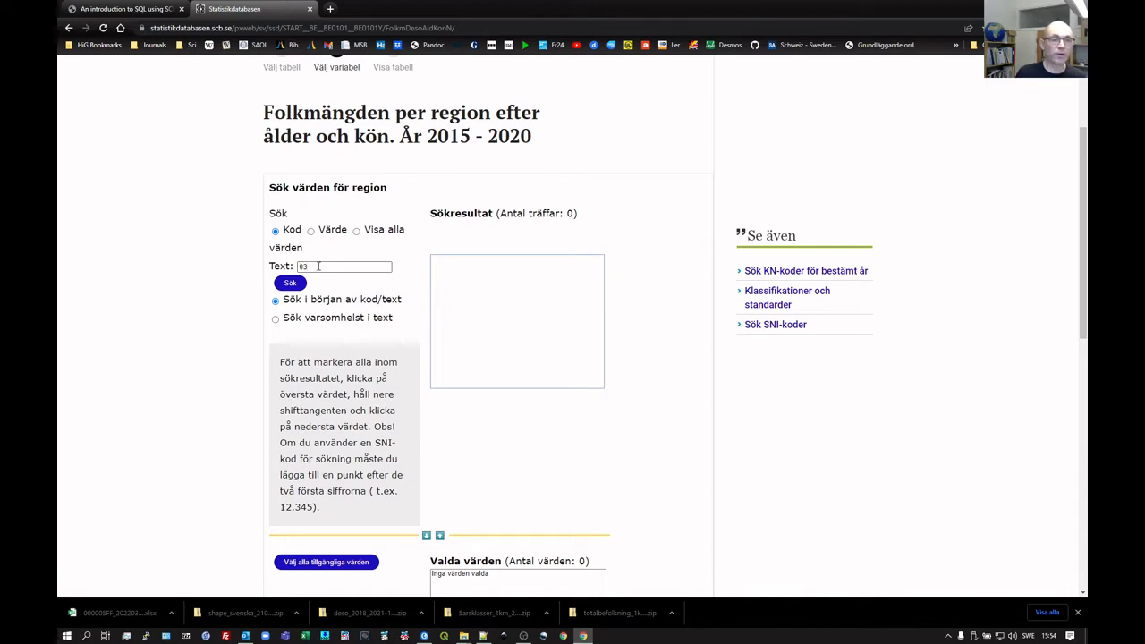
click(293, 283)
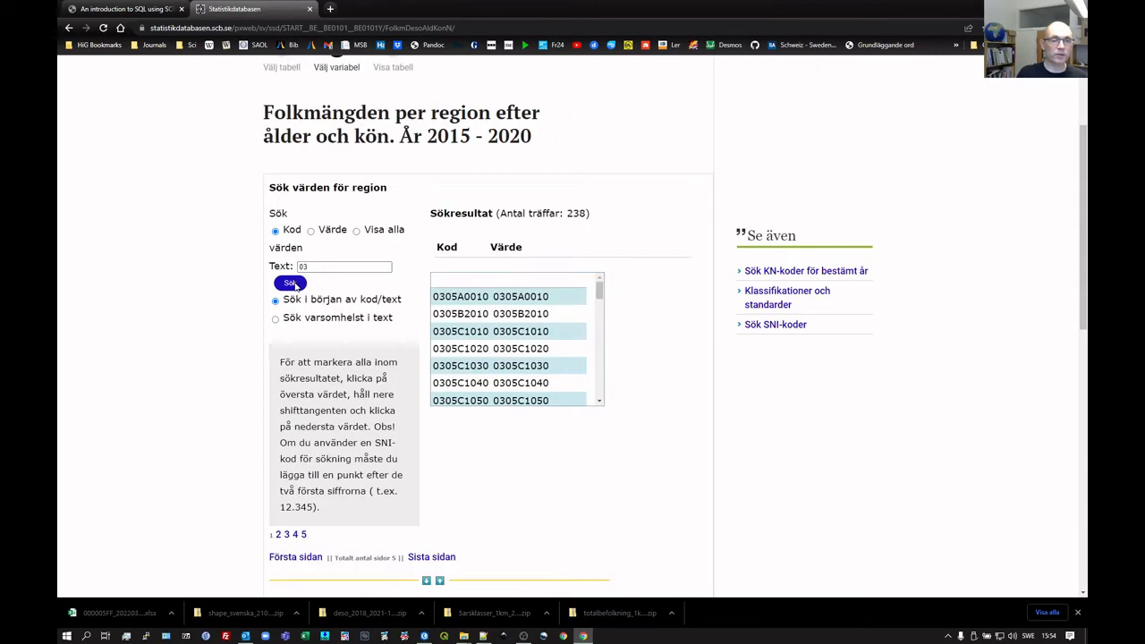
Step: Add all DeSO codes on the first page of the 03 results, from 0305A0010 to 0380A0020, to the chosen values
scroll(501, 511, down, 1)
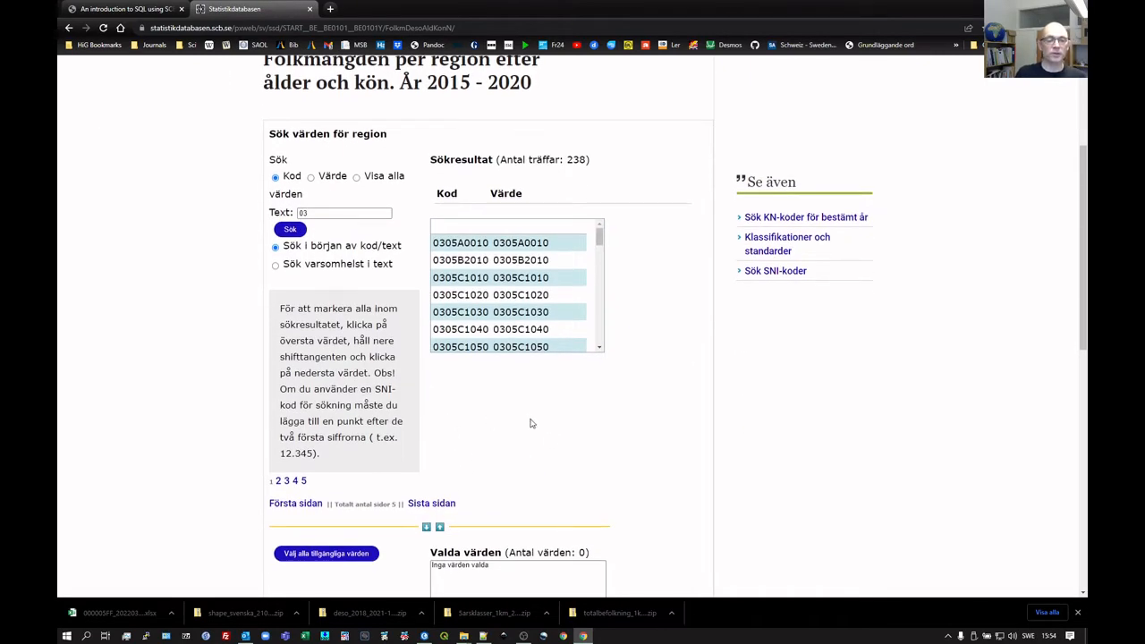
scroll(531, 423, down, 2)
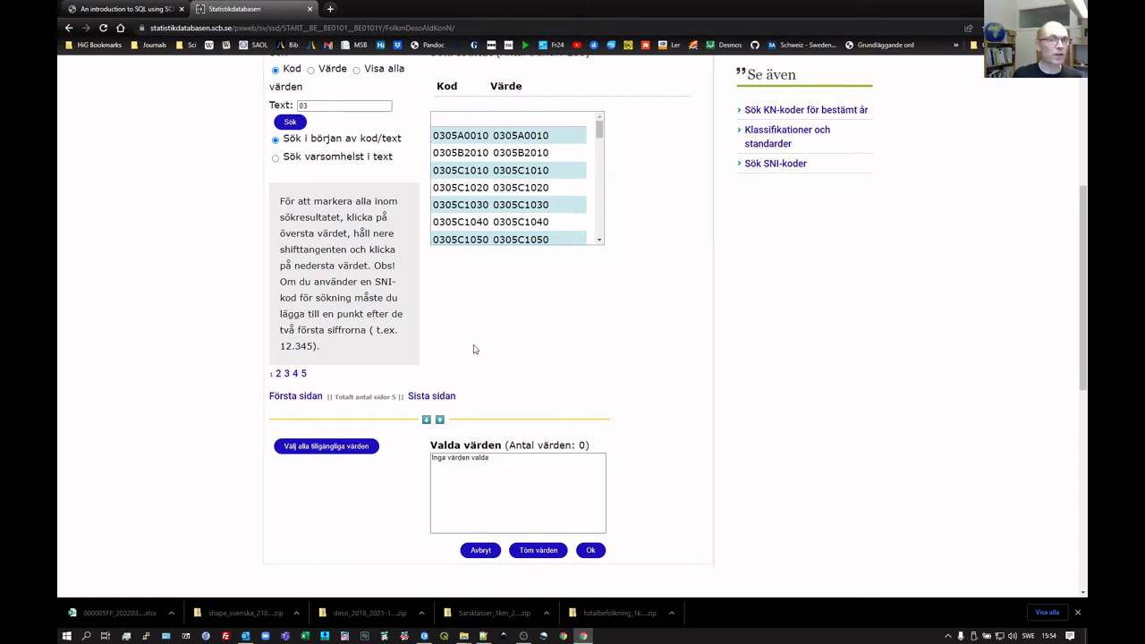
click(535, 136)
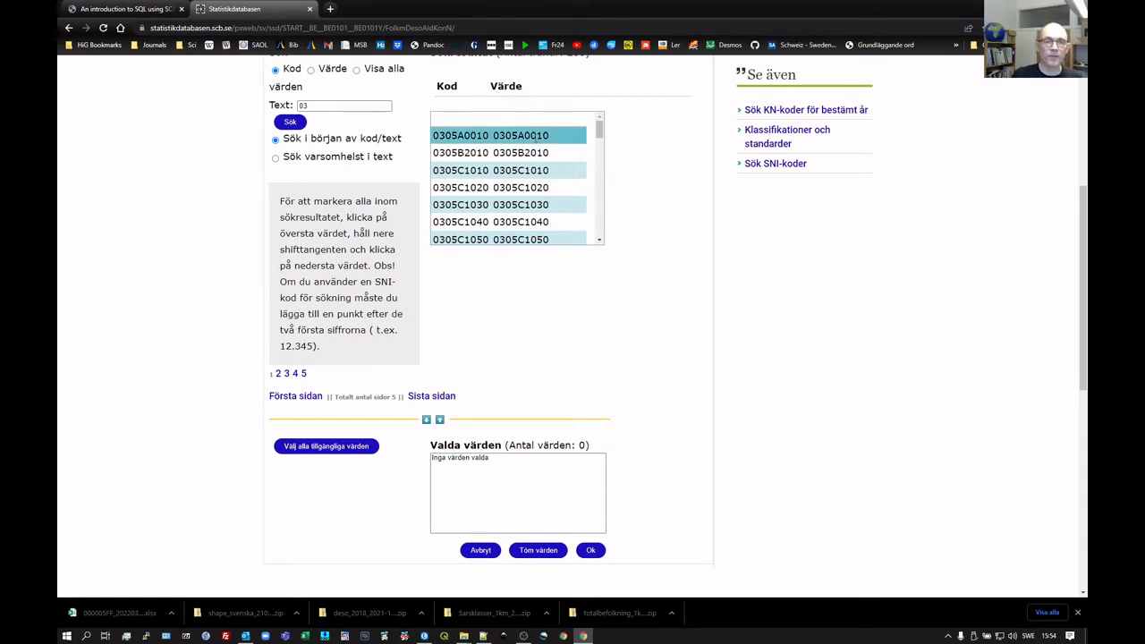
scroll(533, 181, down, 10)
scroll(532, 181, down, 1)
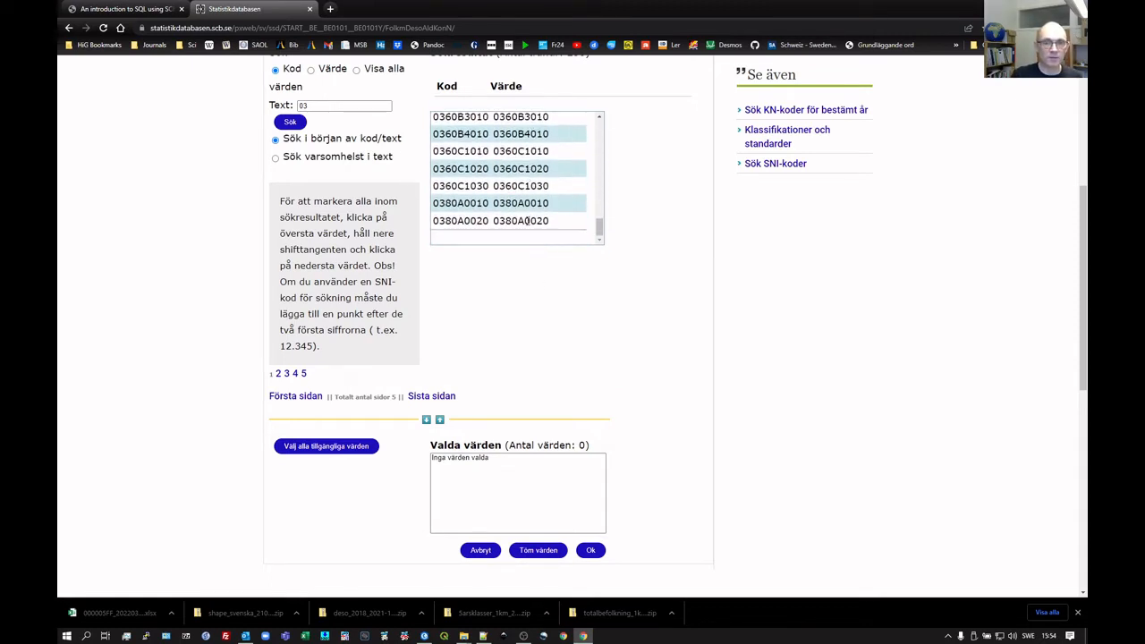
shift+click(528, 220)
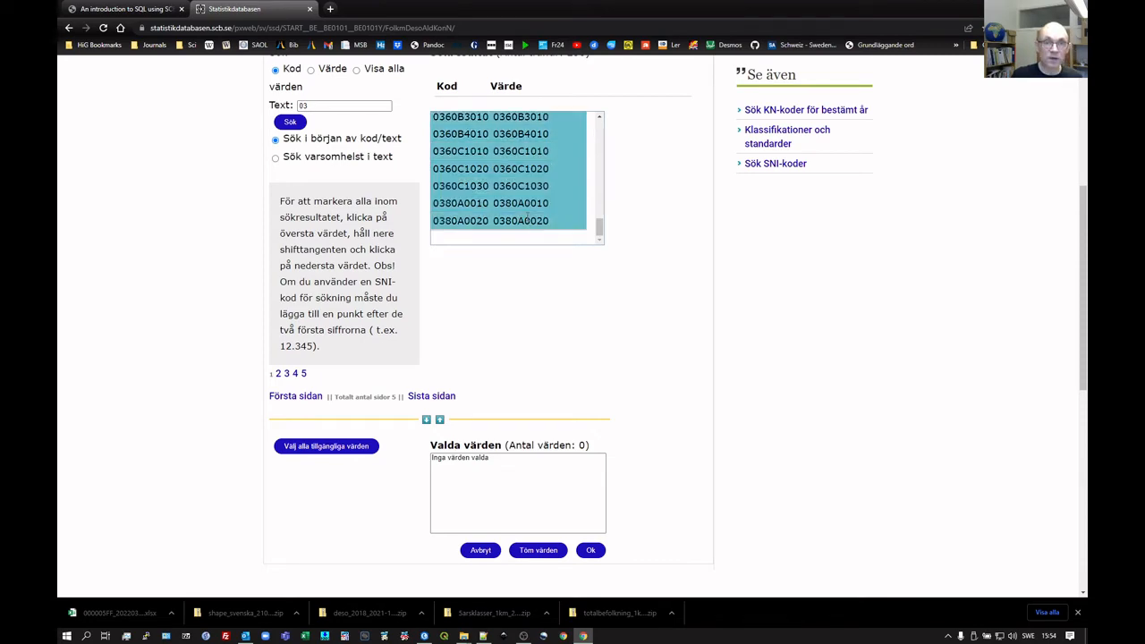
click(426, 421)
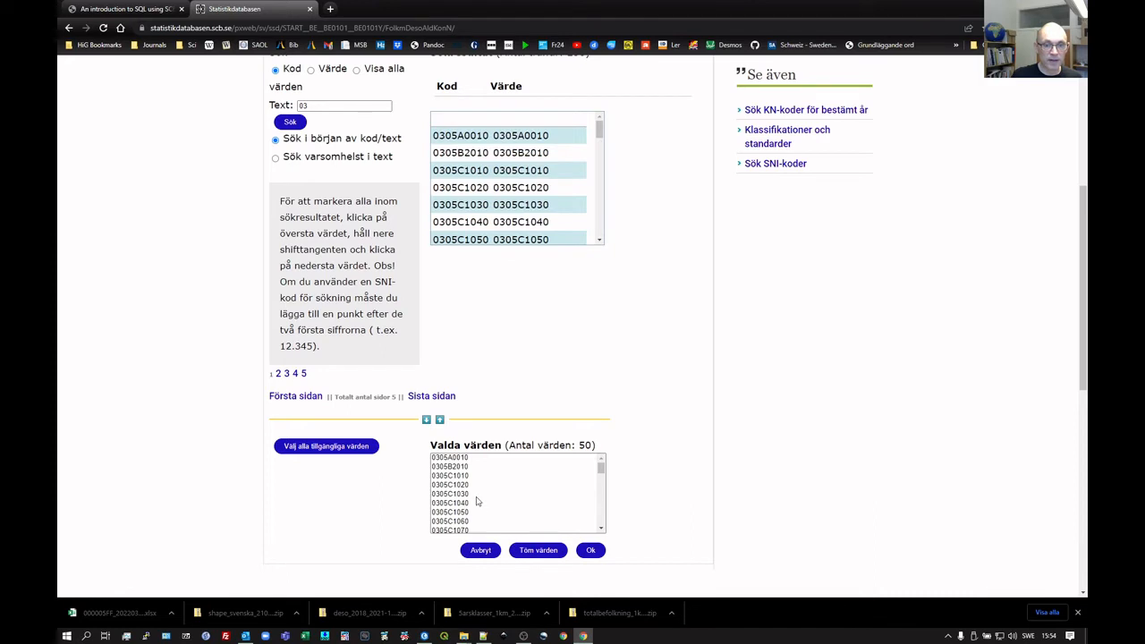
Step: Add all DeSO codes on page 2 of the 03 results, from 0380A0030 to 0380C1230, to the chosen values
click(280, 375)
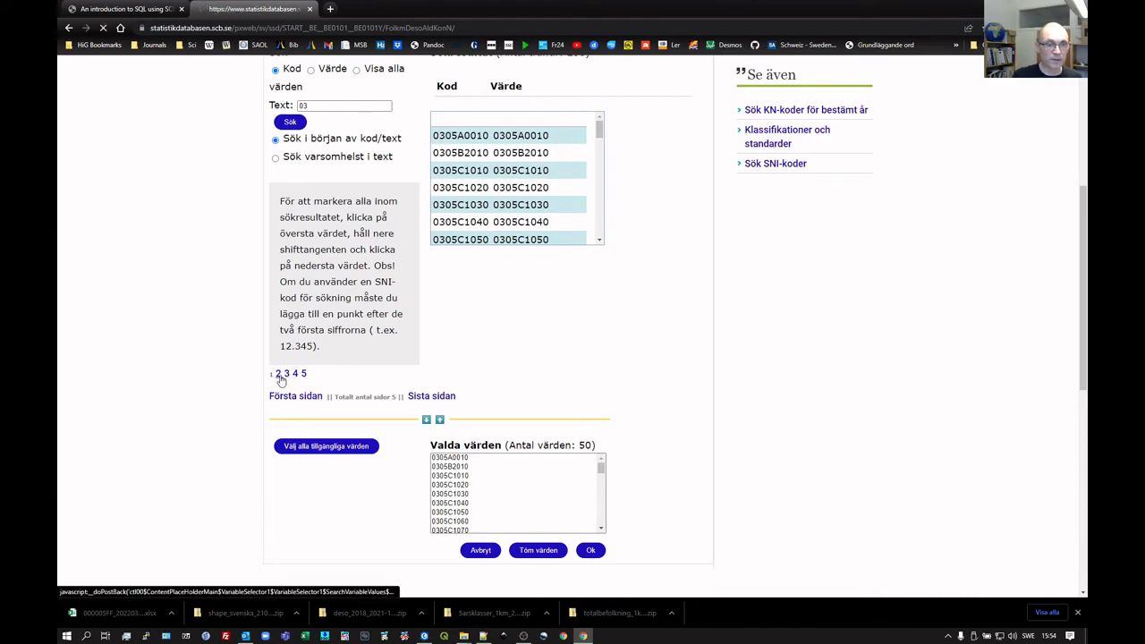
click(504, 134)
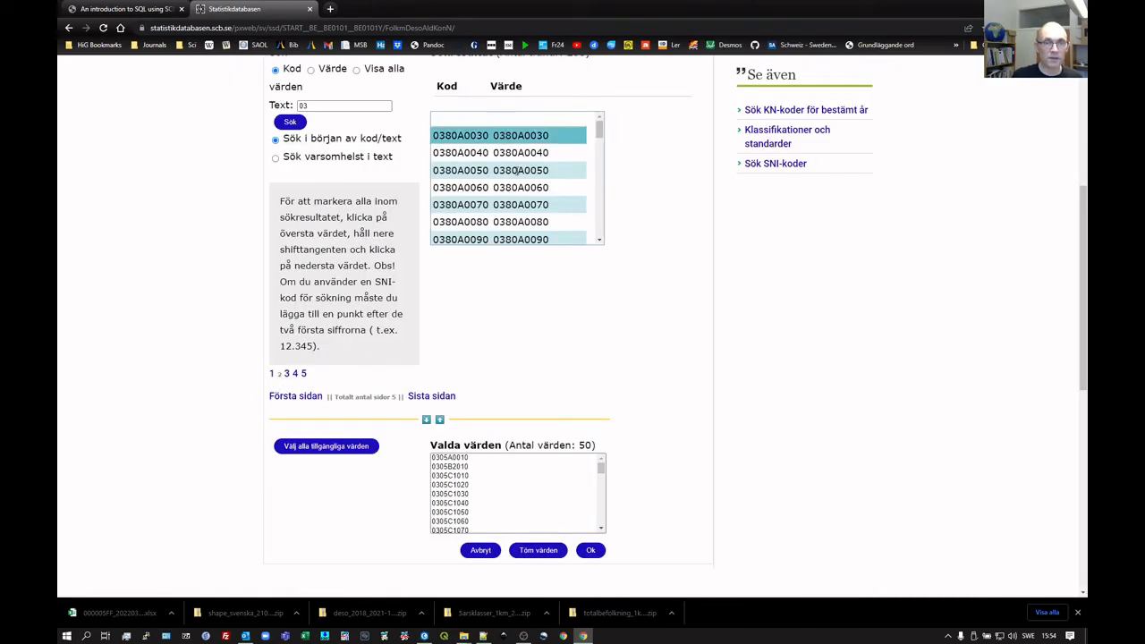
scroll(509, 179, down, 15)
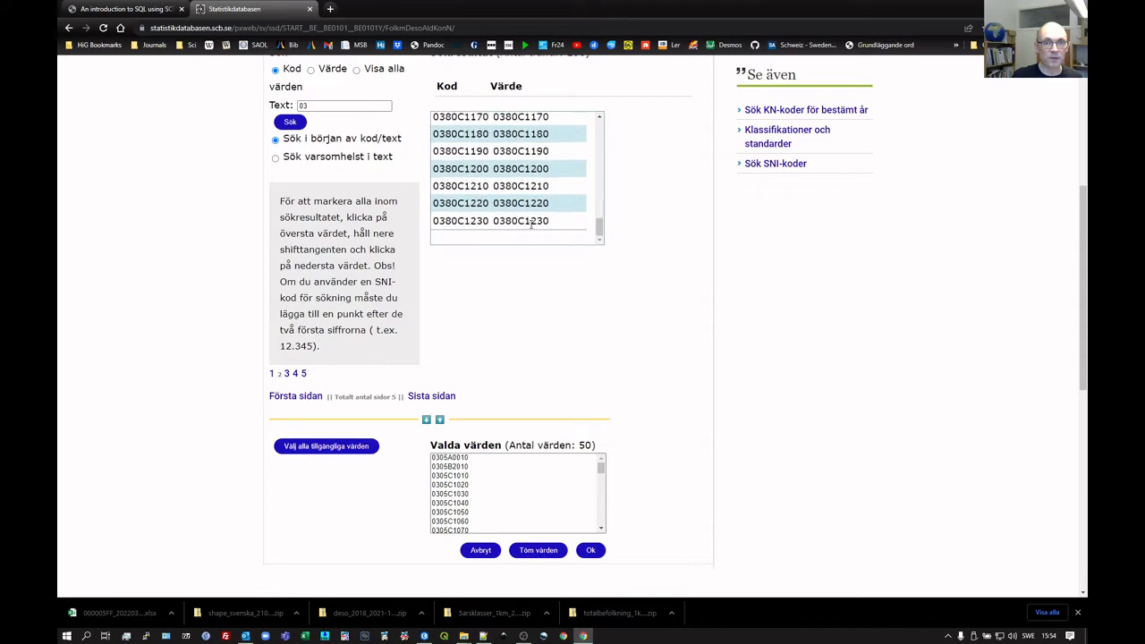
shift+click(531, 221)
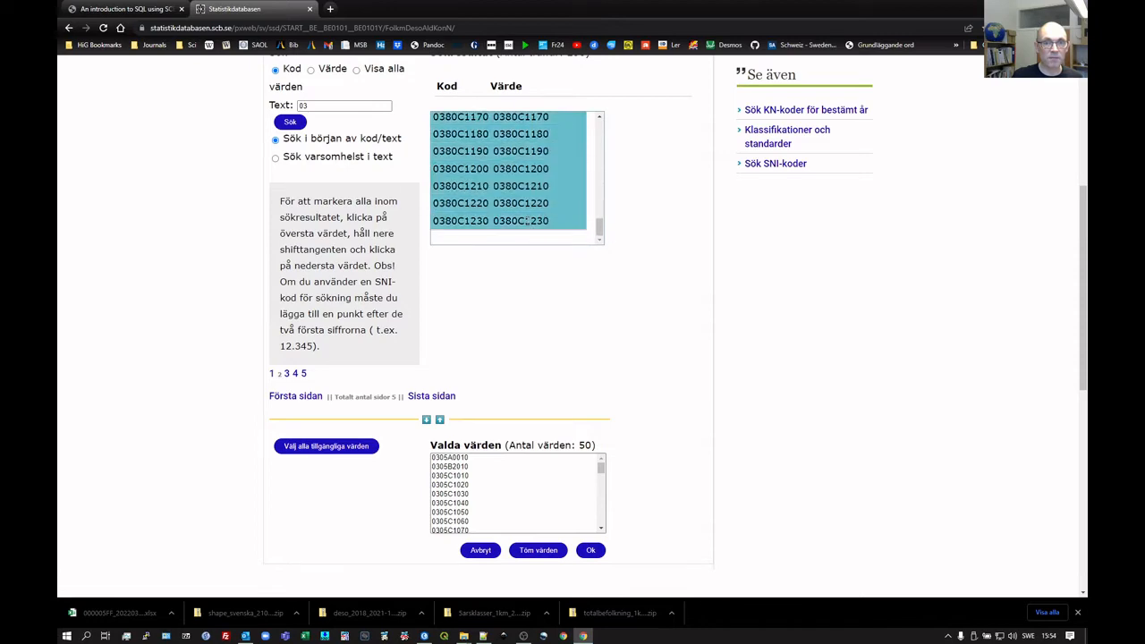
click(426, 420)
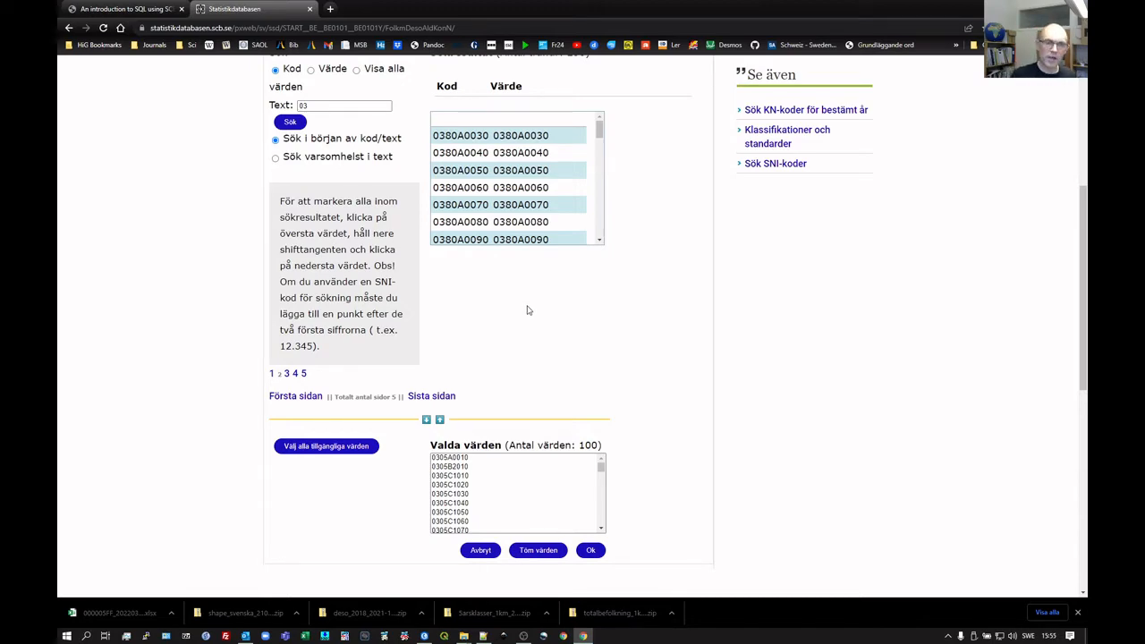
Step: Add all DeSO codes on page 3 of the 03 results, ending with 0380C1730, to the chosen values
click(286, 374)
click(510, 136)
scroll(526, 225, down, 9)
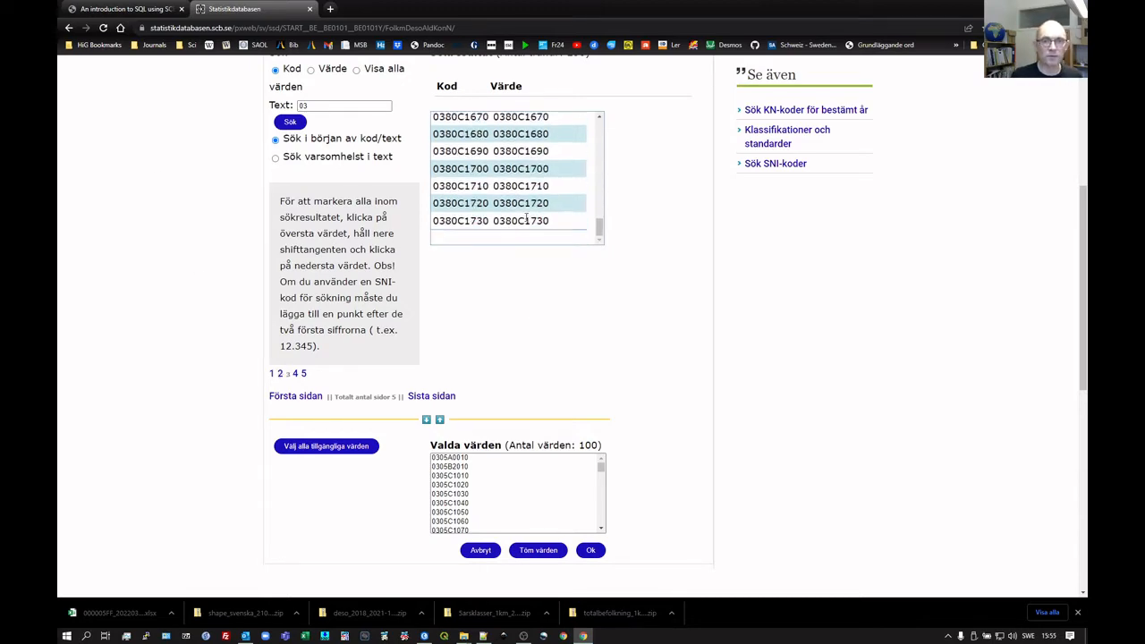
shift+click(527, 222)
click(426, 419)
Step: Add all DeSO codes on pages 4 and 5 of the 03 results to the chosen values
click(296, 374)
click(524, 135)
shift+click(527, 221)
click(425, 420)
click(304, 374)
click(524, 135)
shift+click(527, 221)
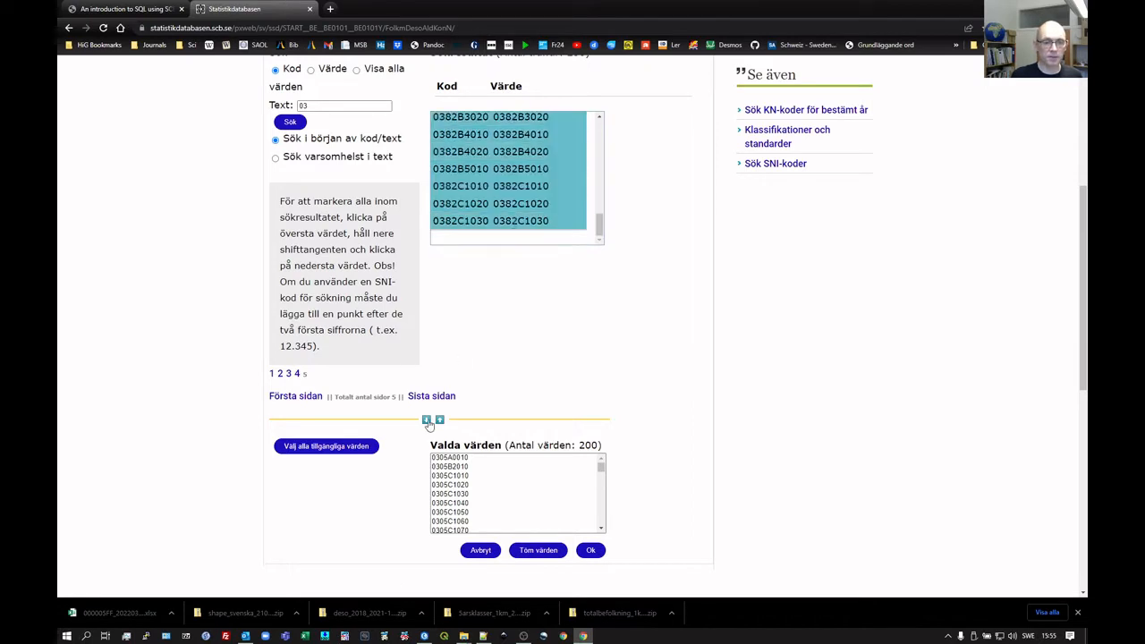
click(427, 420)
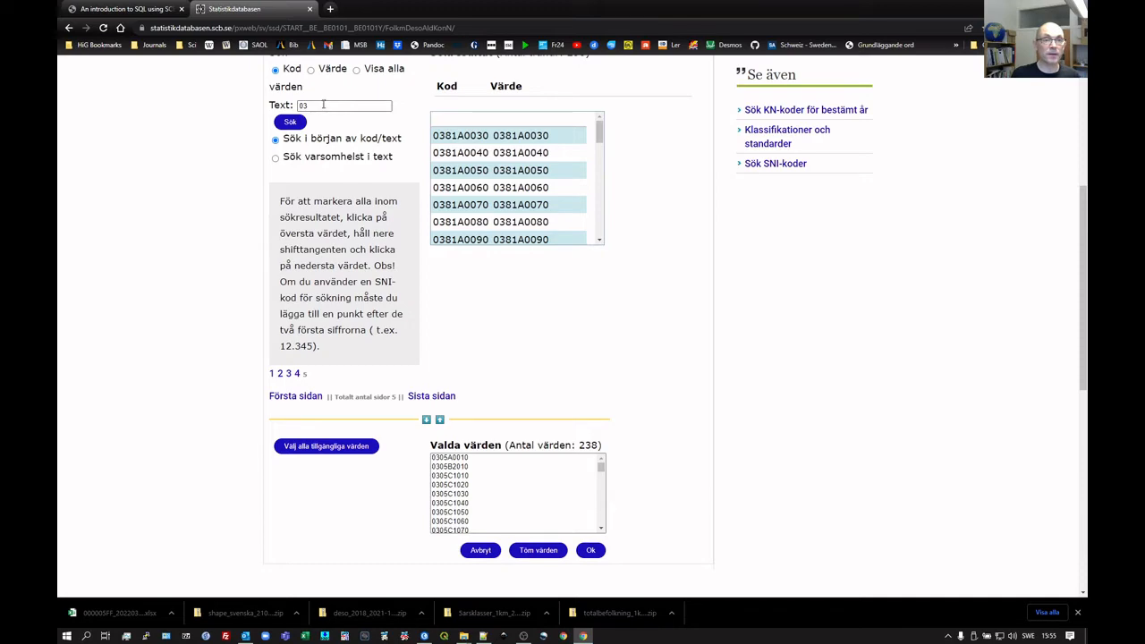
Step: Search for region codes beginning with 21
drag(324, 106, 285, 106)
text(2)
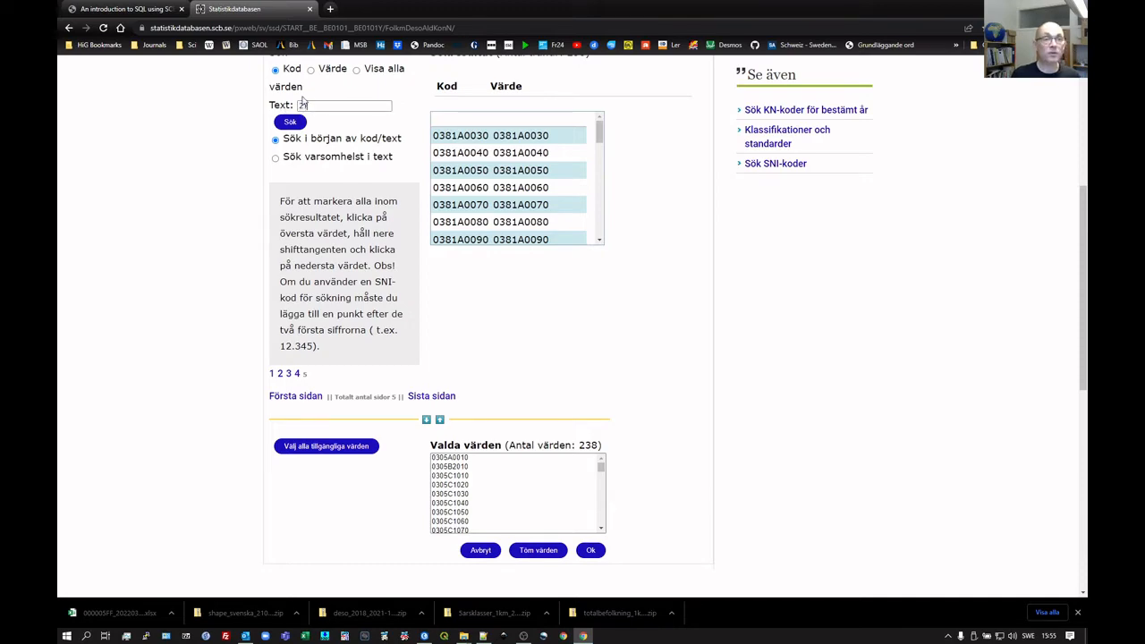
text(1)
click(300, 123)
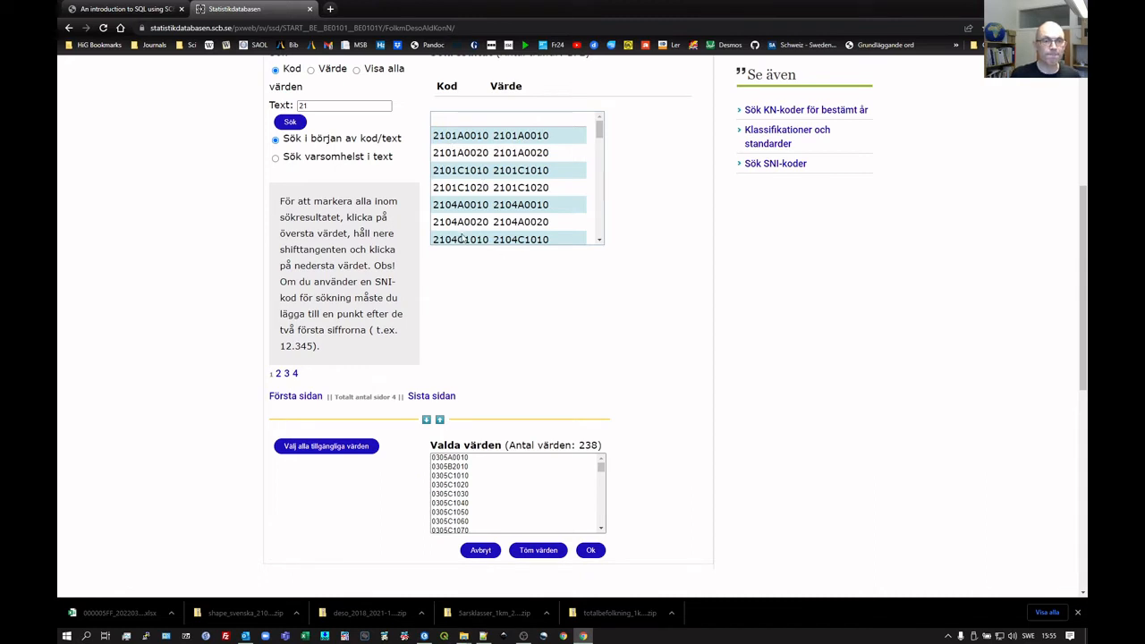
Step: Add all DeSO codes on the first page of the 21 results, from 2101A0010 to 2180C1060, to the chosen values
click(496, 135)
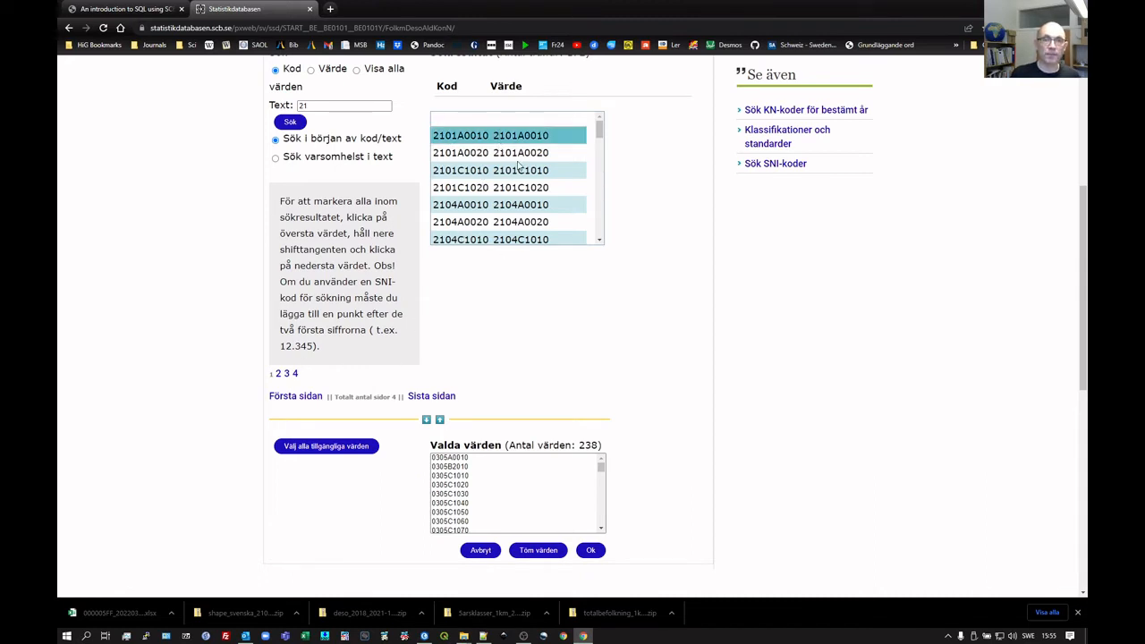
scroll(508, 168, down, 15)
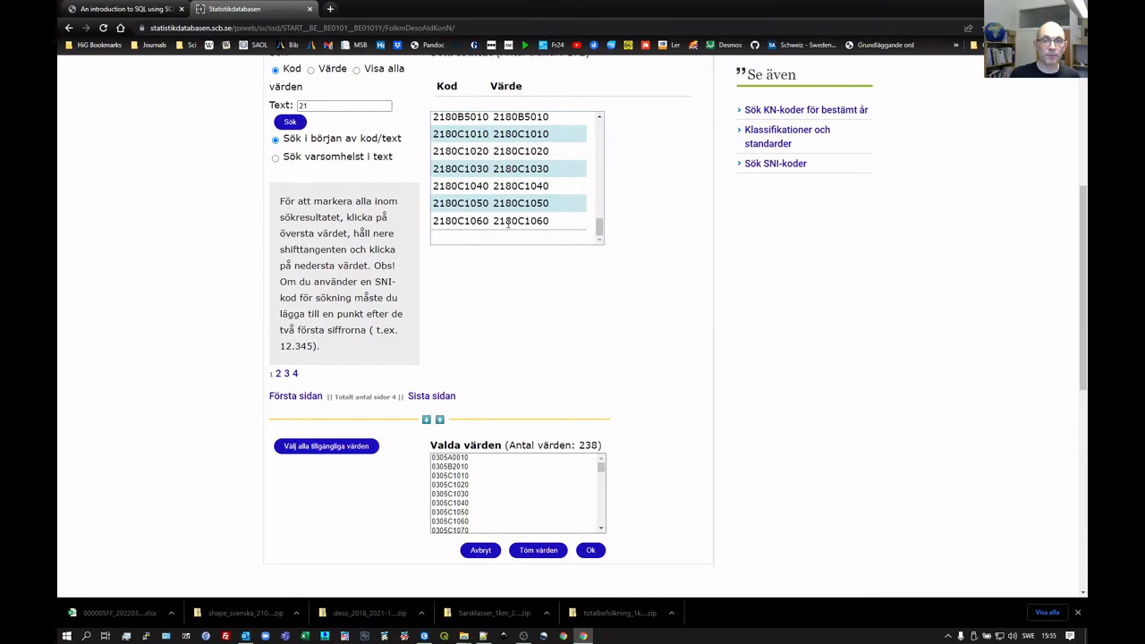
shift+click(508, 221)
click(427, 419)
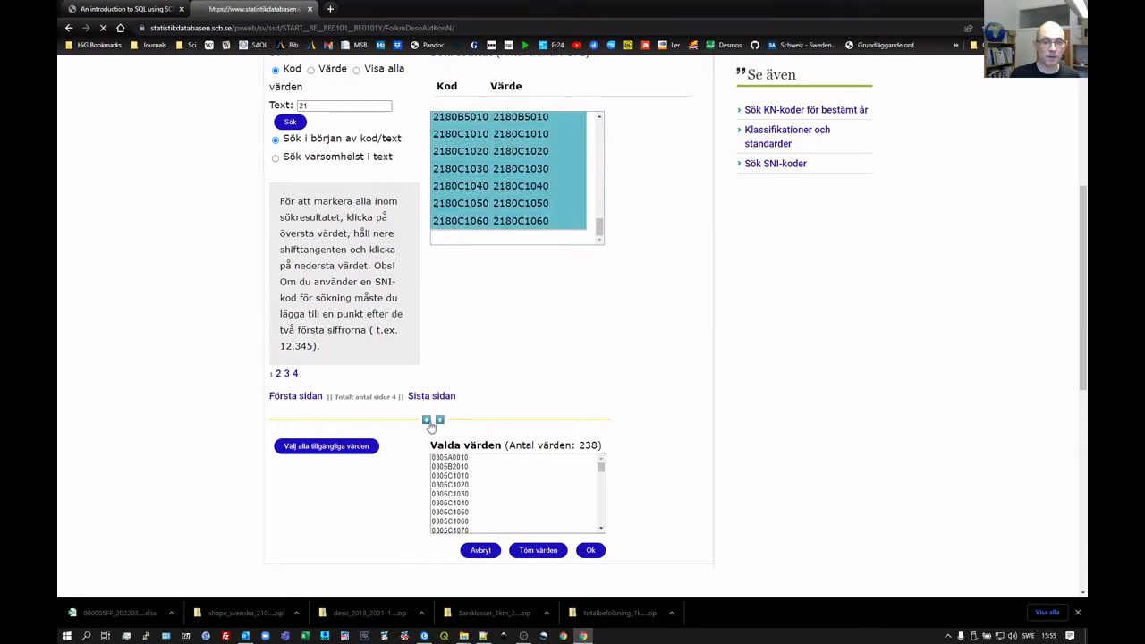
Step: Add all DeSO codes on pages 2 to 4 of the 21 results to the chosen values and confirm the region selection
click(278, 374)
scroll(508, 179, down, 15)
click(427, 420)
click(287, 374)
scroll(508, 179, down, 15)
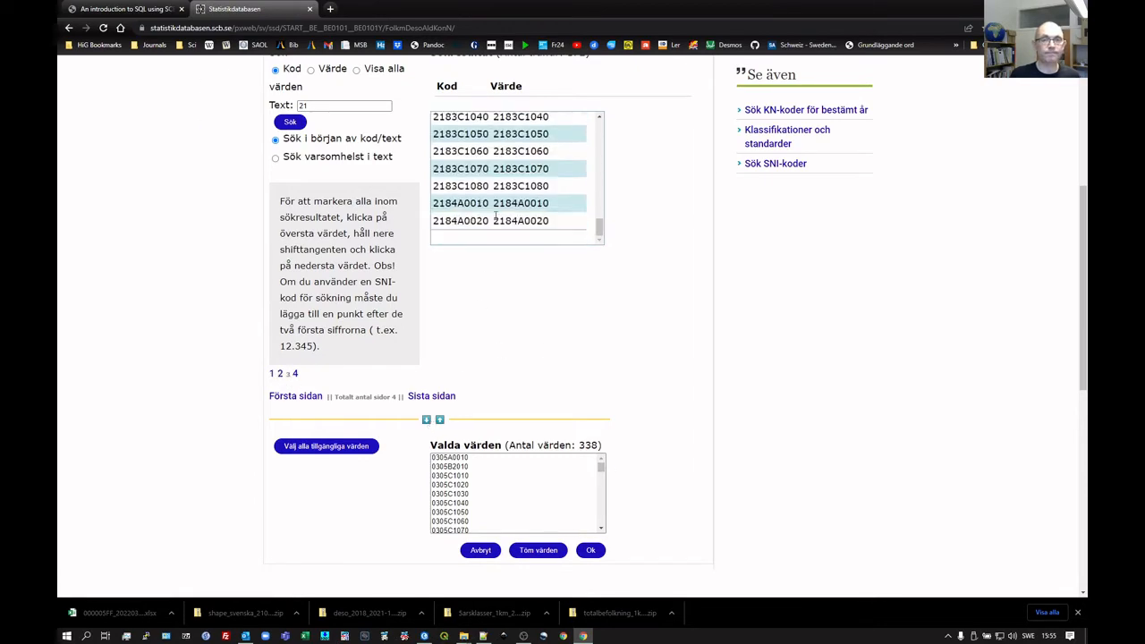
click(296, 374)
shift+click(508, 220)
click(426, 419)
scroll(540, 349, down, 2)
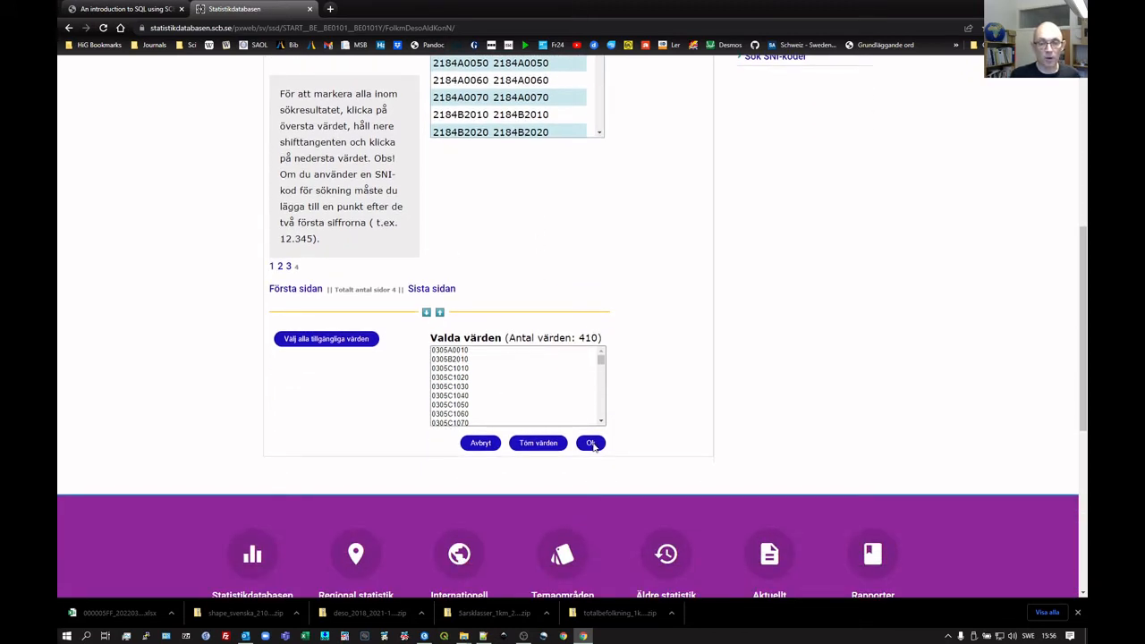
click(591, 444)
Step: Choose totalt for age (ålder), totalt for sex (kön) and 2020 for the year (år)
scroll(592, 441, down, 5)
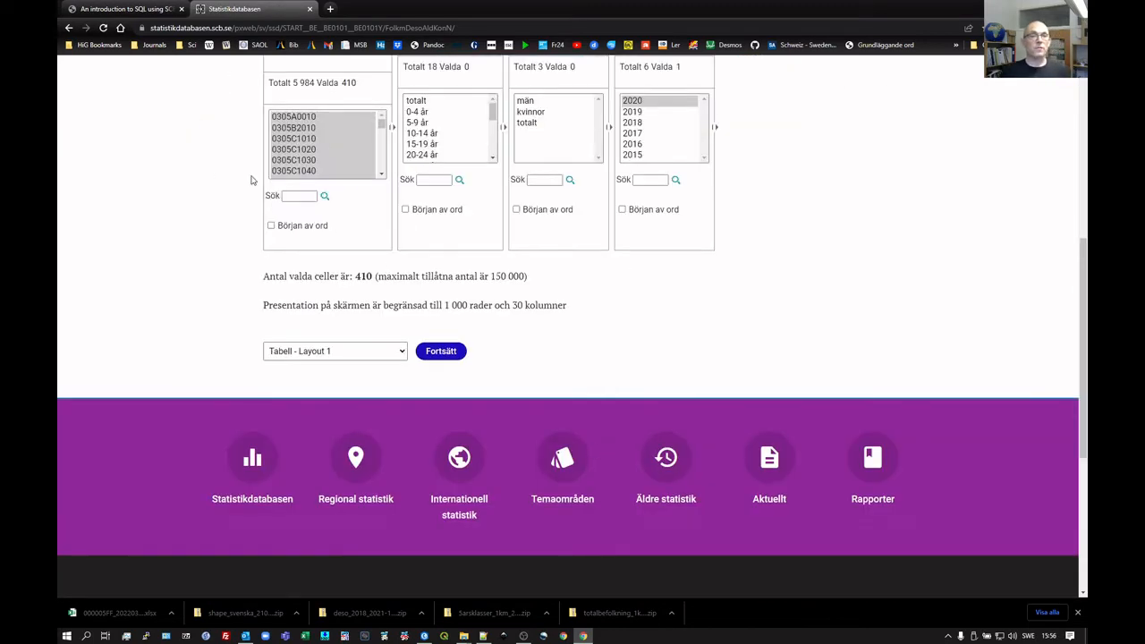
scroll(219, 172, up, 2)
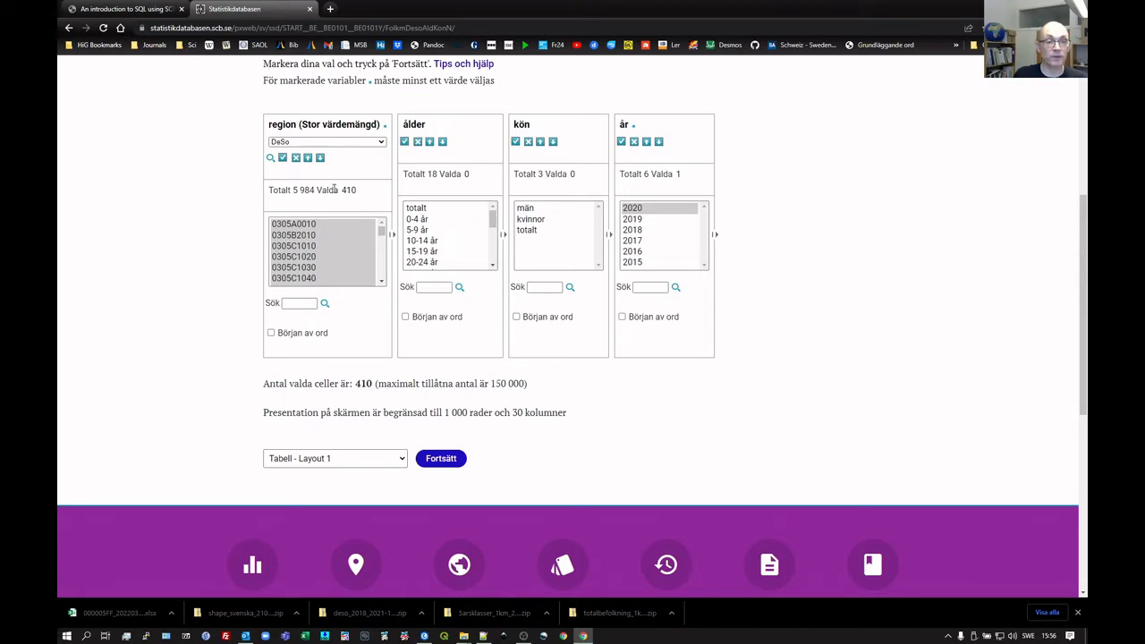
click(417, 208)
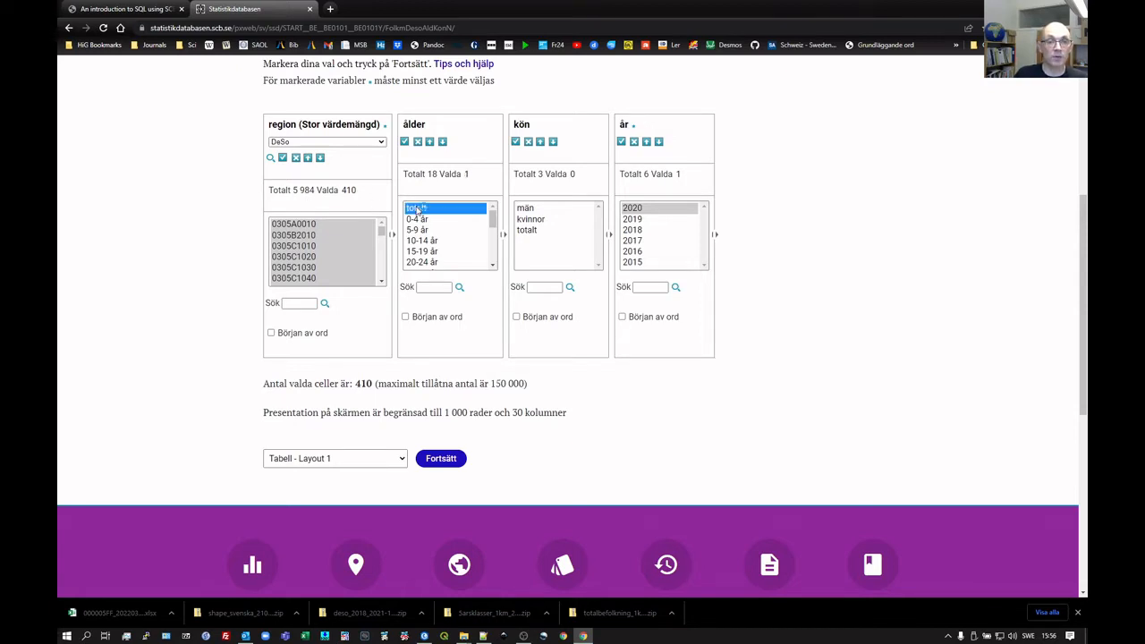
click(537, 229)
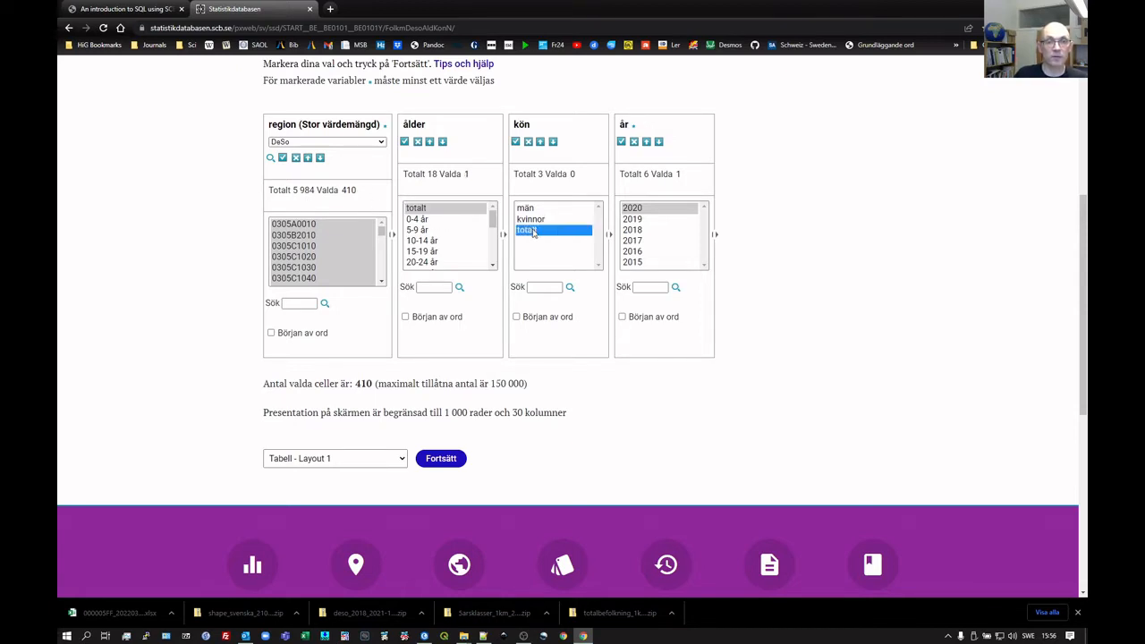
click(666, 209)
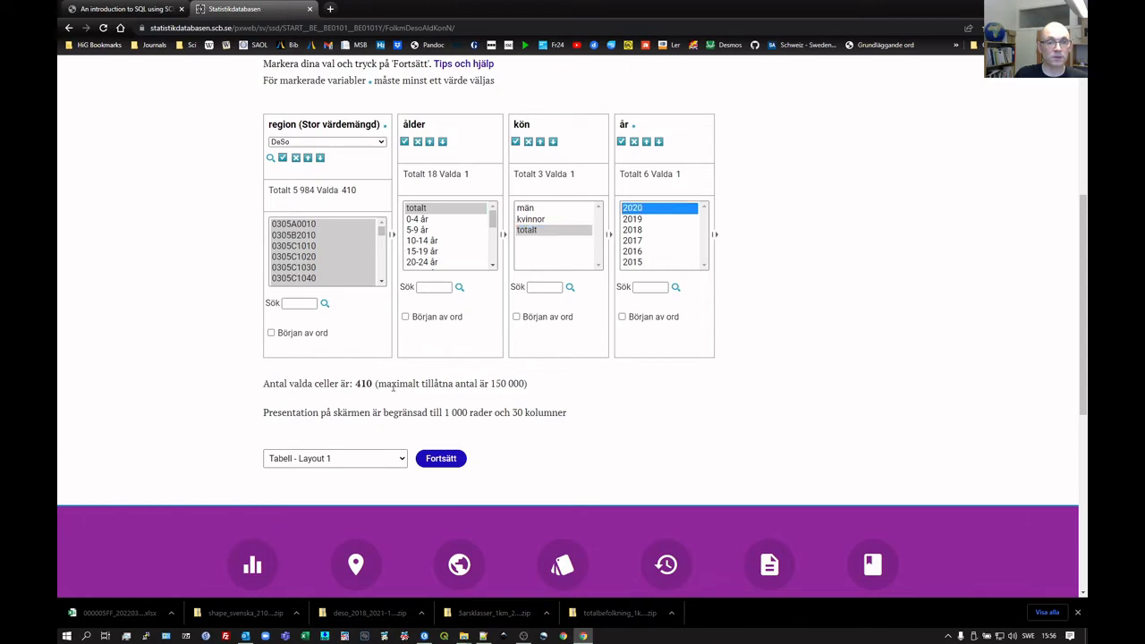
Step: Export the selected table as Excel (xlsx) and save 000005FF_20220318-155639.xlsx in the RawData SCB folder
click(401, 458)
click(311, 432)
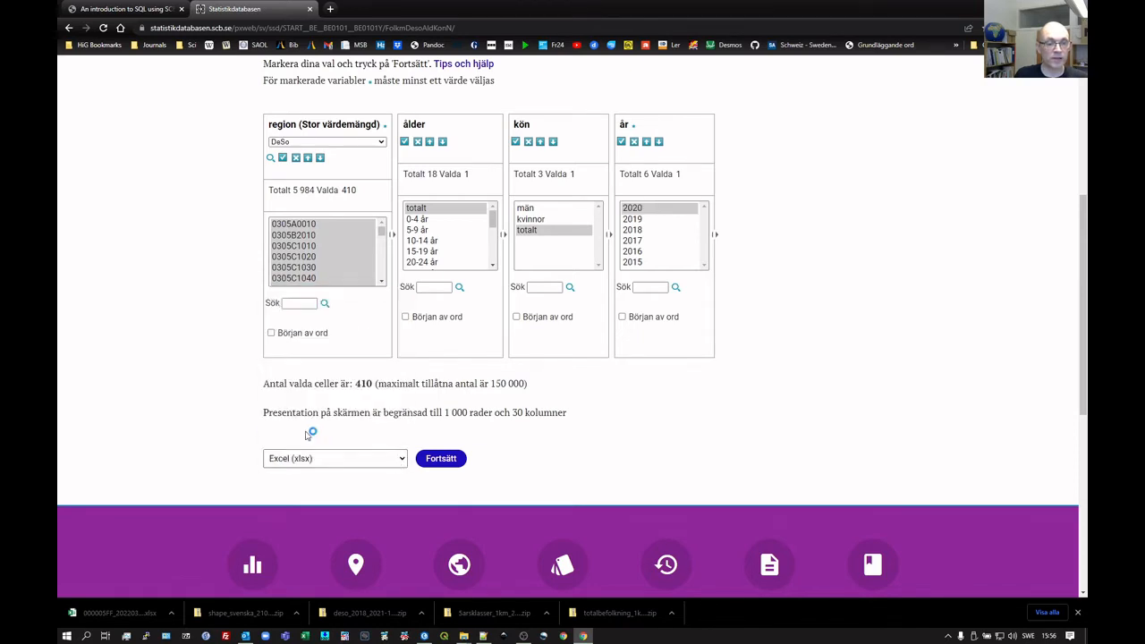
click(442, 461)
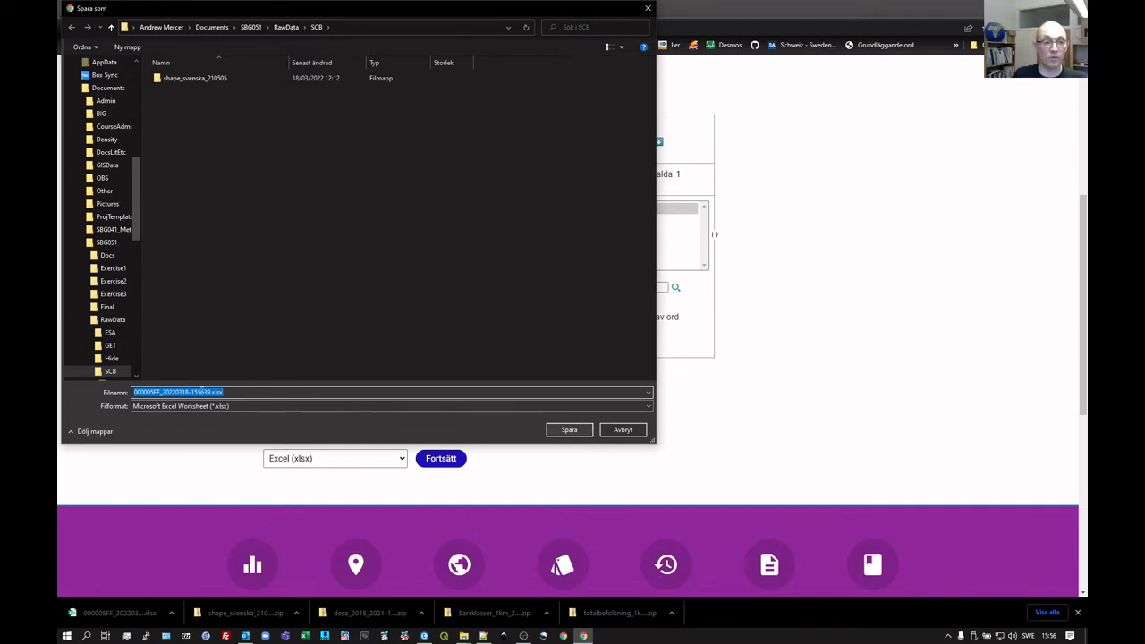
click(569, 430)
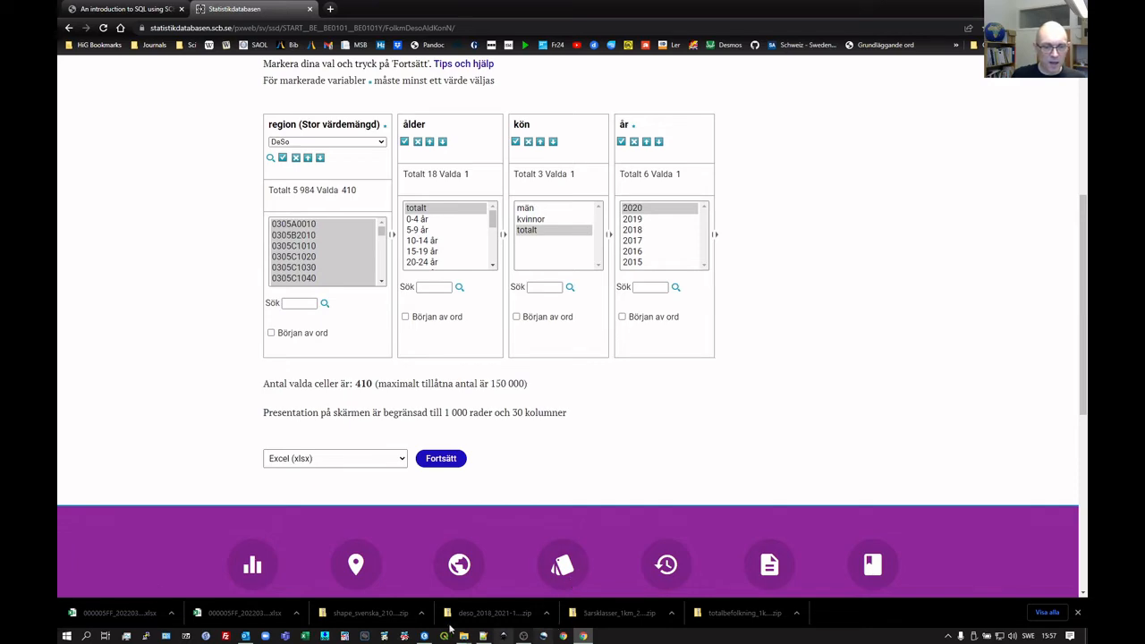
Step: Switch to File Explorer and copy 000005FF_20220318-155639.xlsx from the SCB folder into the Exercise3 folder
click(423, 636)
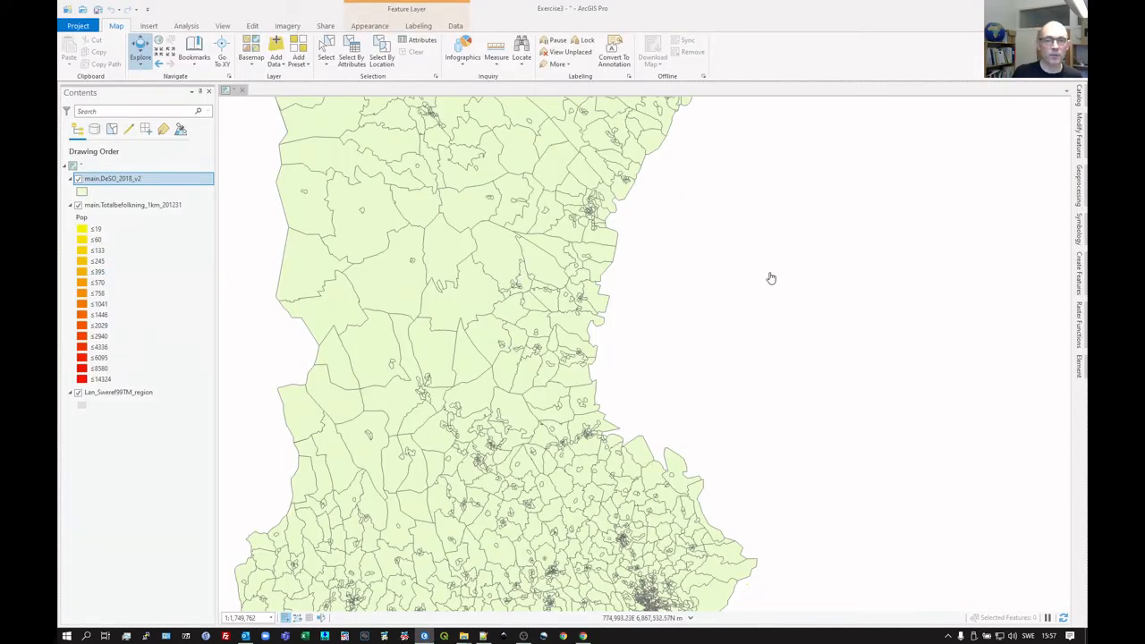
scroll(769, 277, down, 4)
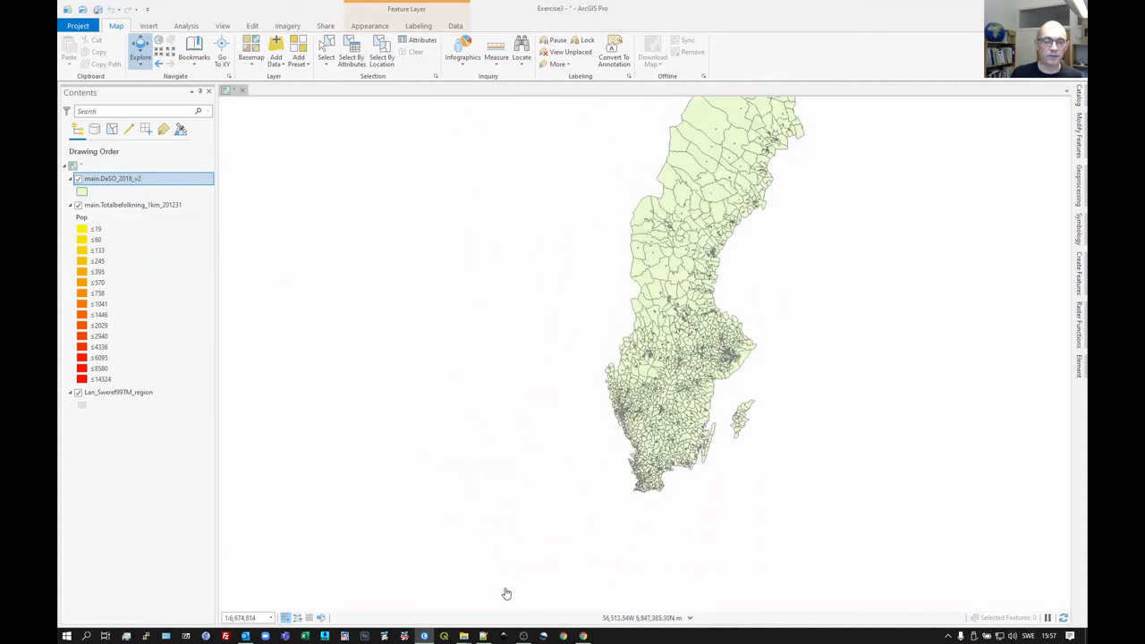
mouse_move(465, 641)
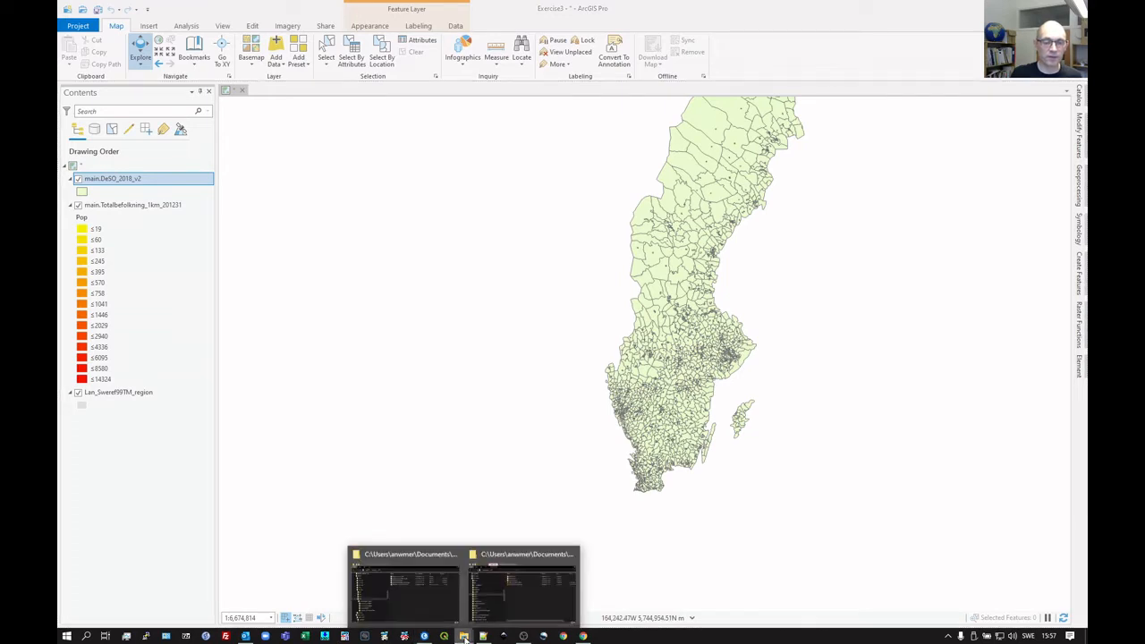
click(523, 586)
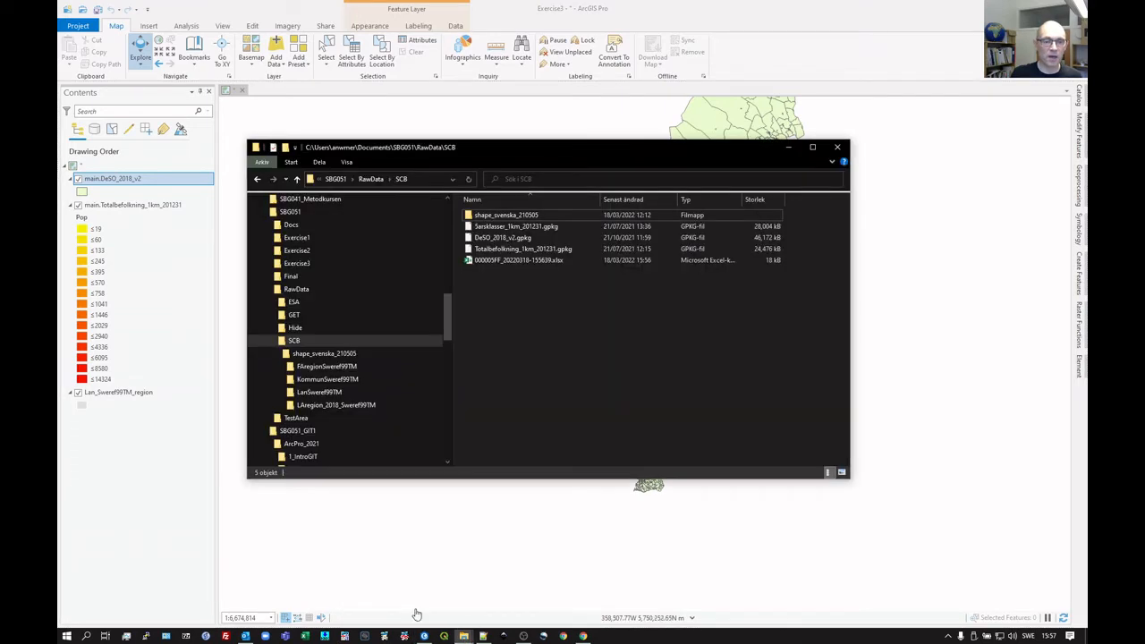
right_click(513, 260)
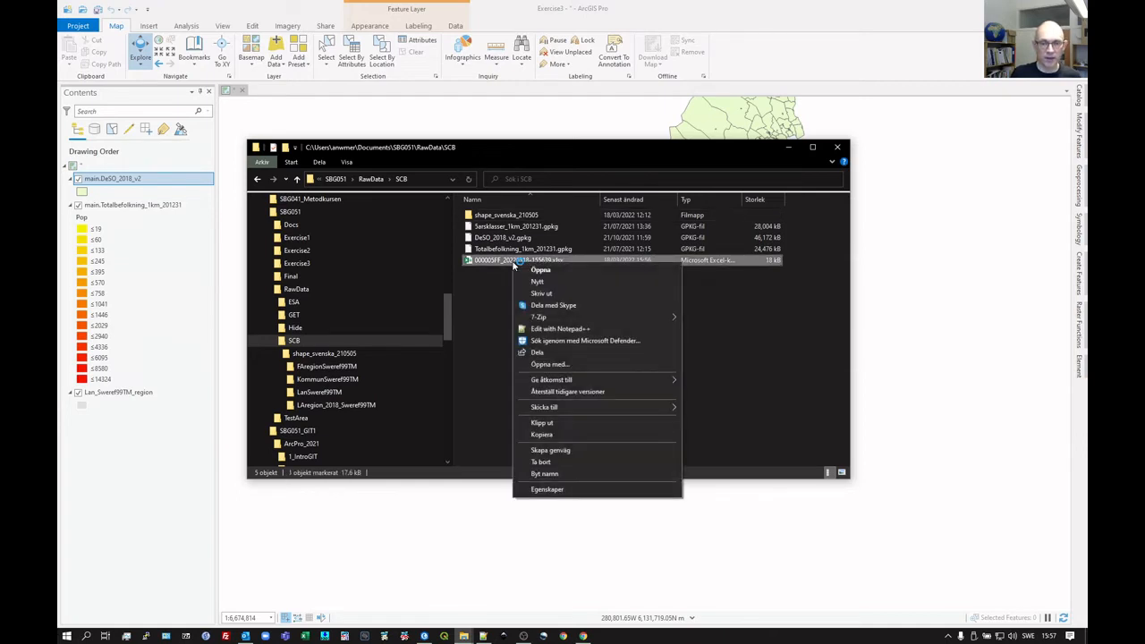
click(546, 436)
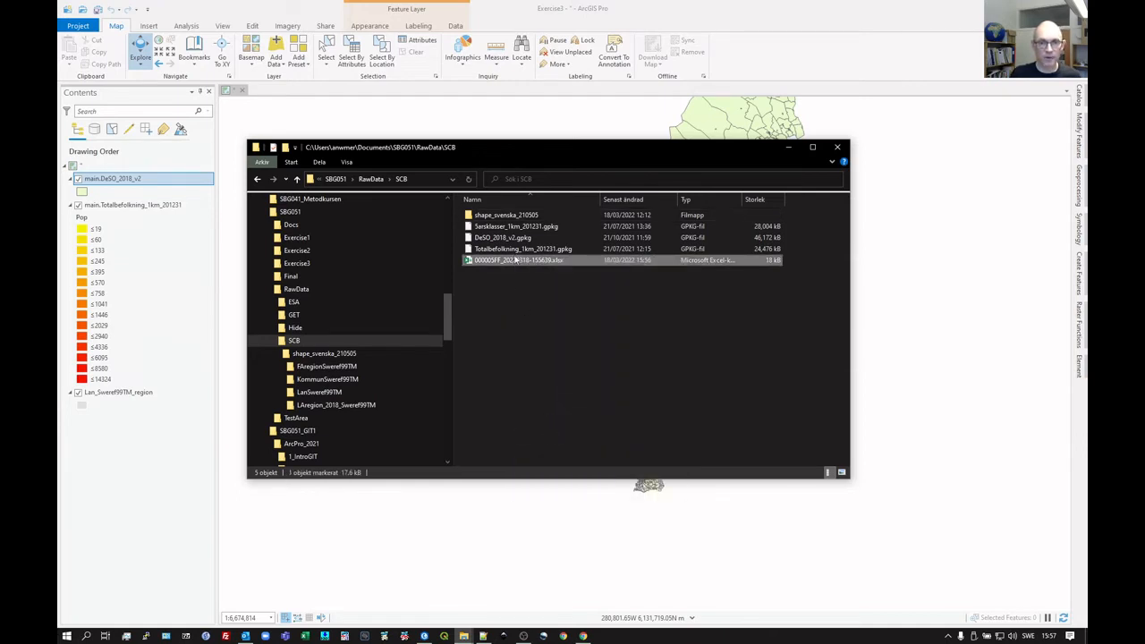
click(336, 179)
double_click(489, 249)
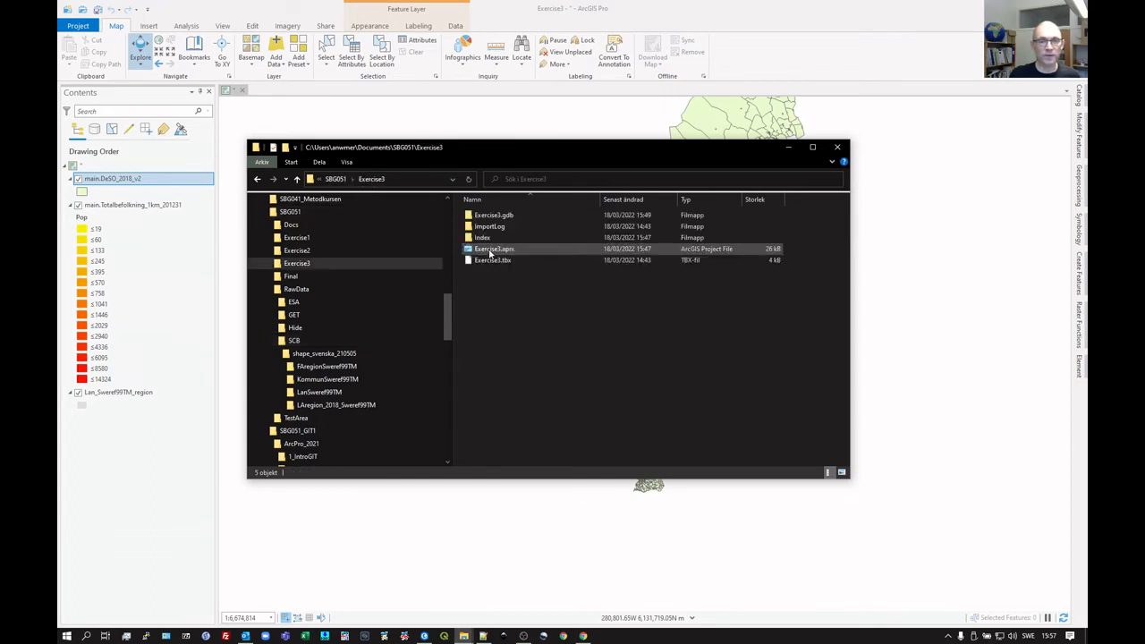
right_click(521, 308)
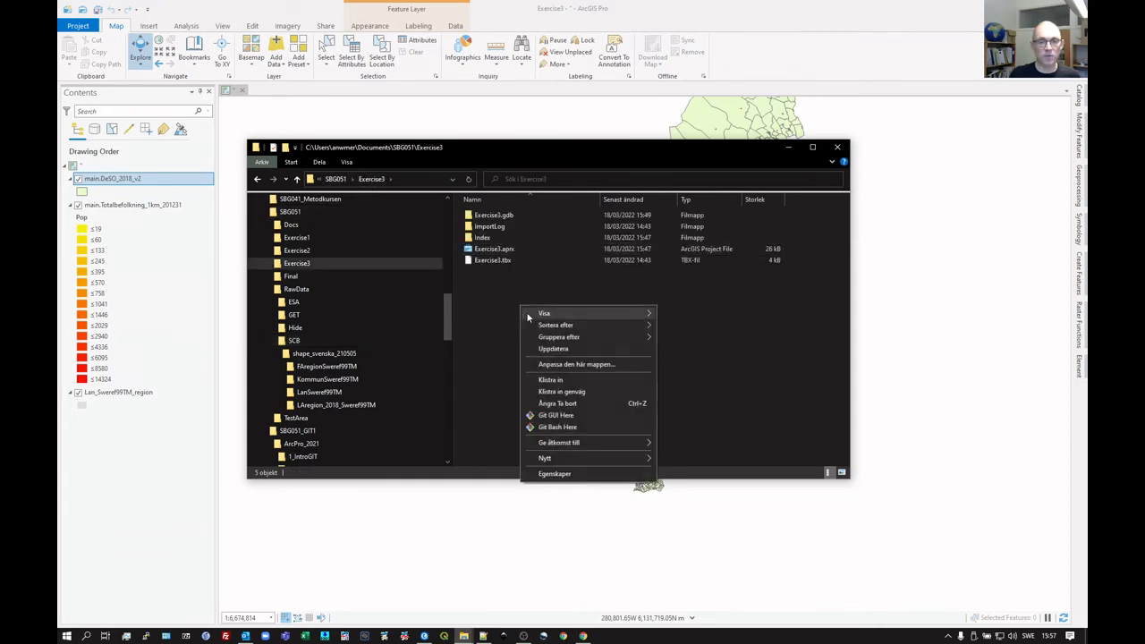
click(551, 380)
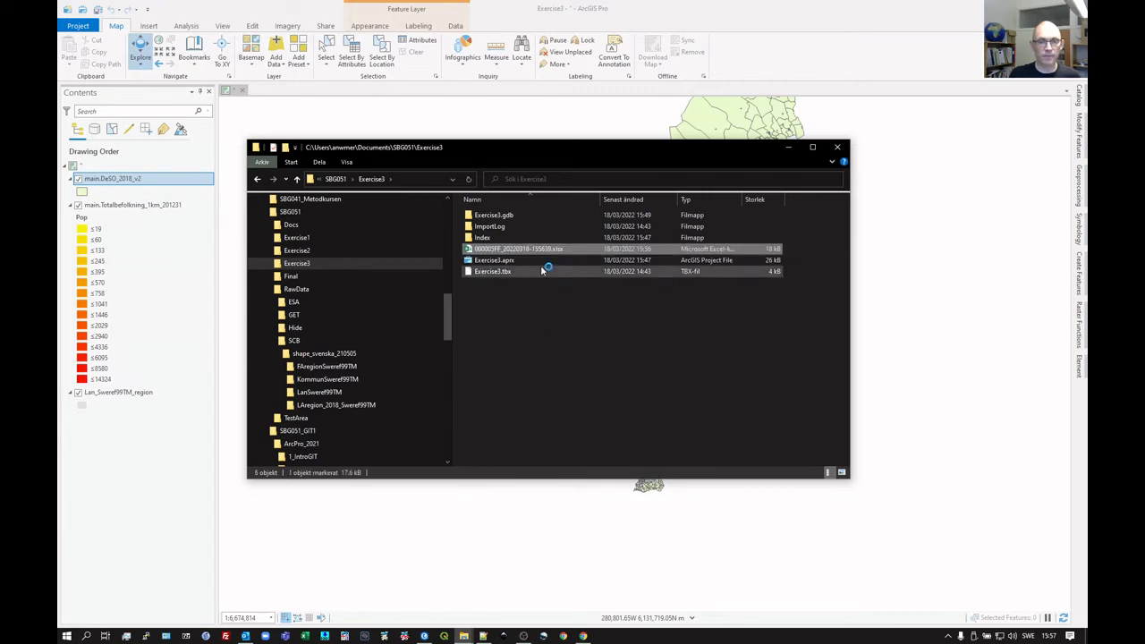
double_click(519, 248)
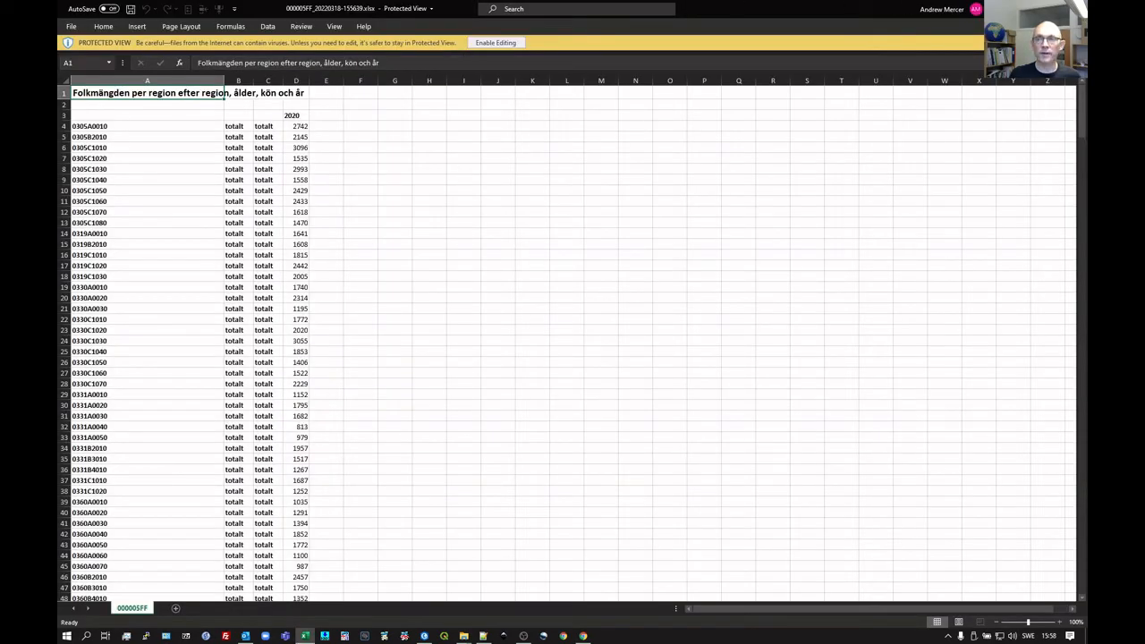
click(1073, 9)
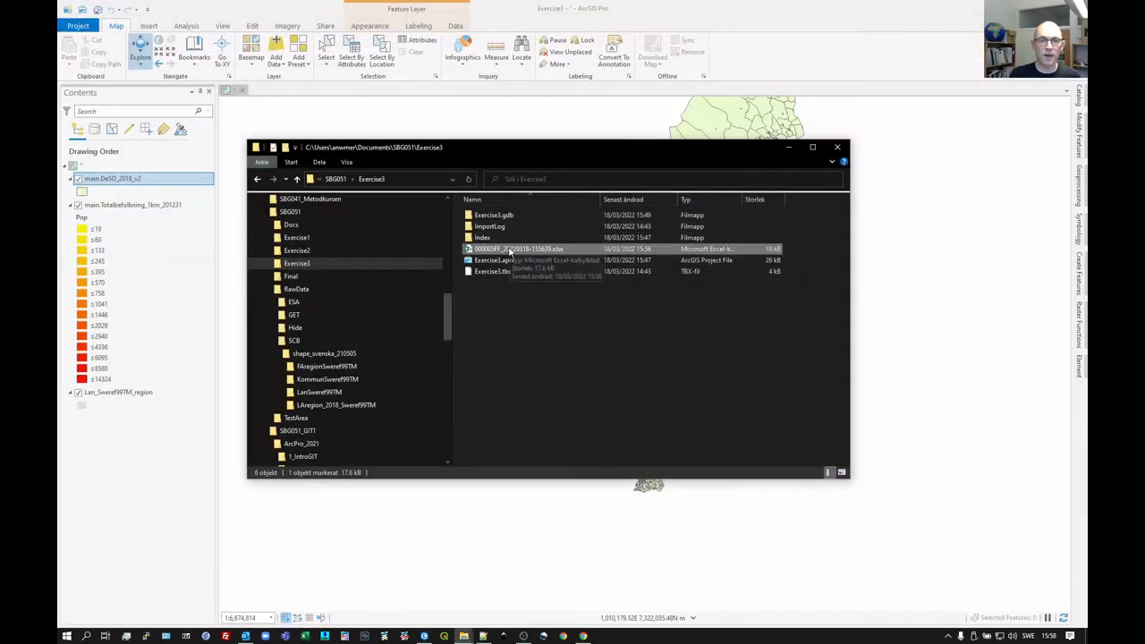
right_click(513, 251)
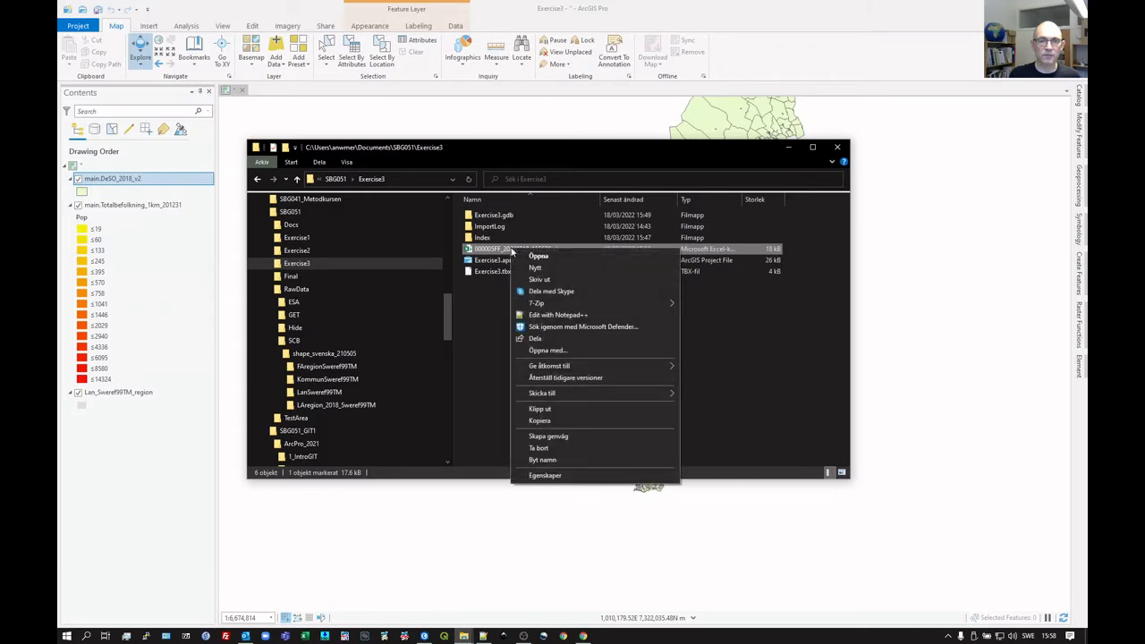
click(554, 459)
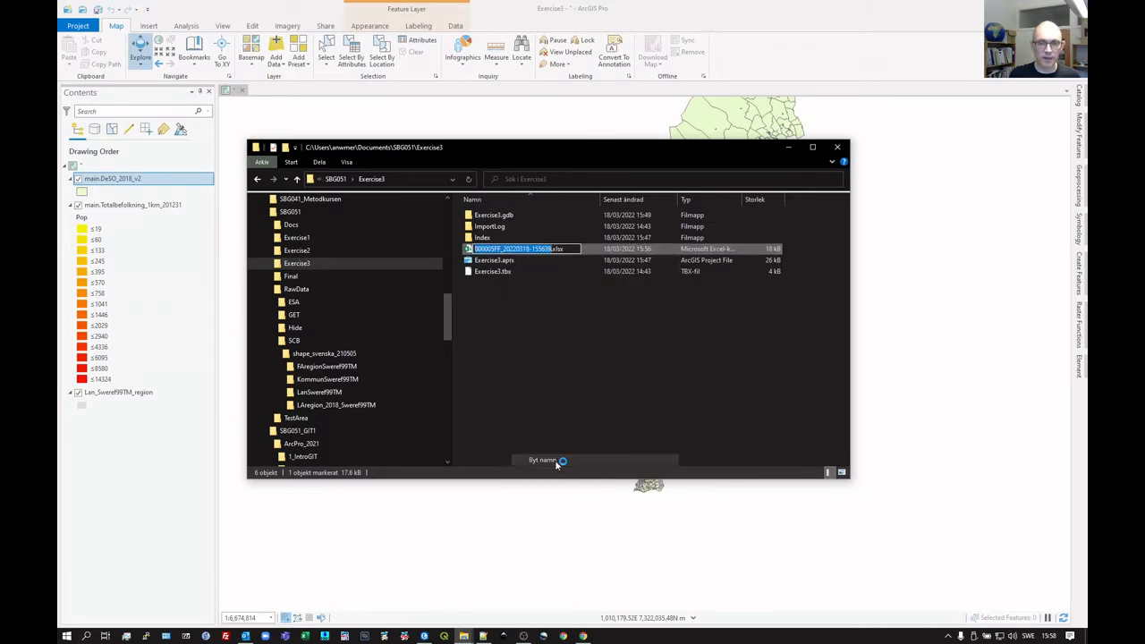
click(551, 249)
text(_e)
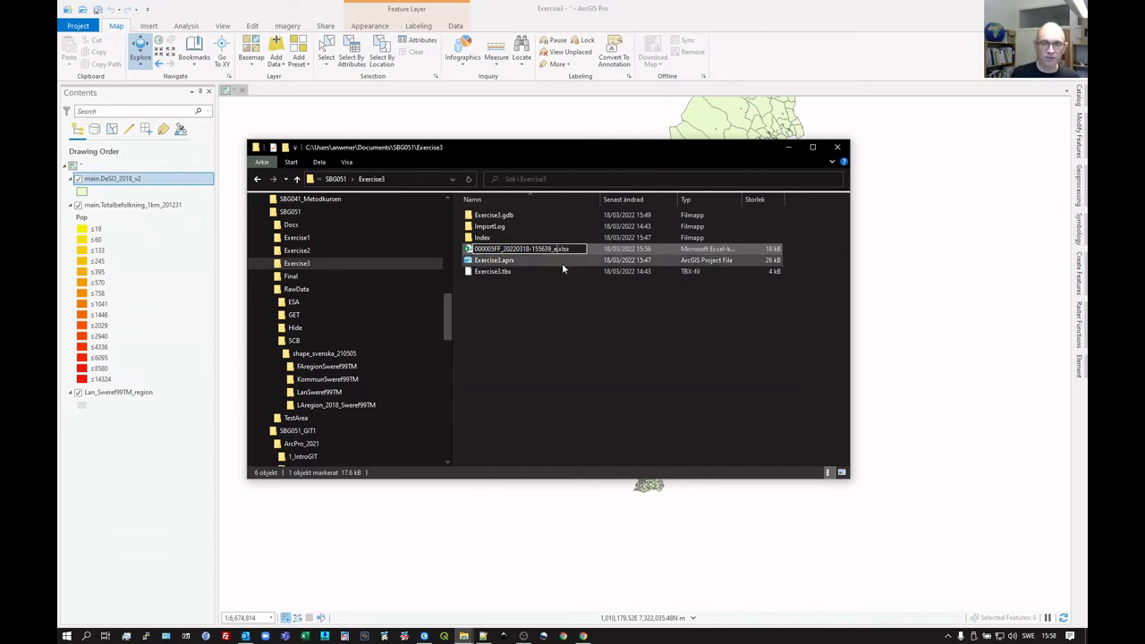
key(Return)
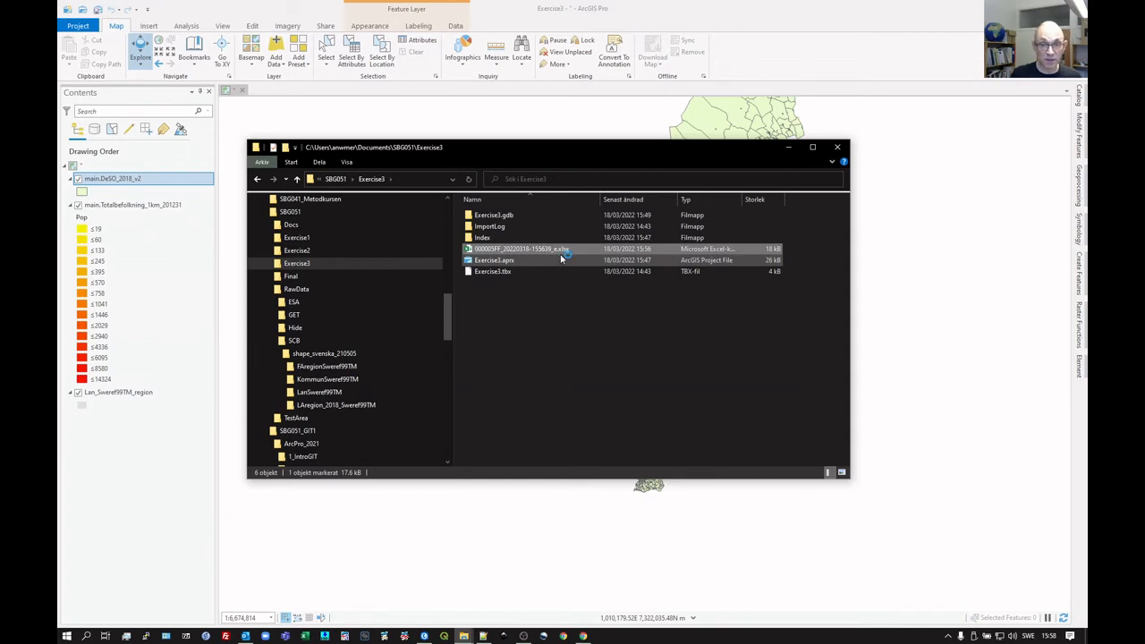
Step: Open the renamed workbook for editing in Excel and enter the headers deso in A3 and Pop in D3
double_click(503, 251)
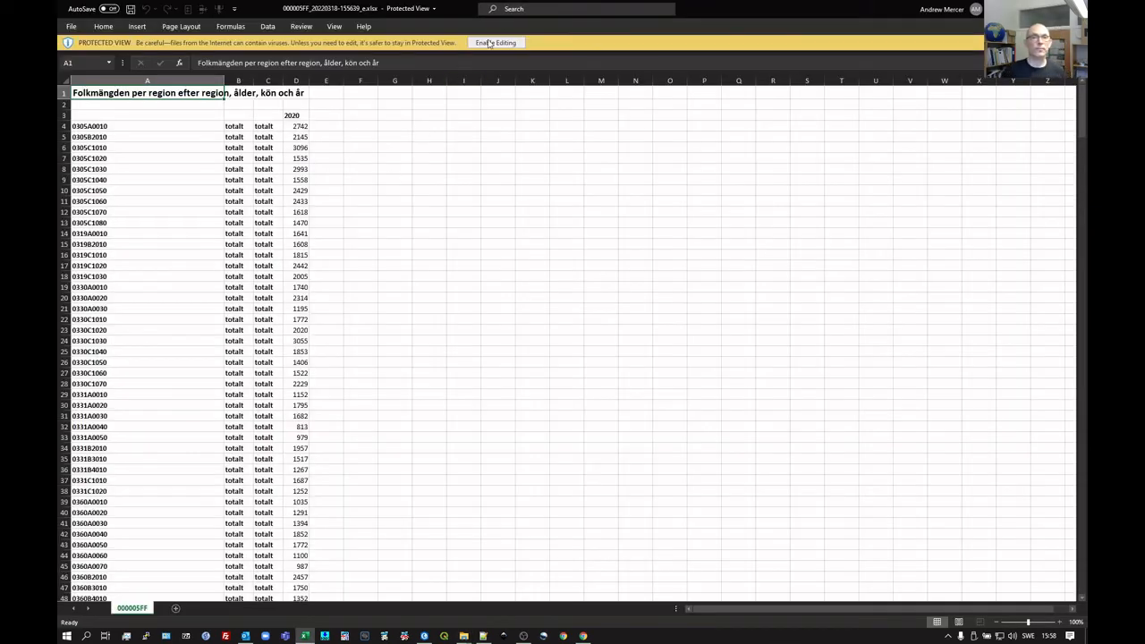
click(502, 43)
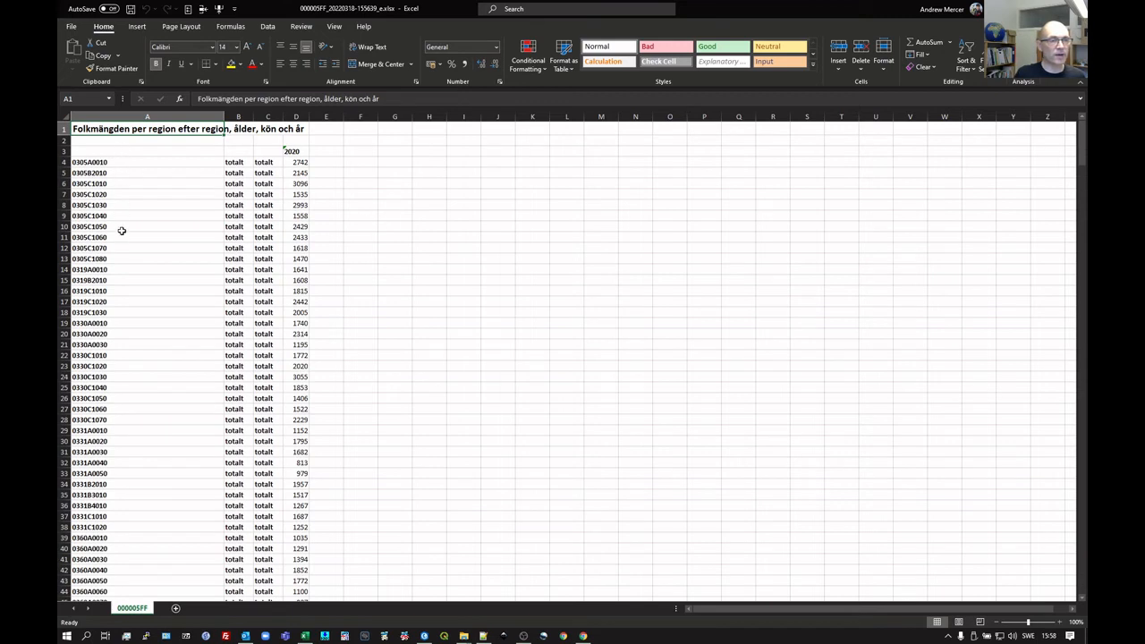
click(106, 153)
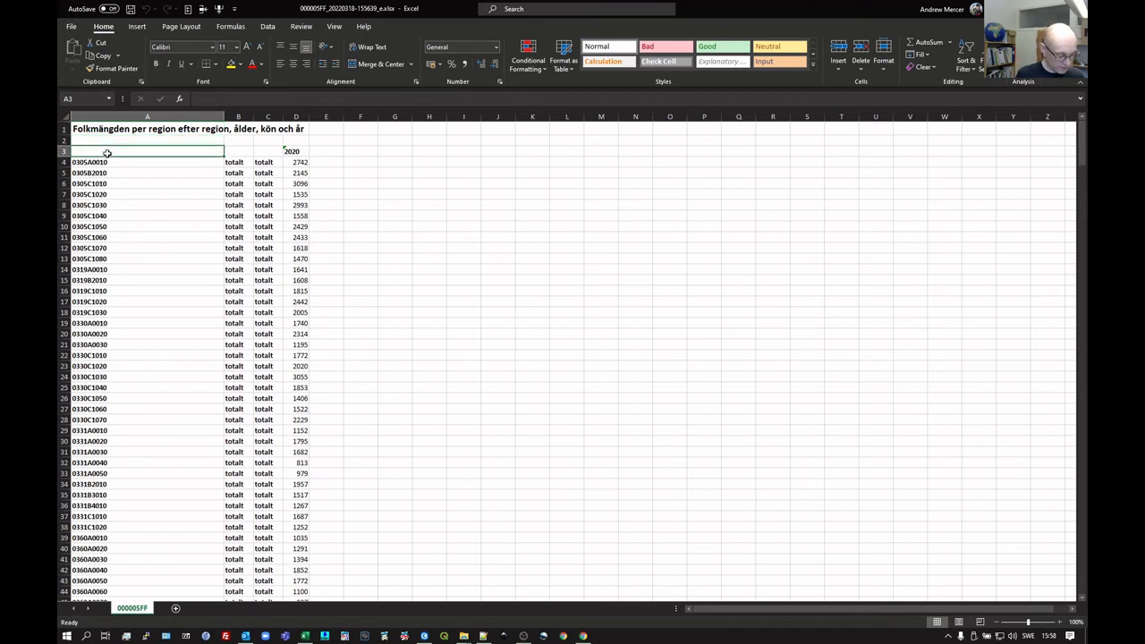
text(deso)
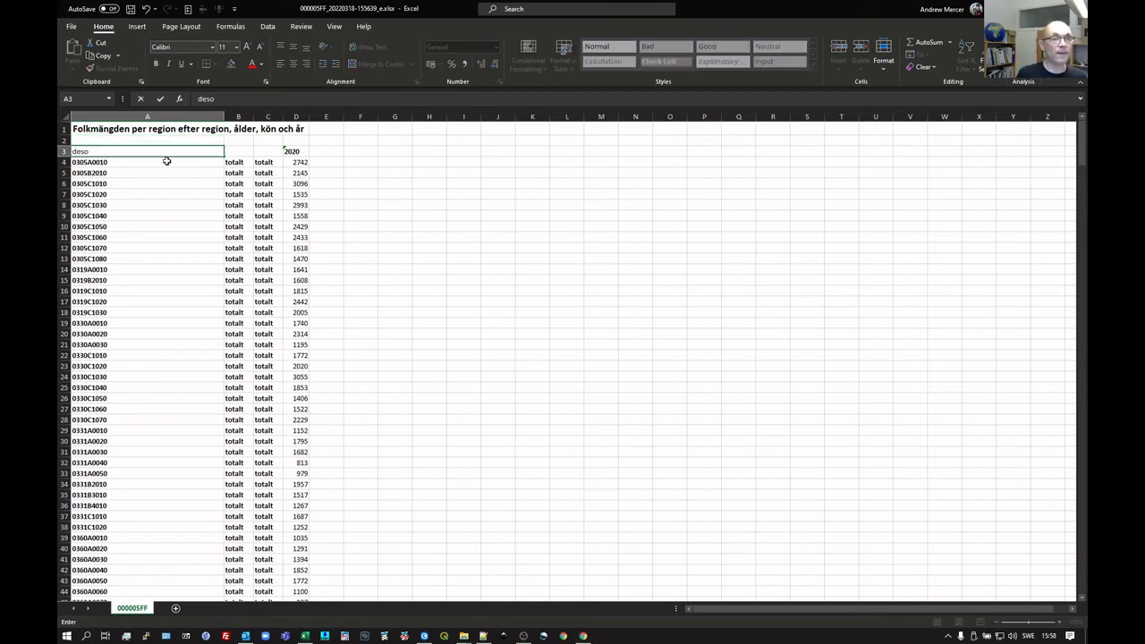
click(288, 151)
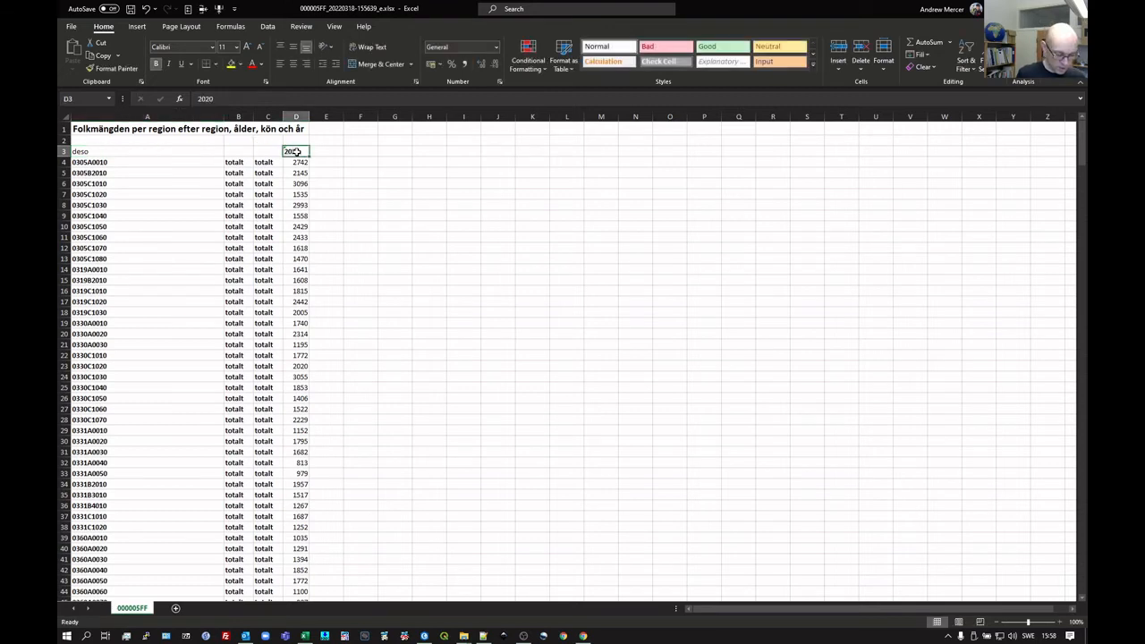
text(Pop)
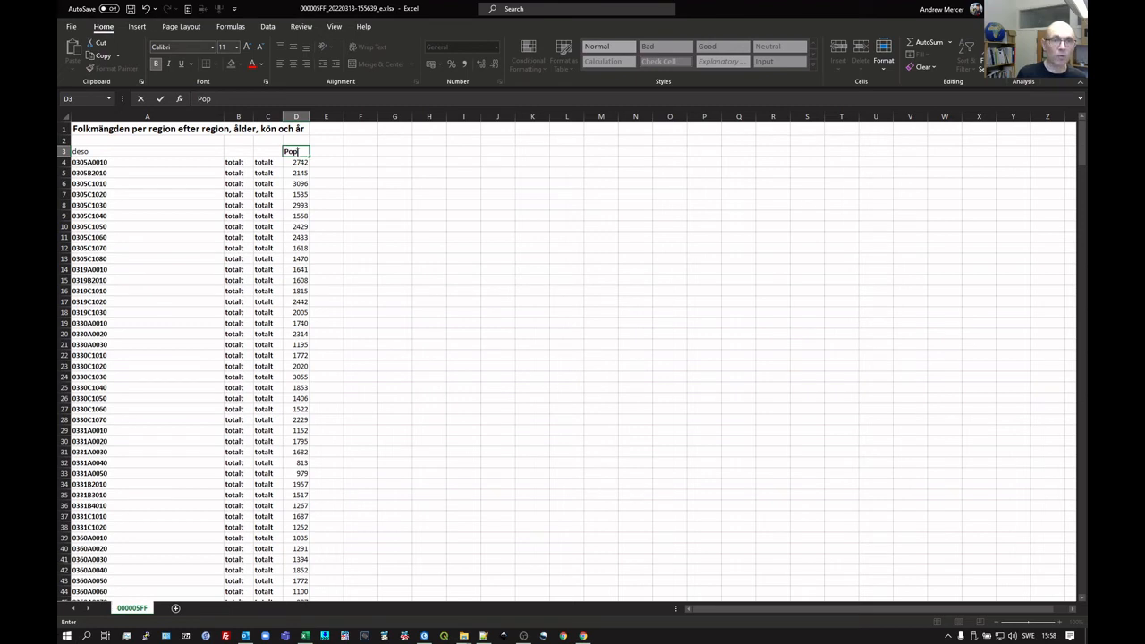
key(Return)
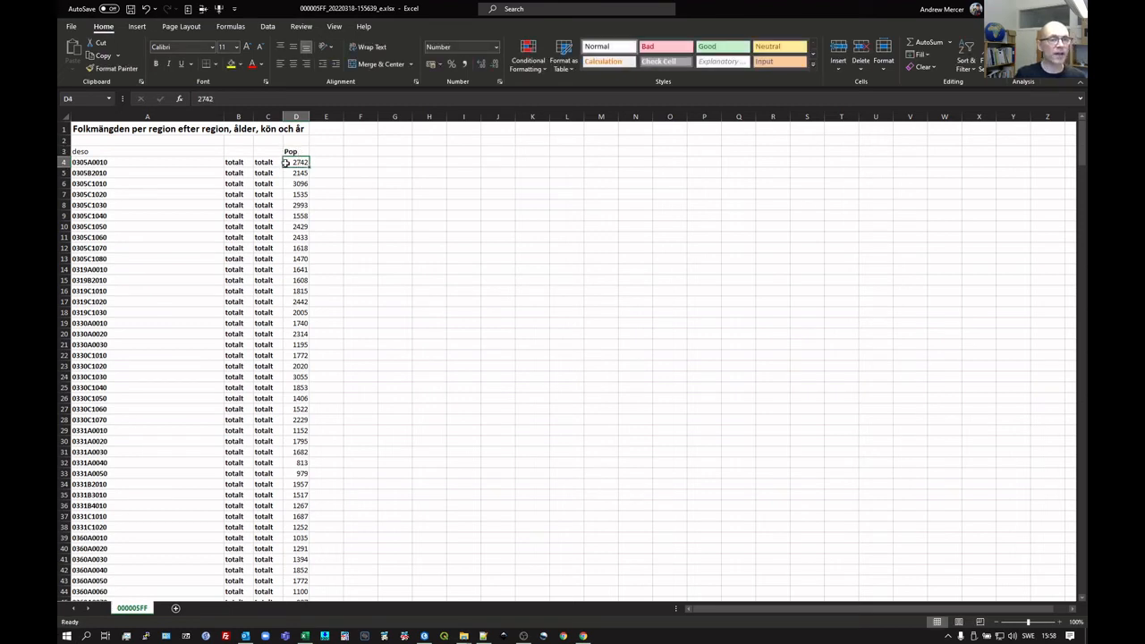
Step: Delete columns B and C, which contain the totalt entries
click(234, 117)
drag(234, 117, 266, 115)
right_click(266, 117)
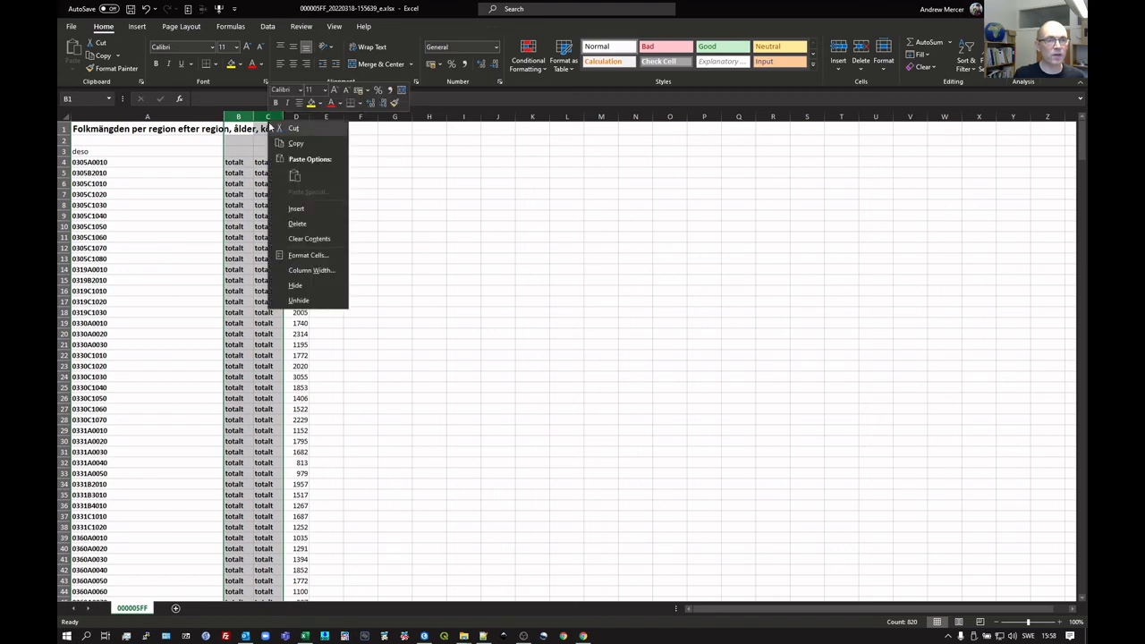
click(298, 224)
Step: Delete rows 1 and 2 above the header row
click(67, 129)
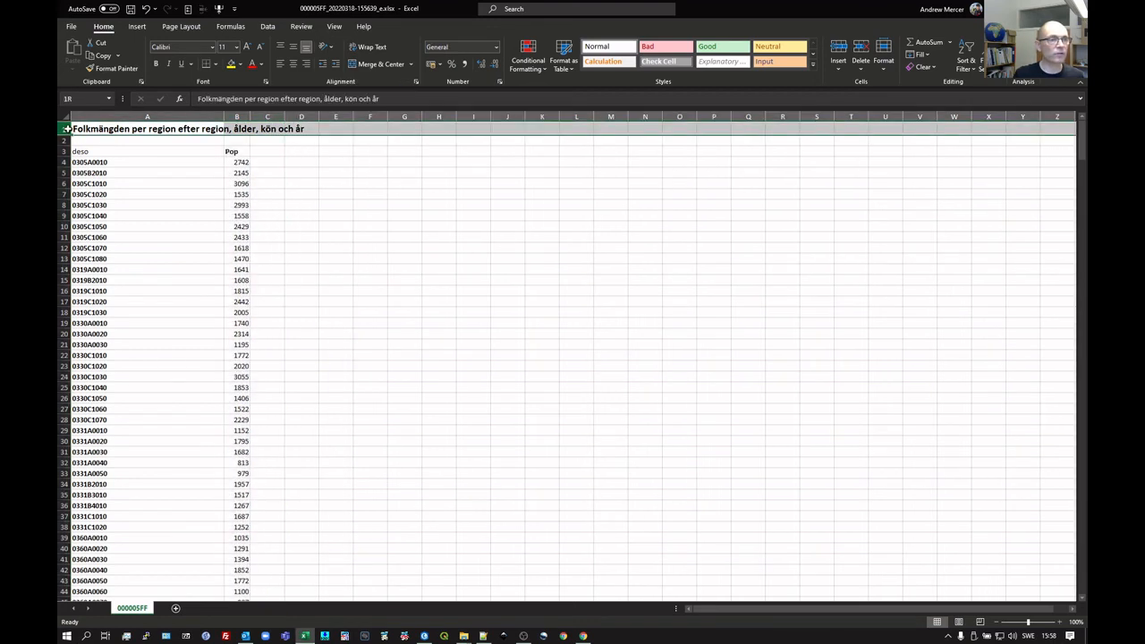
drag(67, 131, 64, 140)
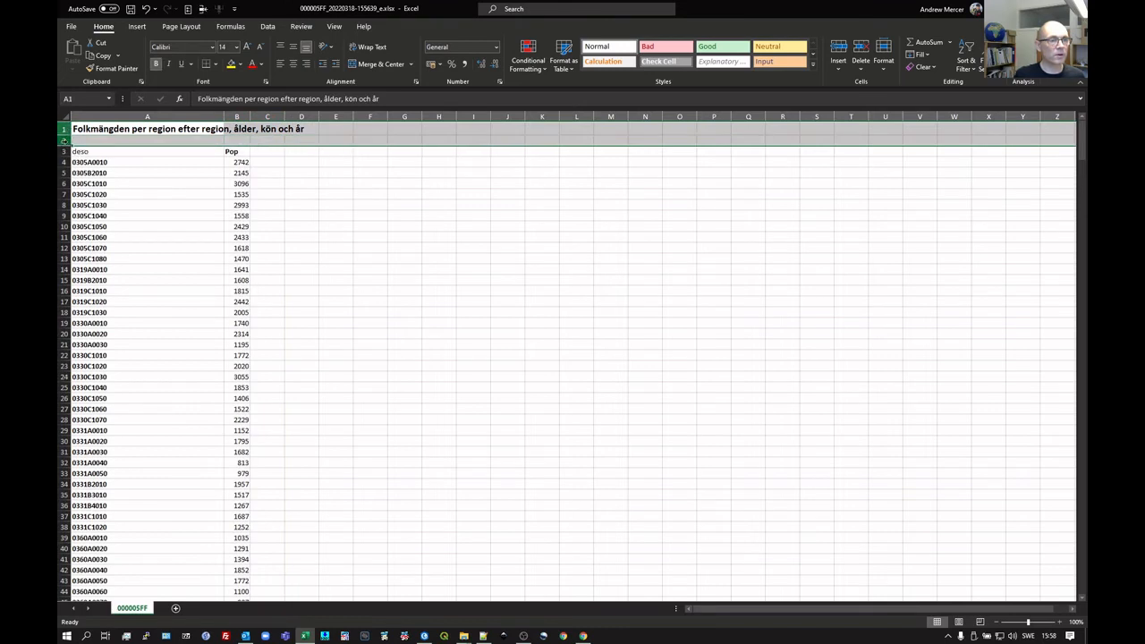
right_click(66, 140)
click(112, 247)
Step: Delete the footnote and metadata rows 412 to 453 below the last DeSO record
scroll(358, 241, down, 20)
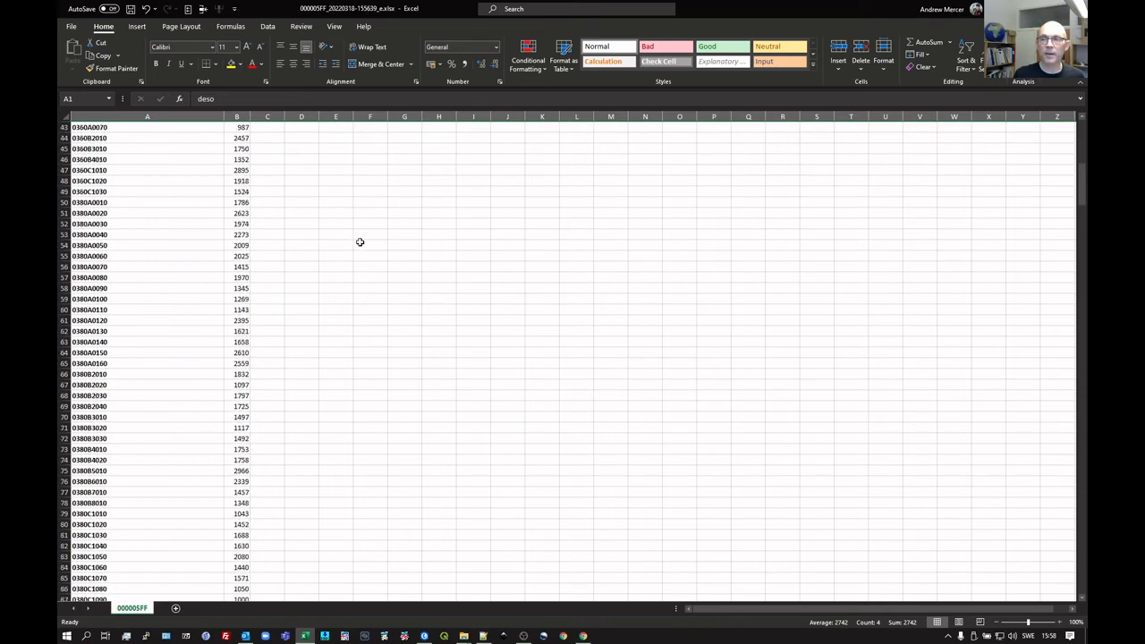
drag(1078, 215, 1080, 259)
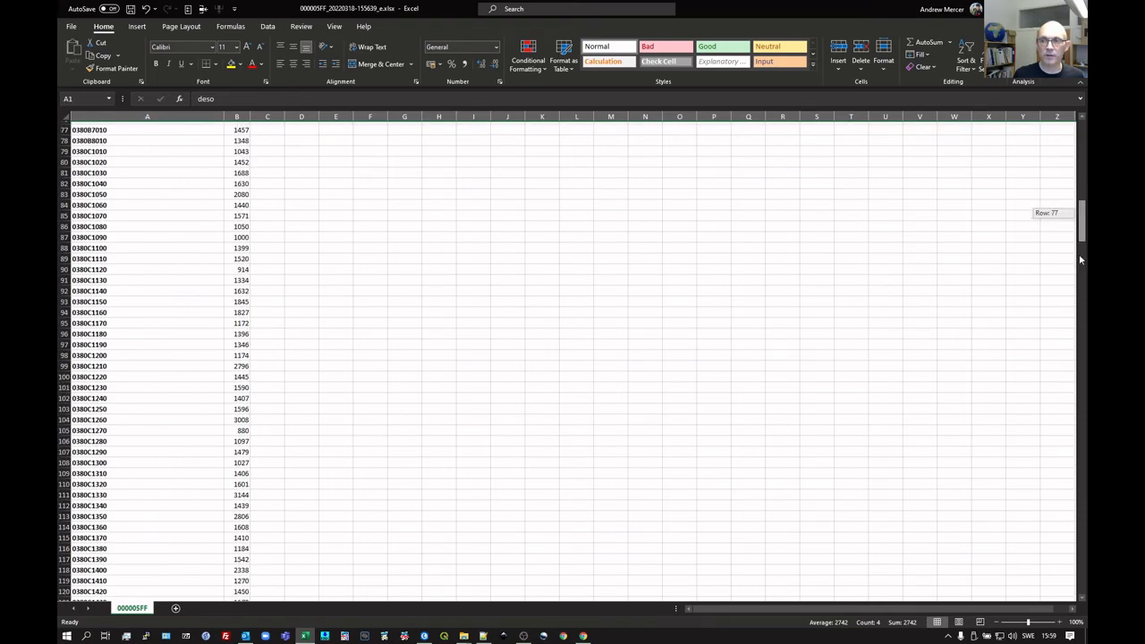
drag(1053, 515, 1067, 457)
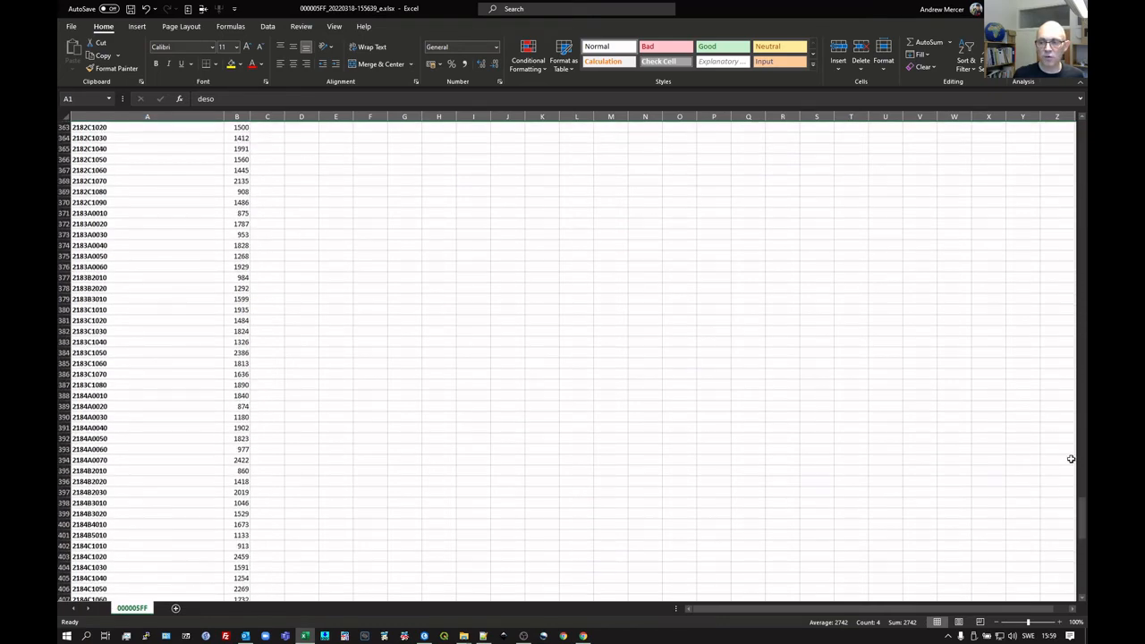
scroll(373, 361, down, 5)
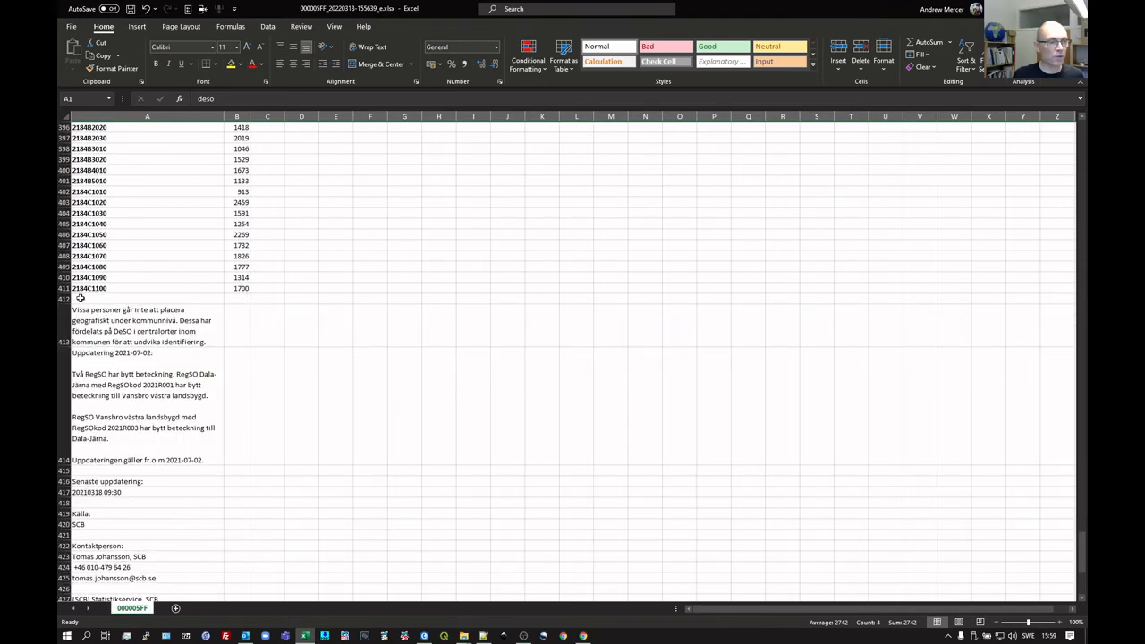
click(64, 298)
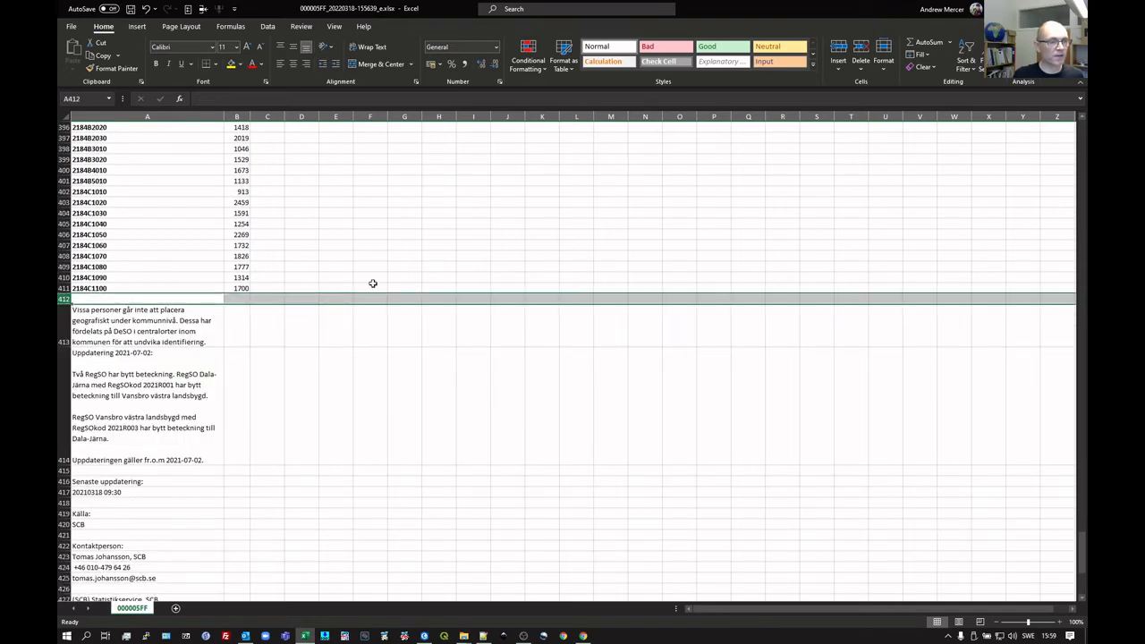
scroll(368, 283, down, 6)
scroll(152, 425, down, 6)
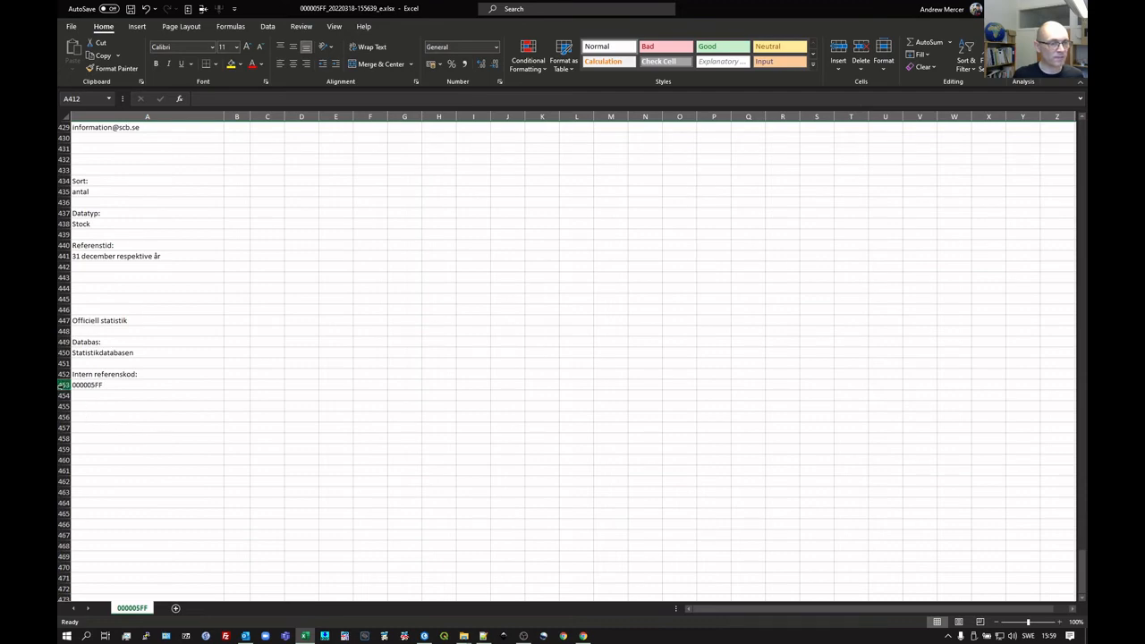
shift+click(62, 384)
scroll(214, 367, up, 10)
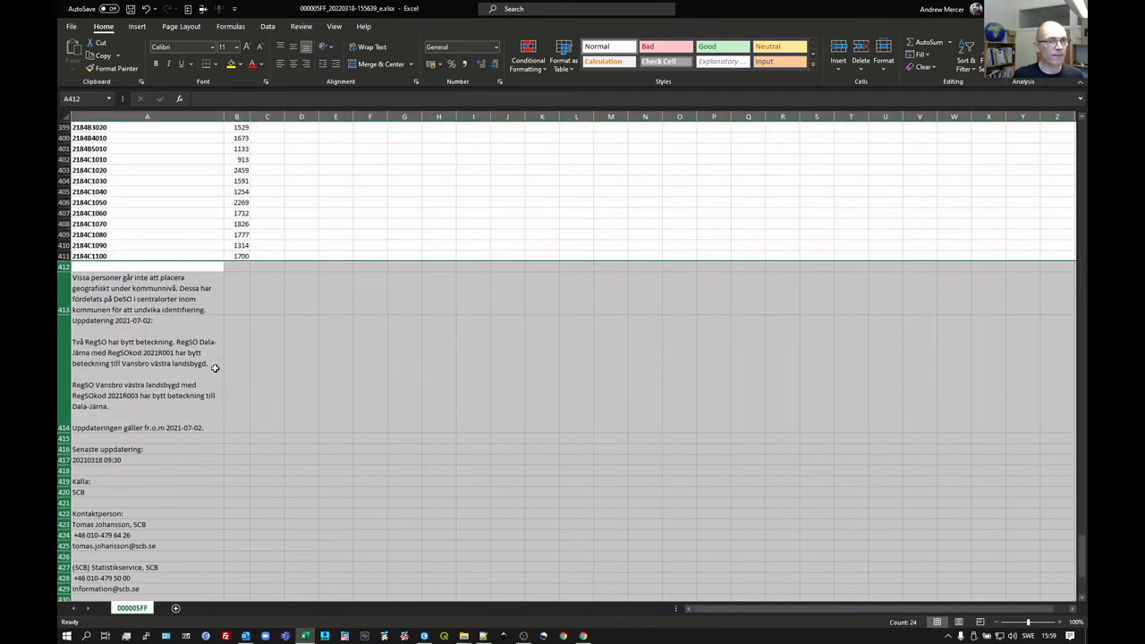
right_click(69, 276)
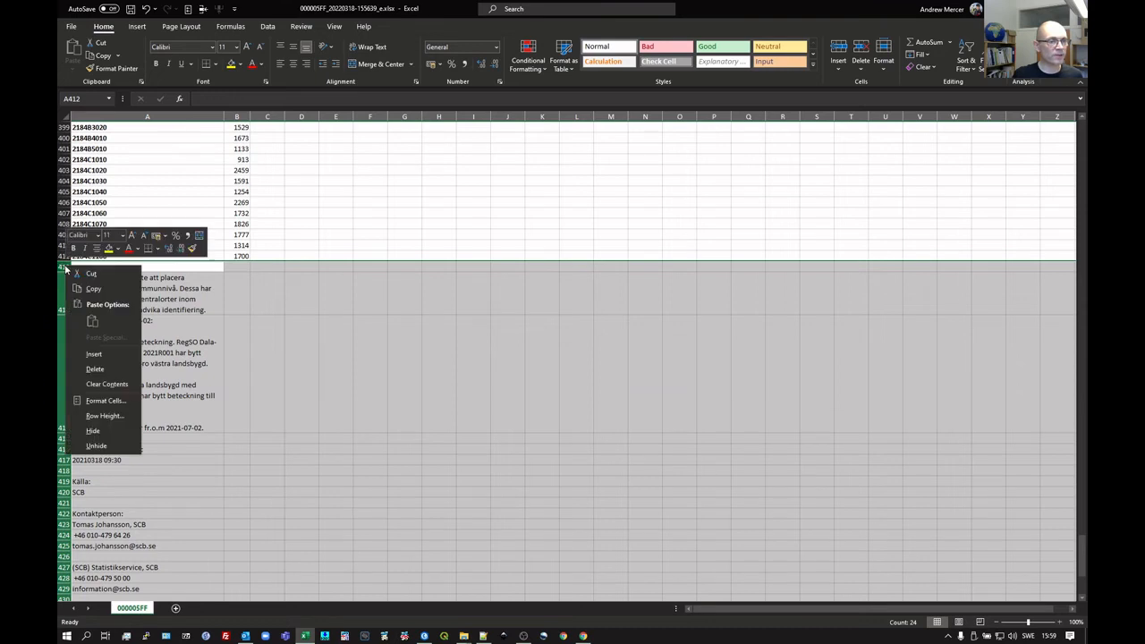
click(106, 372)
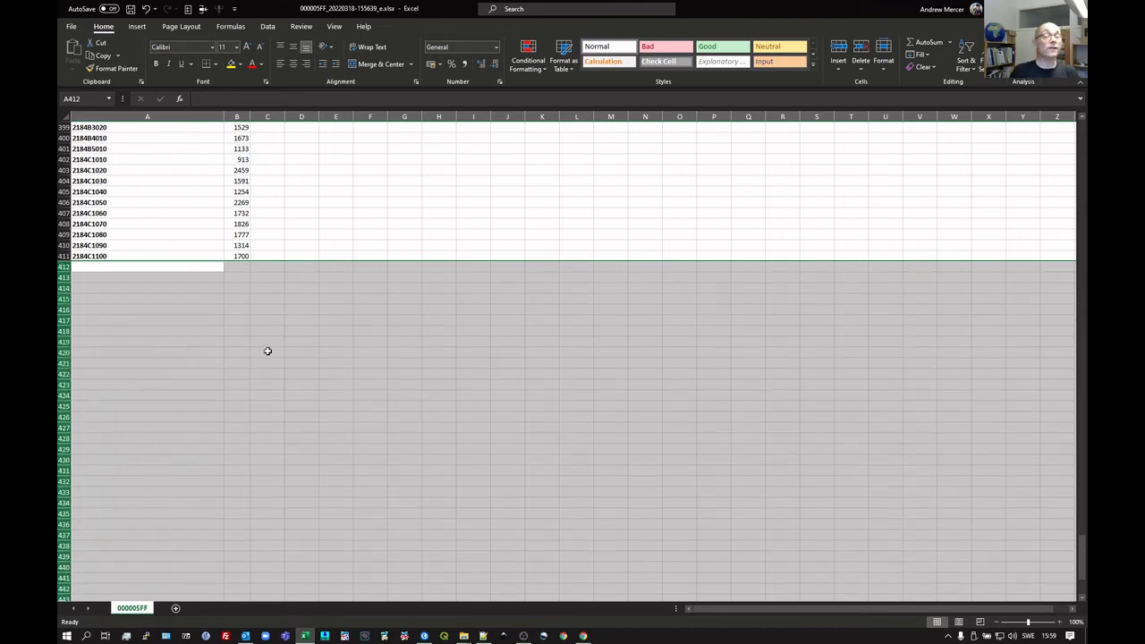
Step: Review the cleaned table from its last record up to the deso and Pop headers, and close the workbook
scroll(519, 421, up, 6)
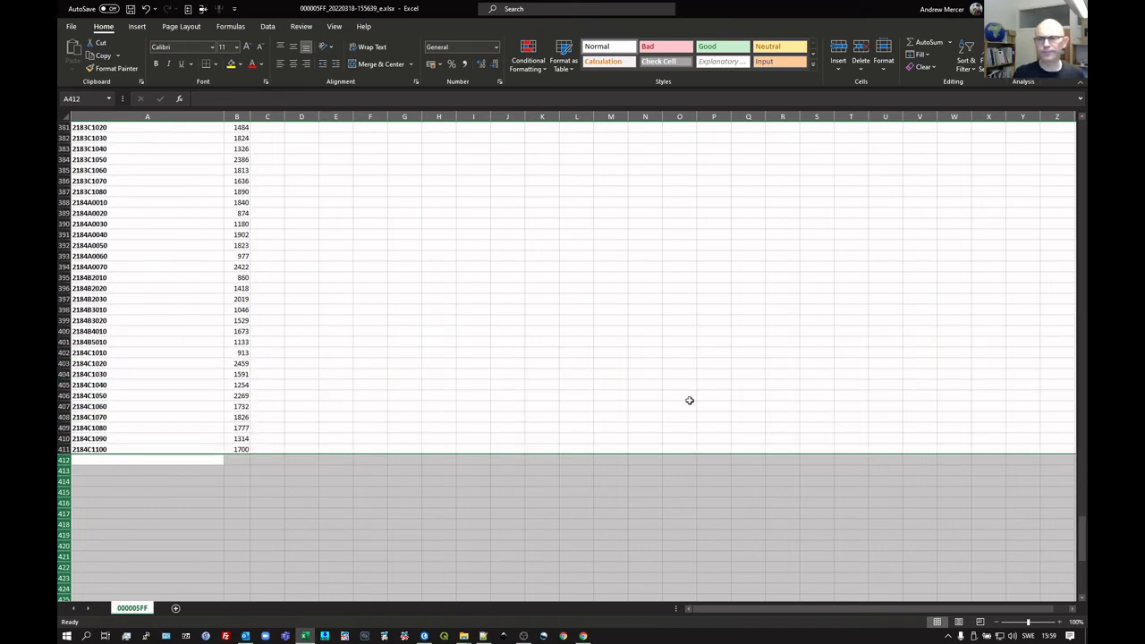
drag(1081, 534, 1056, 523)
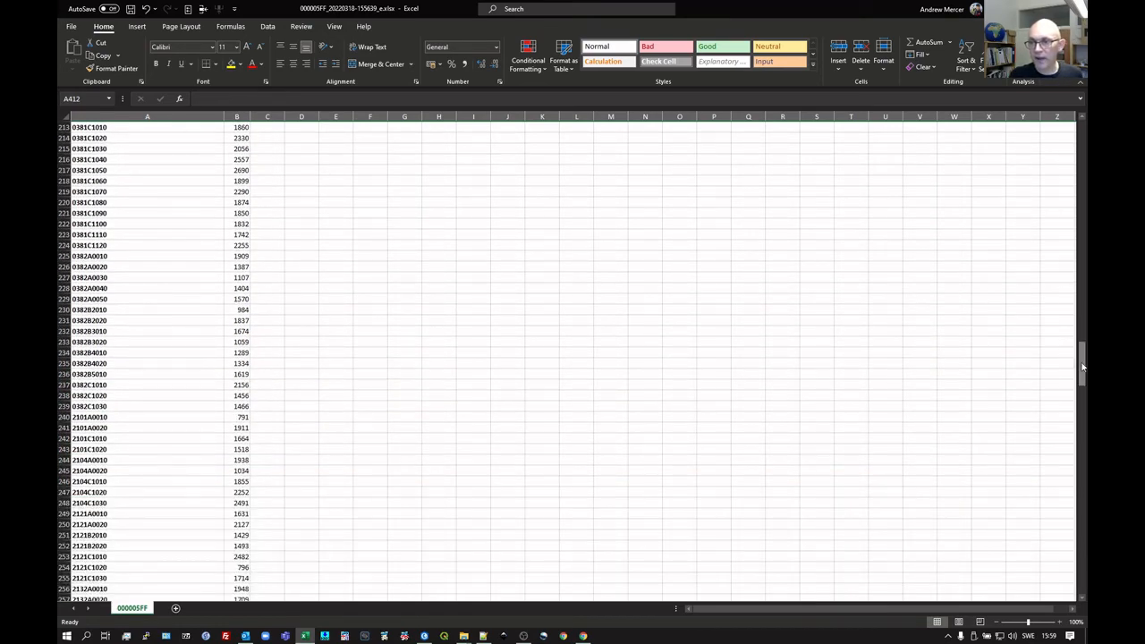
drag(1080, 367, 1082, 275)
drag(1085, 139, 1084, 133)
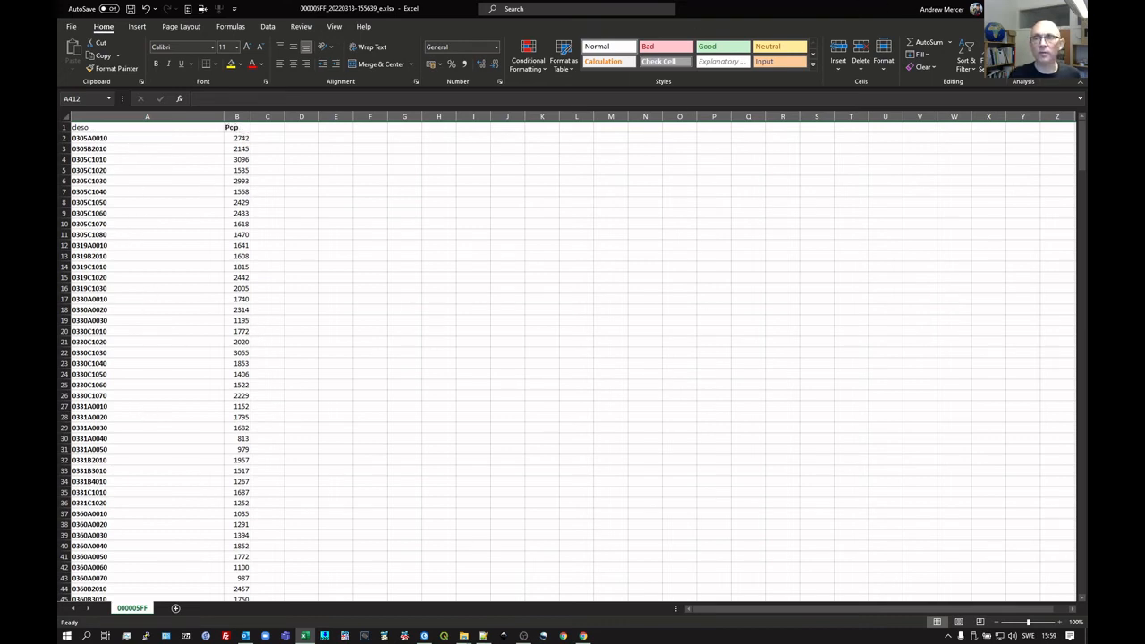
click(1075, 8)
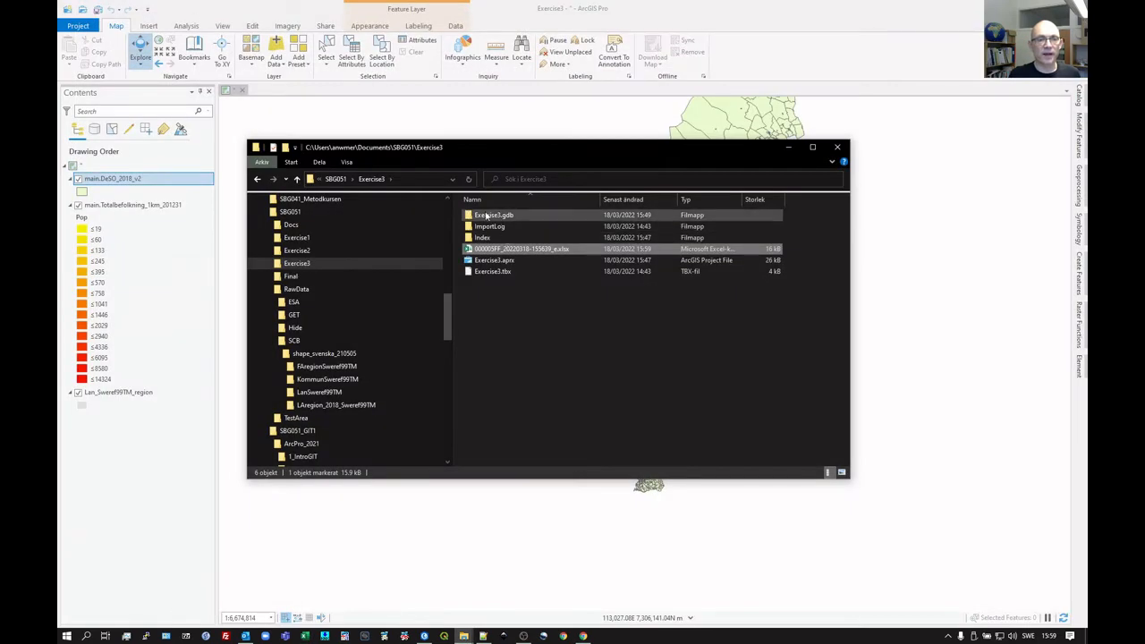
Step: Open the original workbook 000005FF_20220318-155639.xlsx from RawData\SCB, review its rows, close it and return to the Exercise3 folder
click(336, 179)
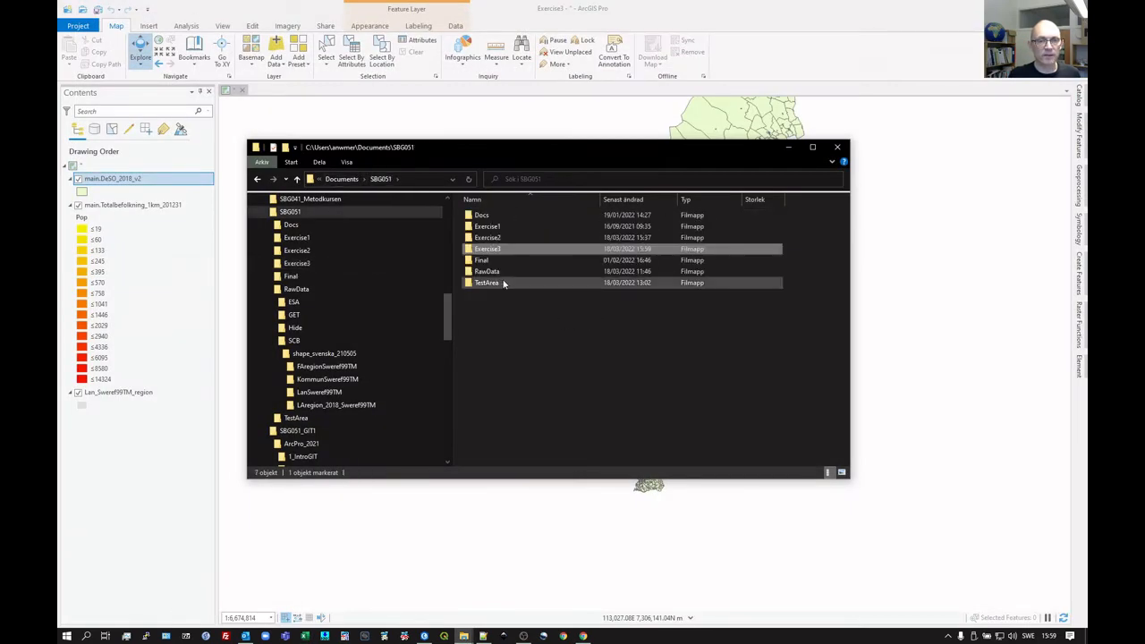
double_click(488, 271)
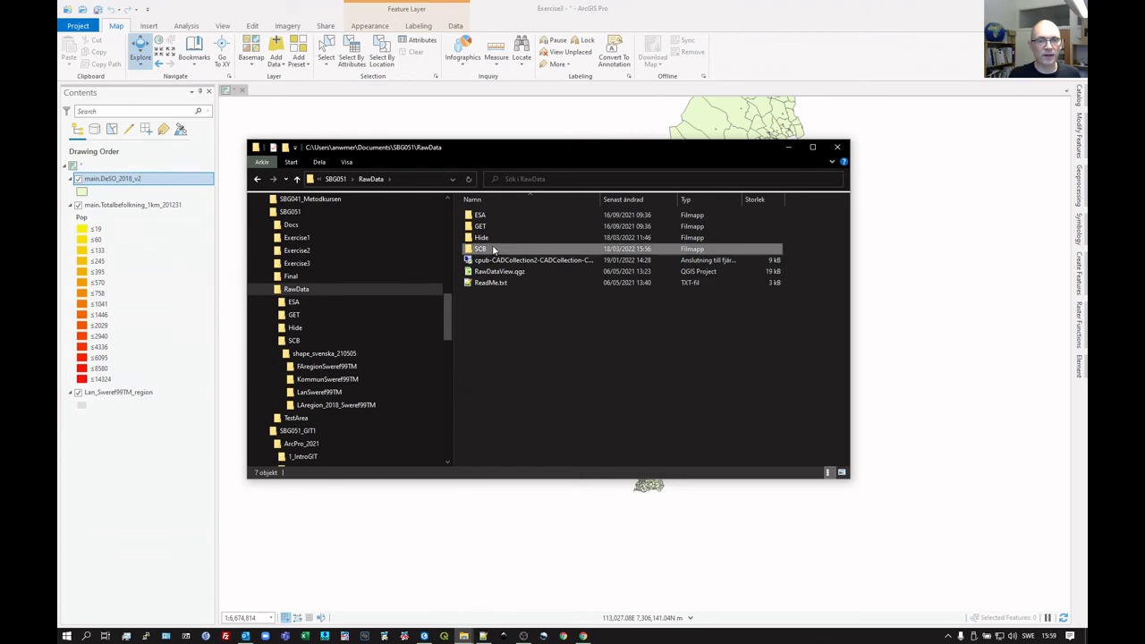
double_click(483, 248)
double_click(501, 228)
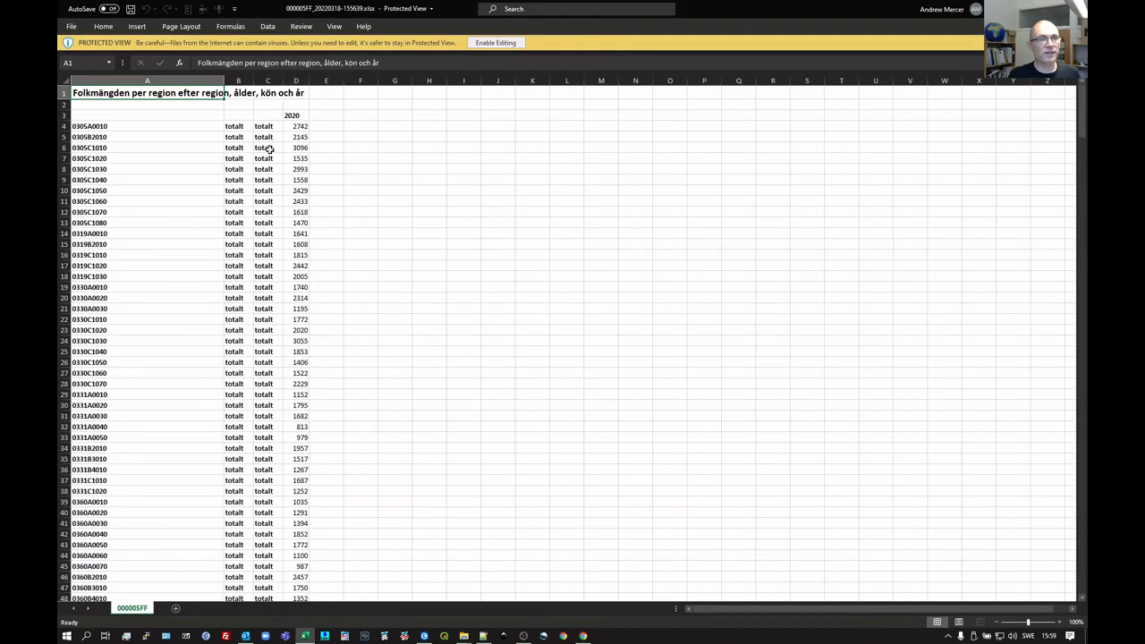
drag(1077, 103, 1075, 271)
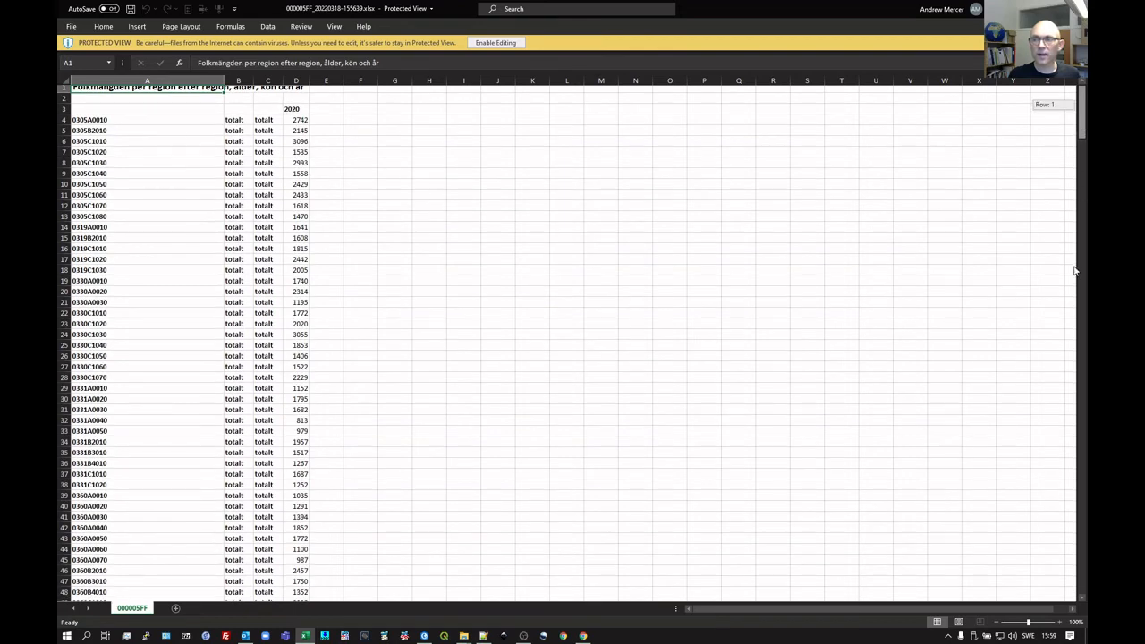
drag(1081, 539, 1080, 539)
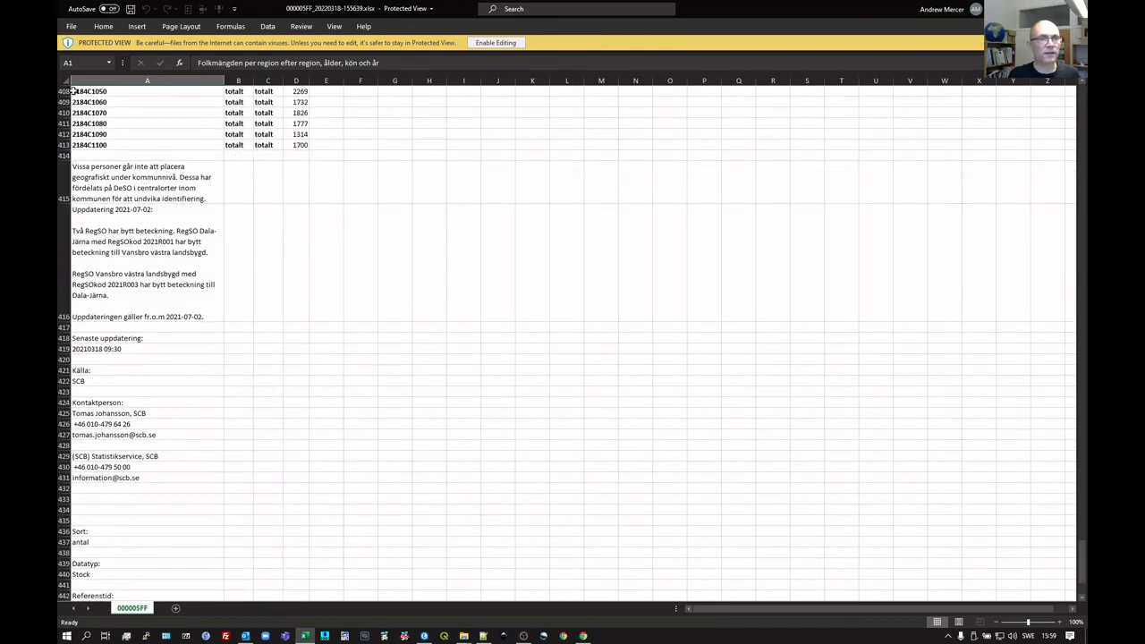
click(1075, 9)
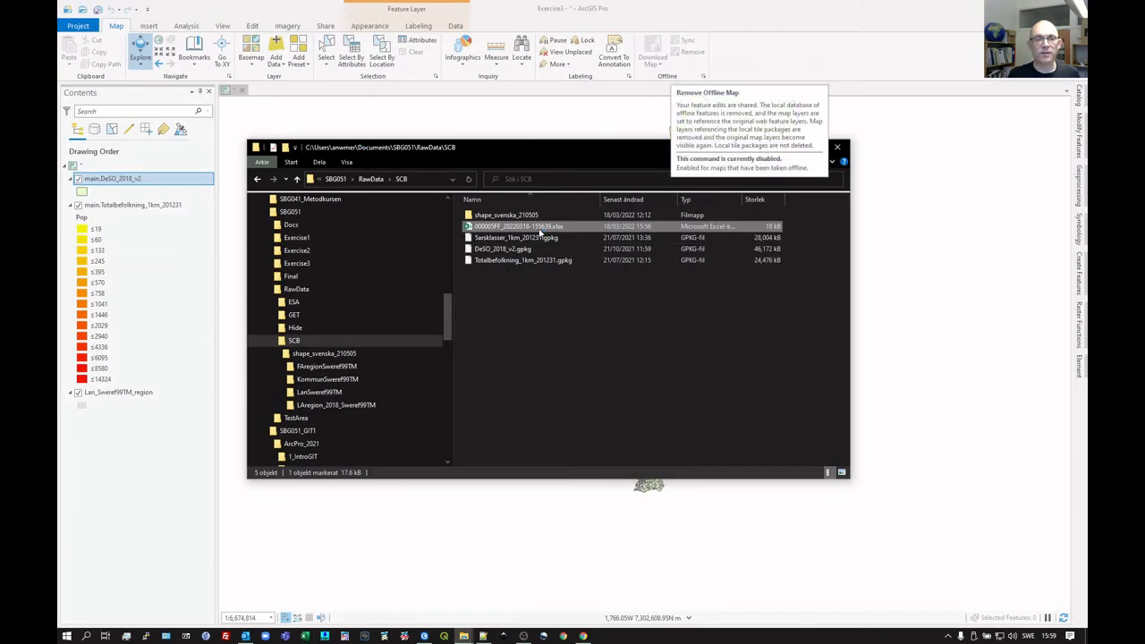
click(336, 179)
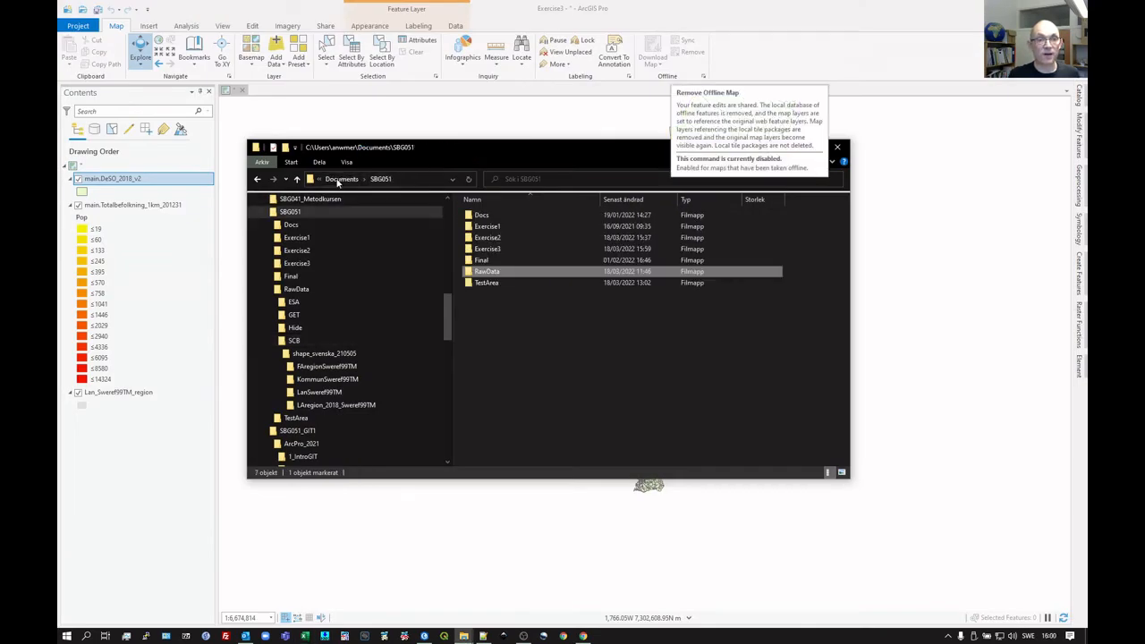
double_click(492, 249)
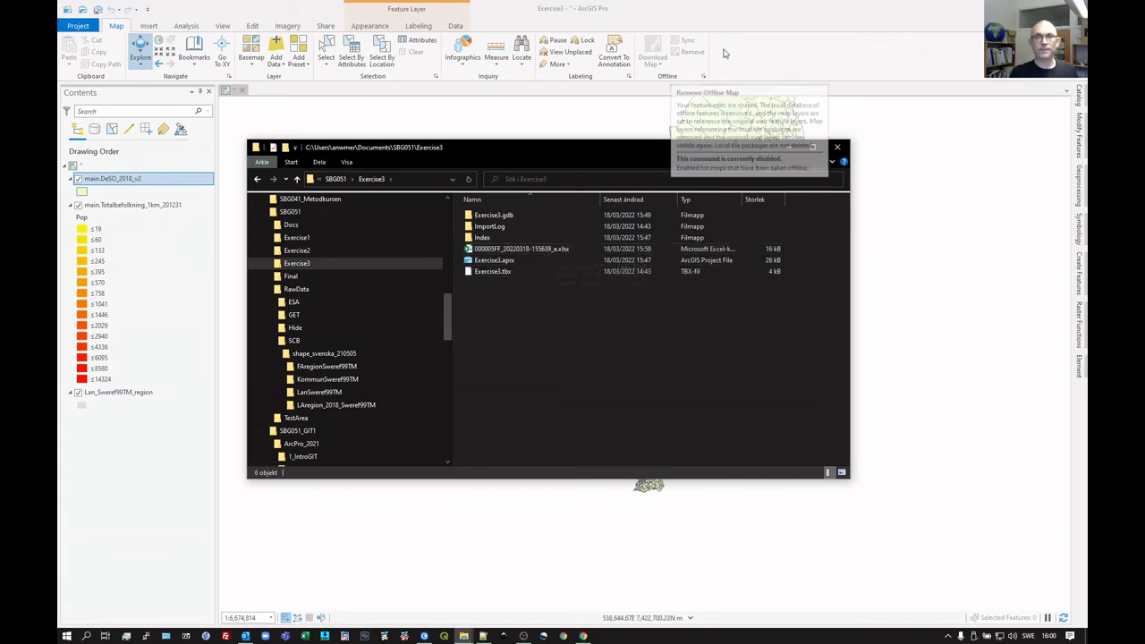
Step: Switch to ArcGIS Pro, collapse the SCB folder in the project catalog and refresh the Exercise3 folder
click(782, 53)
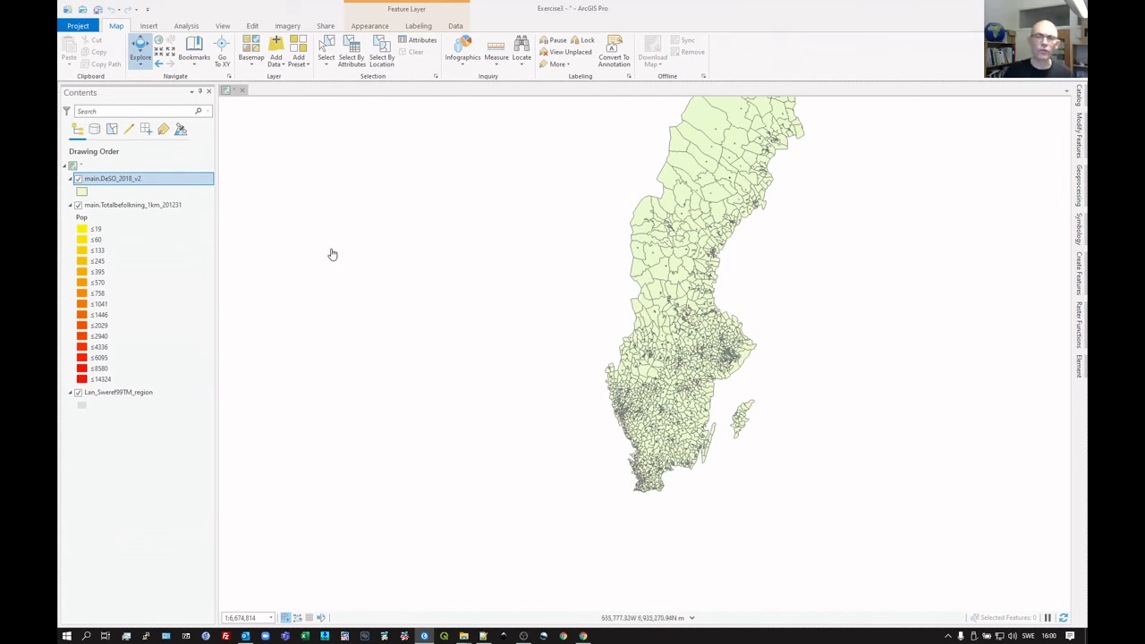
click(1079, 100)
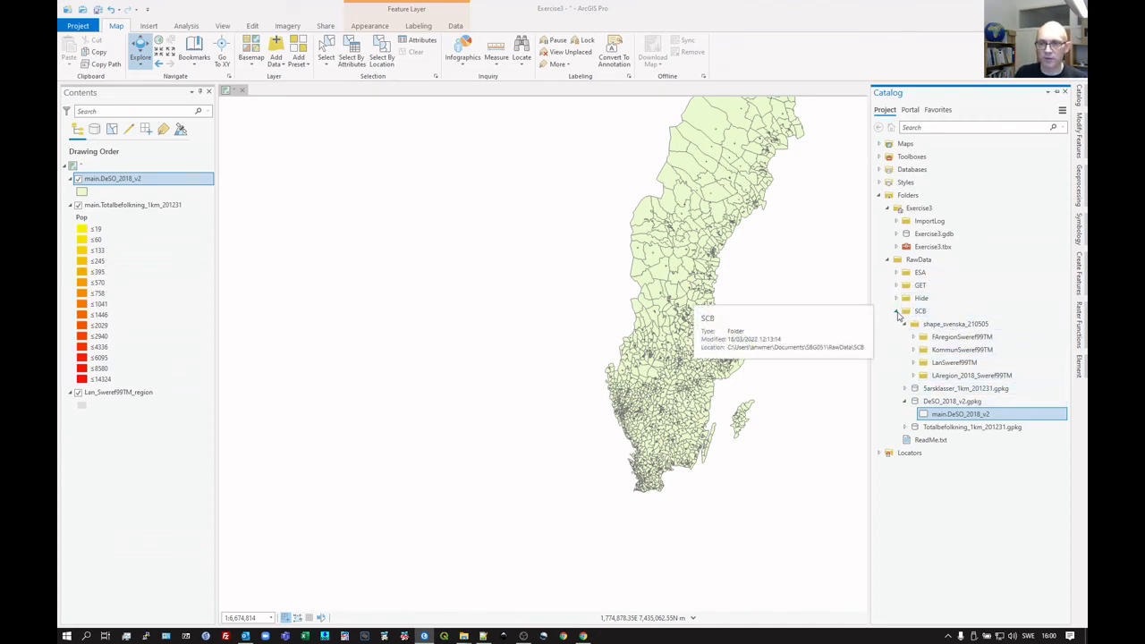
click(895, 310)
click(921, 208)
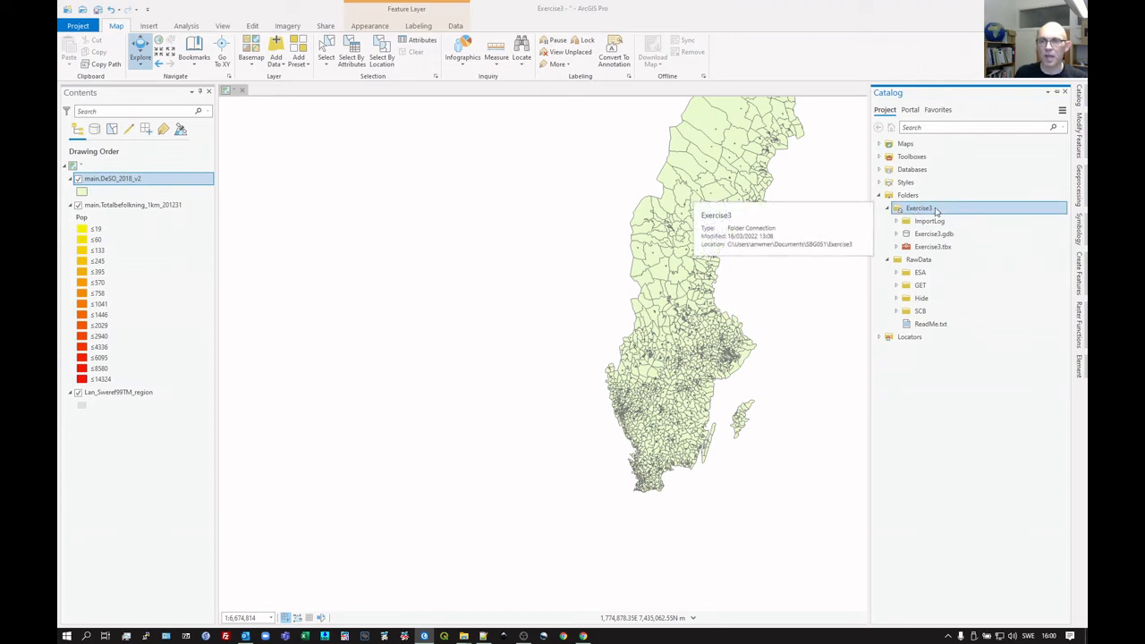
right_click(939, 217)
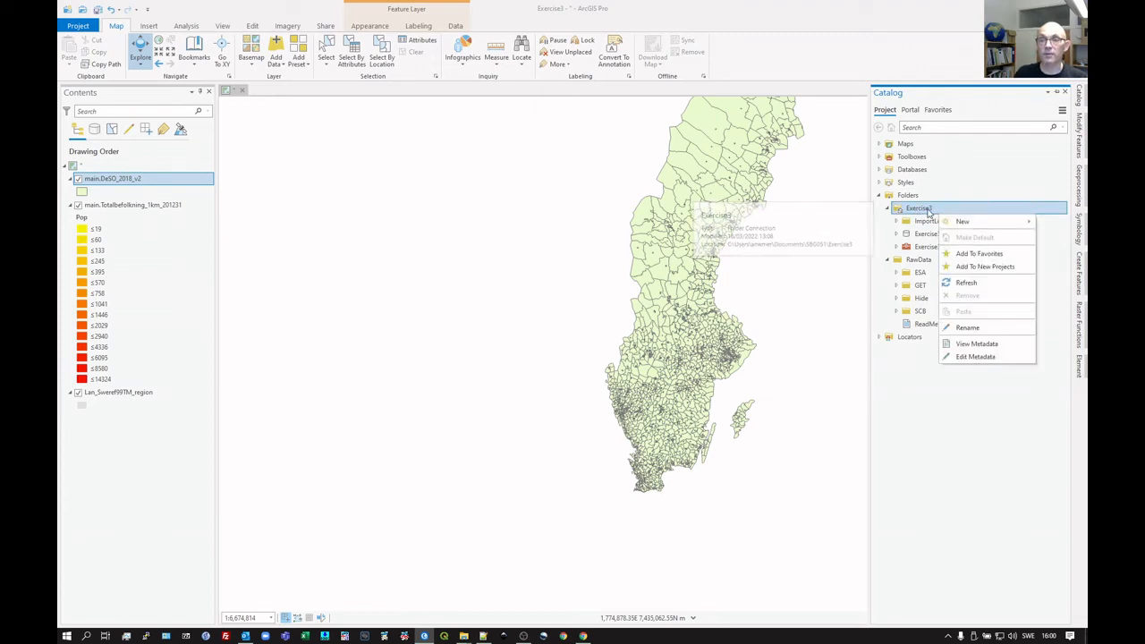
click(929, 209)
right_click(929, 209)
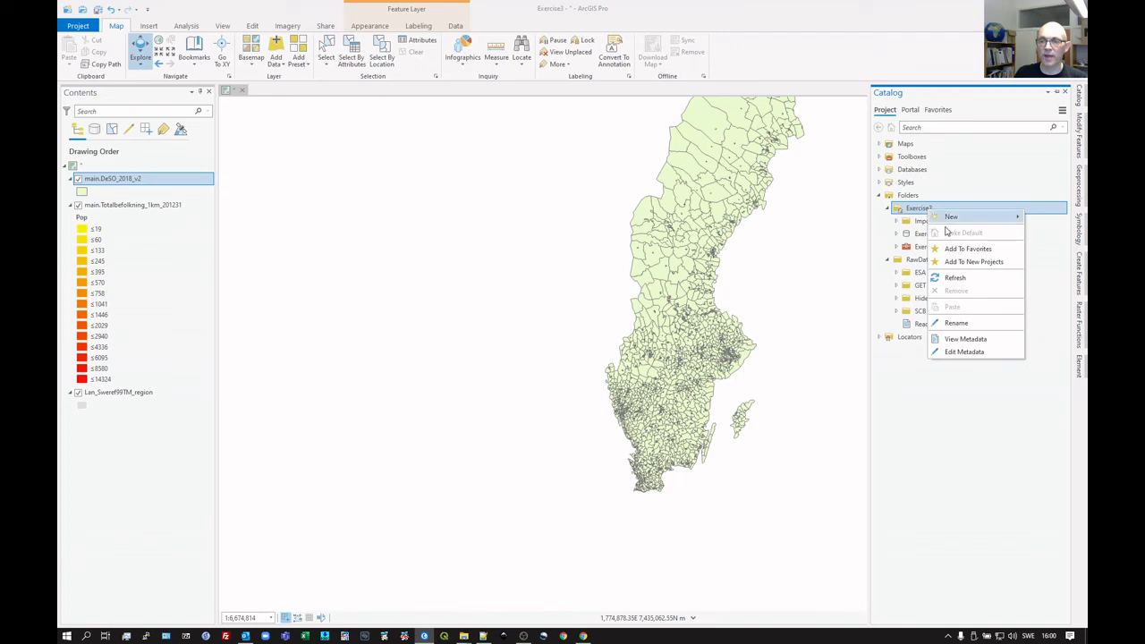
click(954, 277)
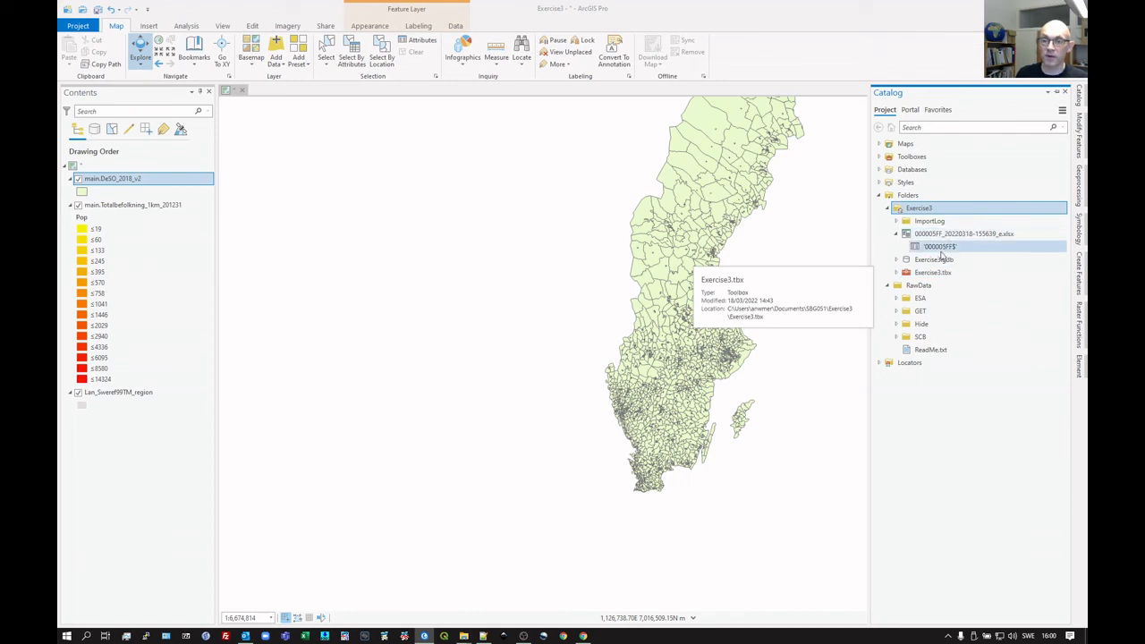
click(937, 247)
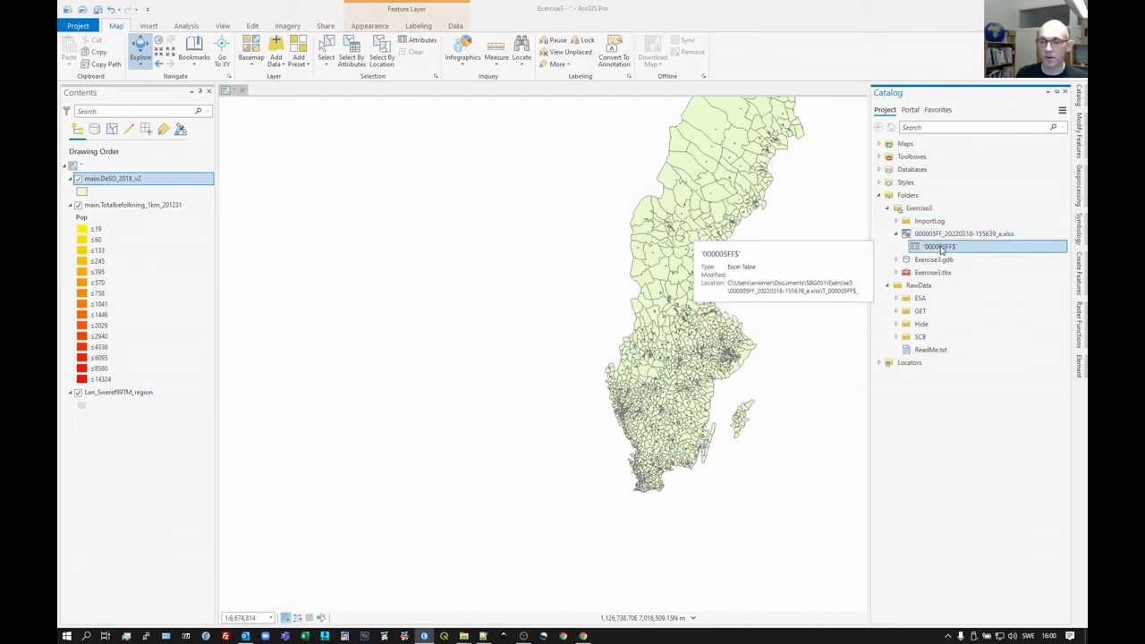
right_click(941, 248)
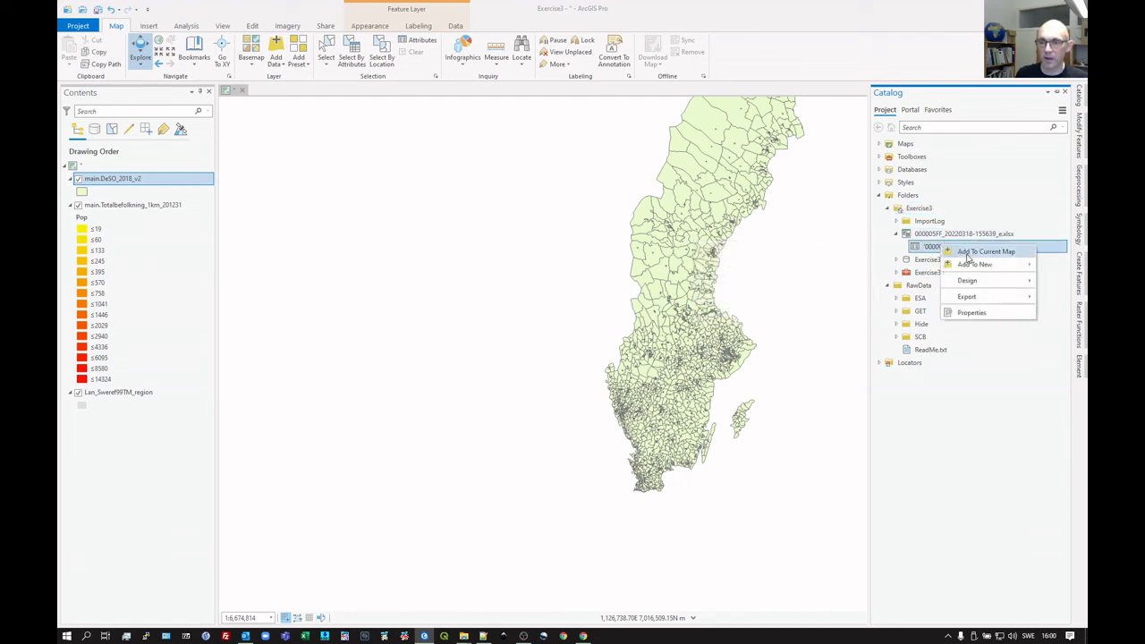
click(967, 253)
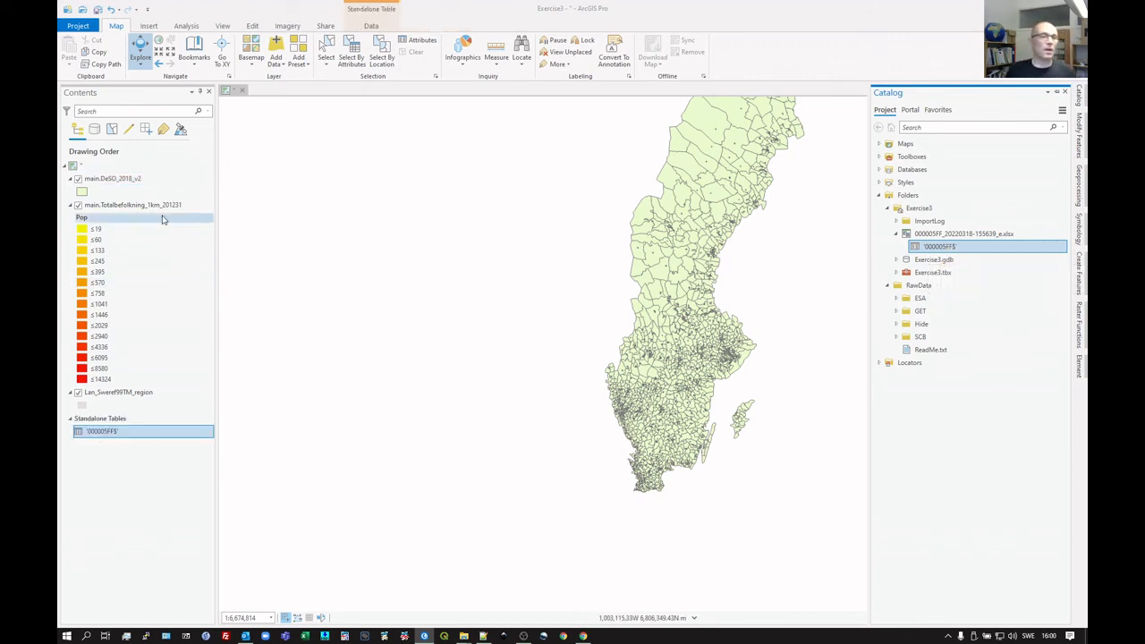
Step: Join the '000005FF$' table to the main.DeSO_2018_v2 layer with deso as input and output join field, keeping all target features
right_click(123, 183)
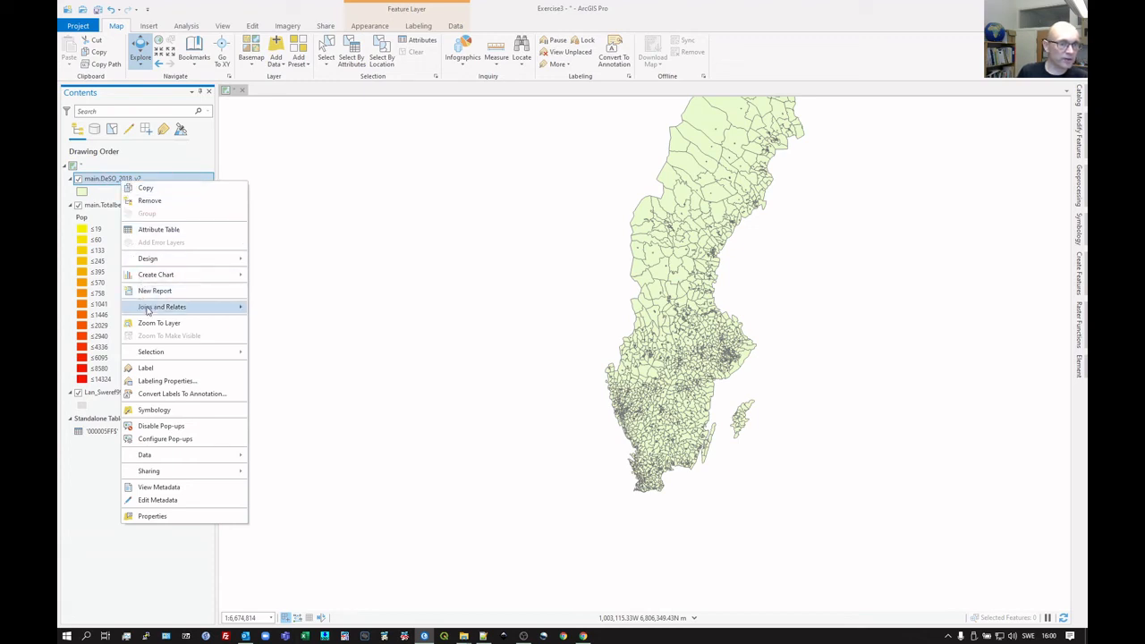
mouse_move(147, 310)
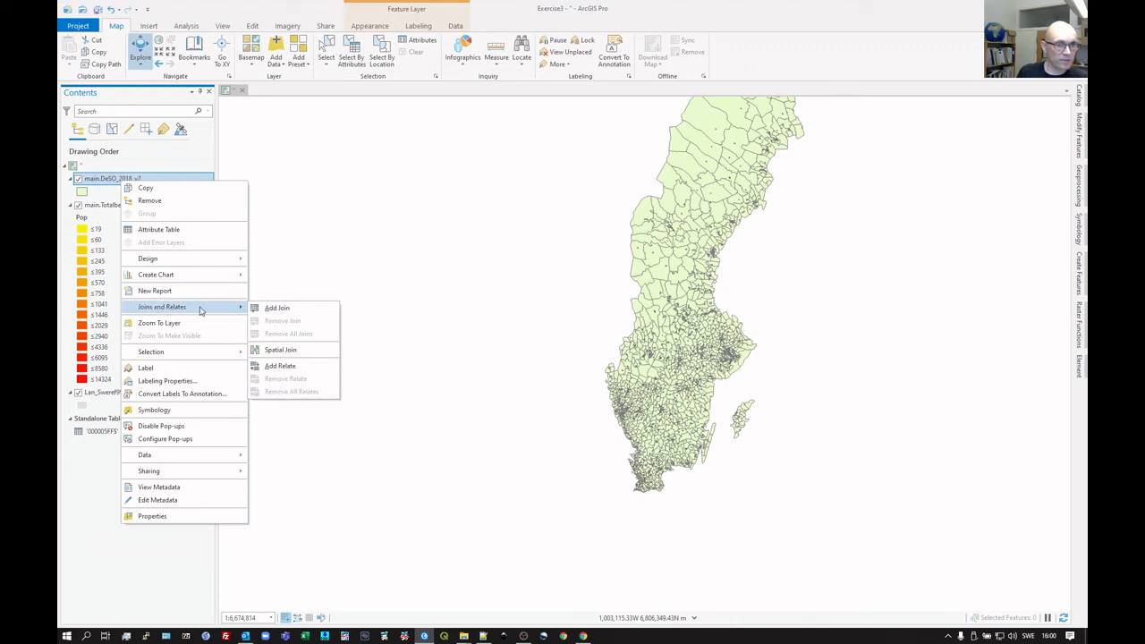
click(273, 309)
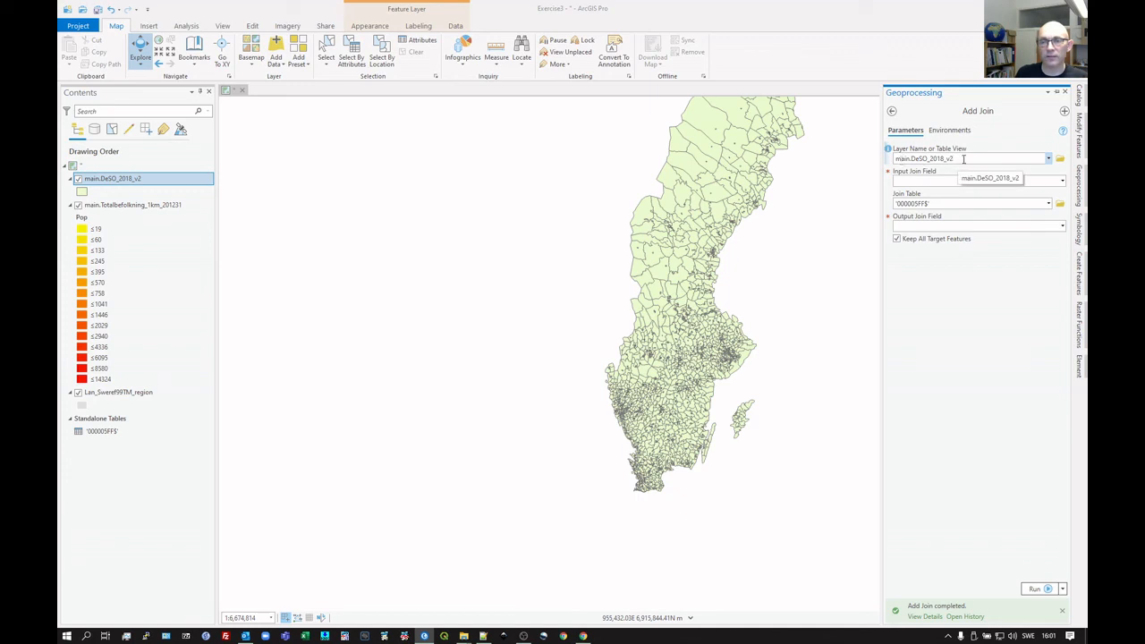
click(1062, 181)
click(906, 219)
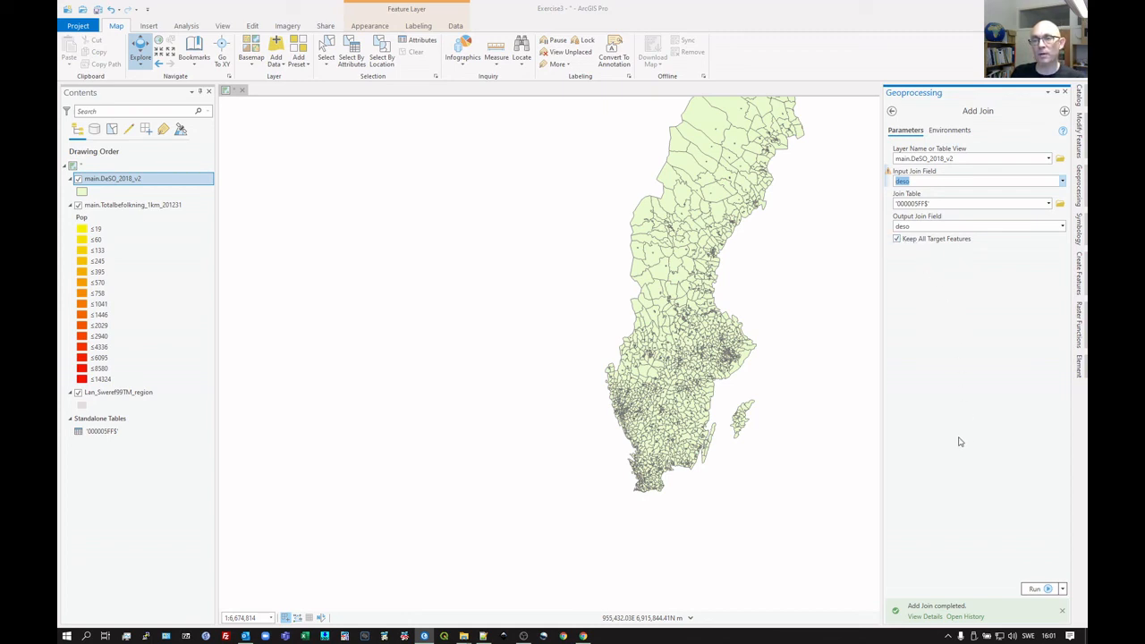
click(1041, 590)
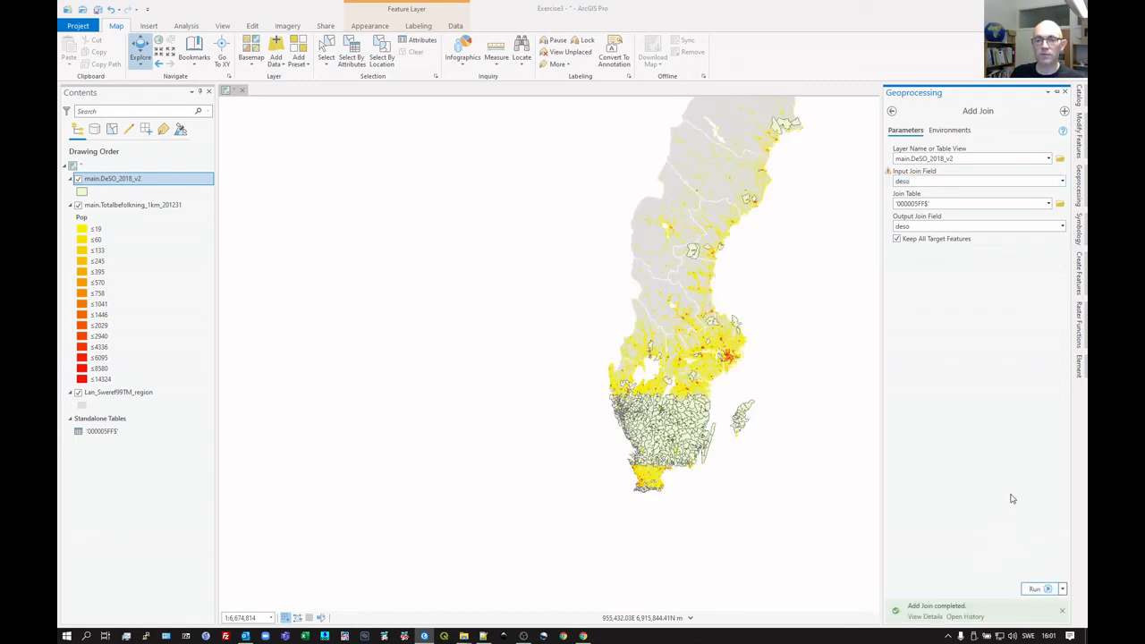
Step: Open the attribute table of the main.DeSO_2018_v2 layer to examine the joined deso and Pop fields
right_click(113, 182)
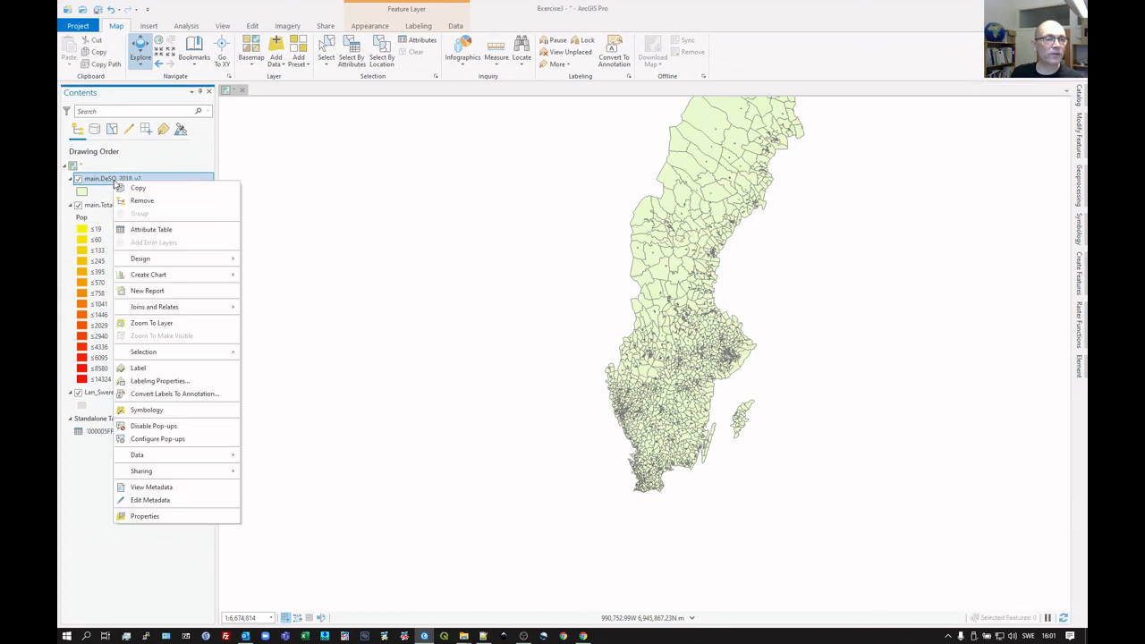
click(146, 231)
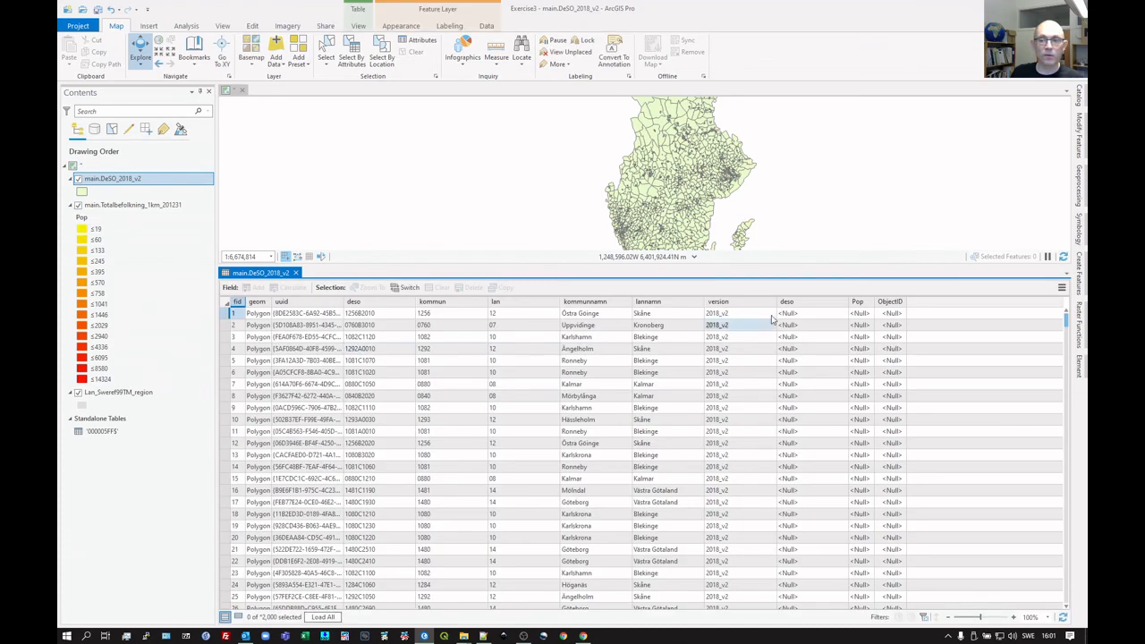